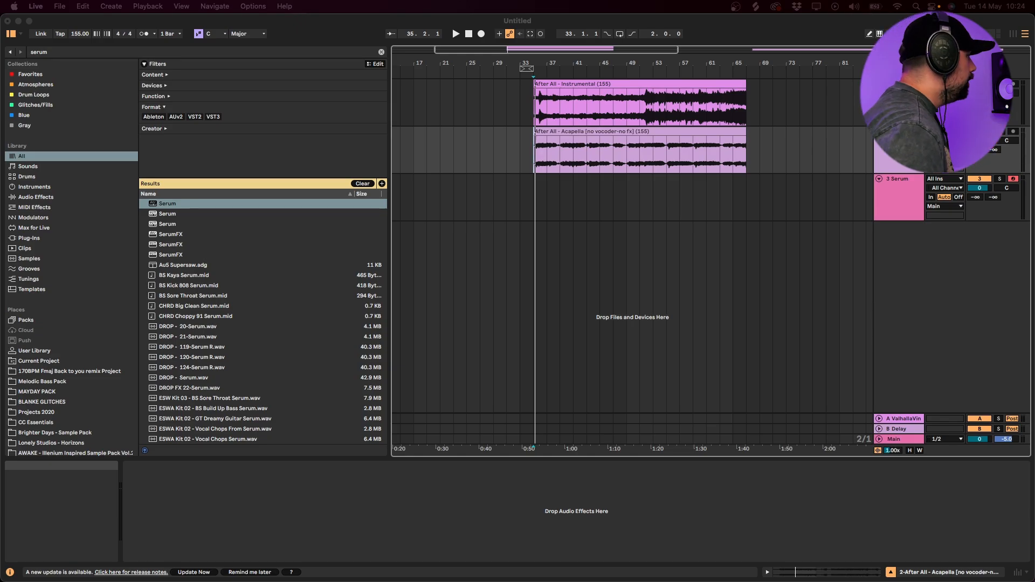
- Place the insert marker at bar 35 on the Serum track, zoom in on it, and close the Serum window
left_click(536, 195)
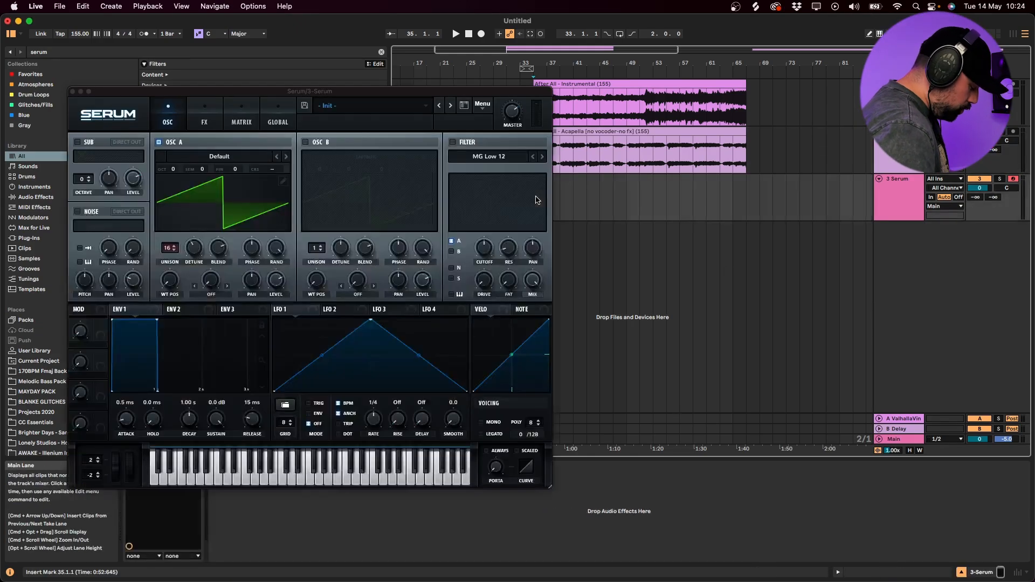
key("plus")
key("plus")
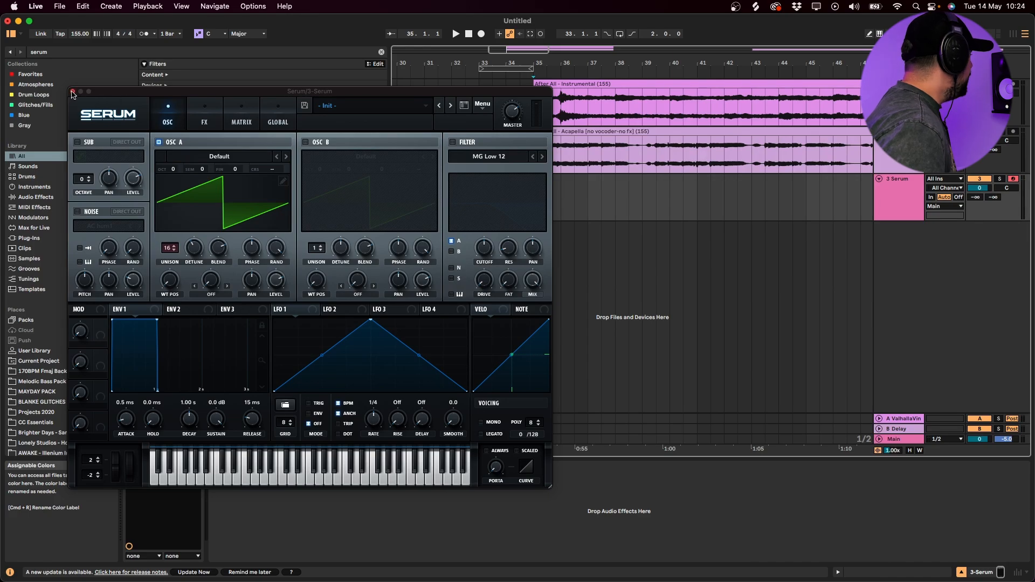
left_click(73, 91)
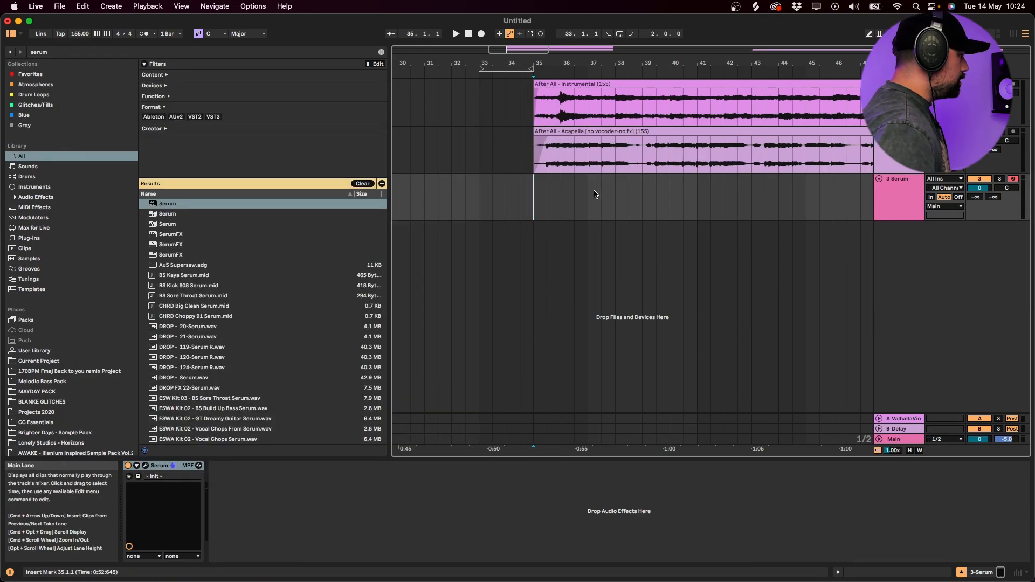
left_click(145, 465)
left_click(73, 93)
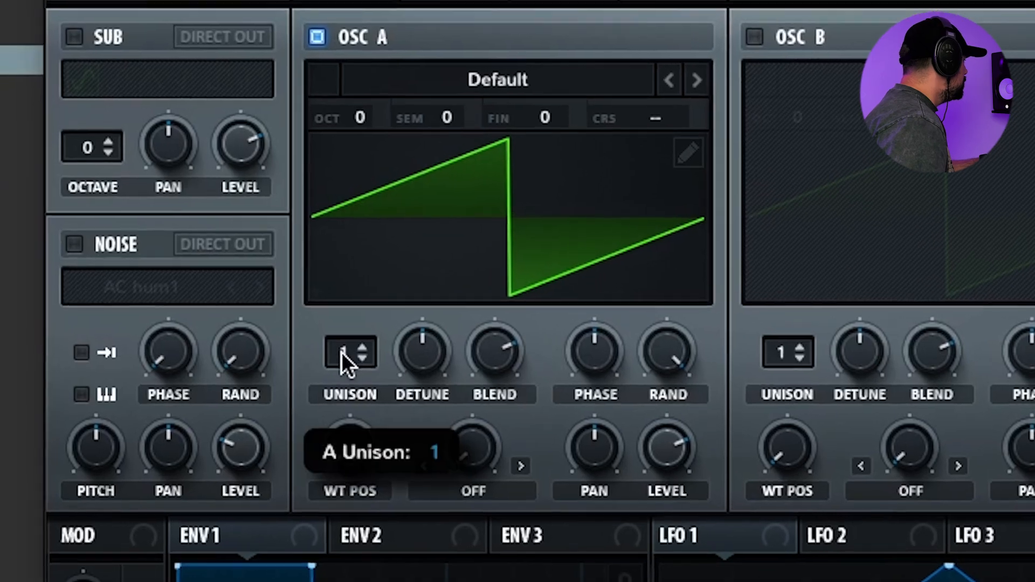
- Set the unison of Serum's oscillator A to 16 voices, adjust its detune, and close the plugin window
left_click_drag(342, 353, 345, 216)
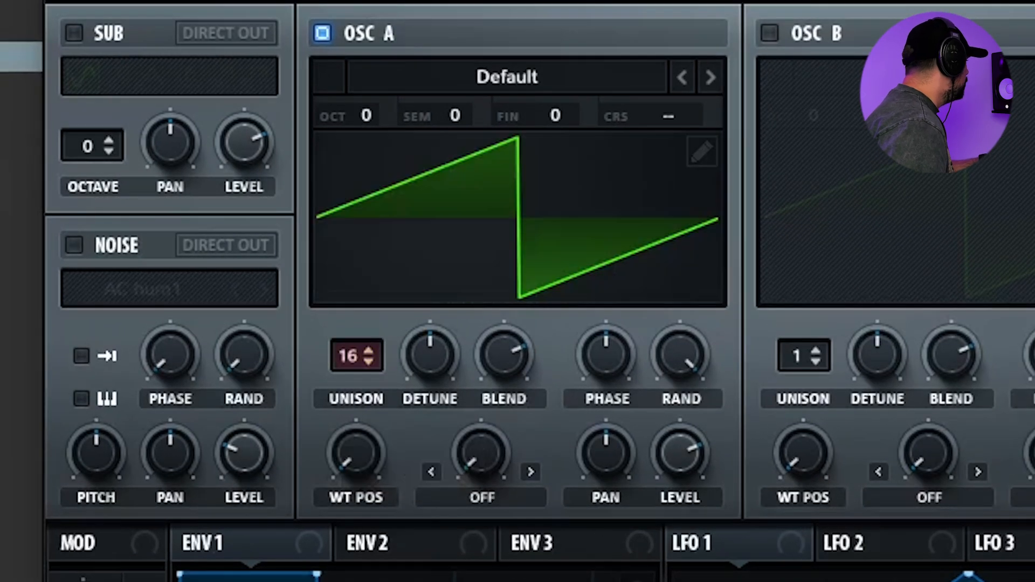
left_click_drag(443, 373, 441, 402)
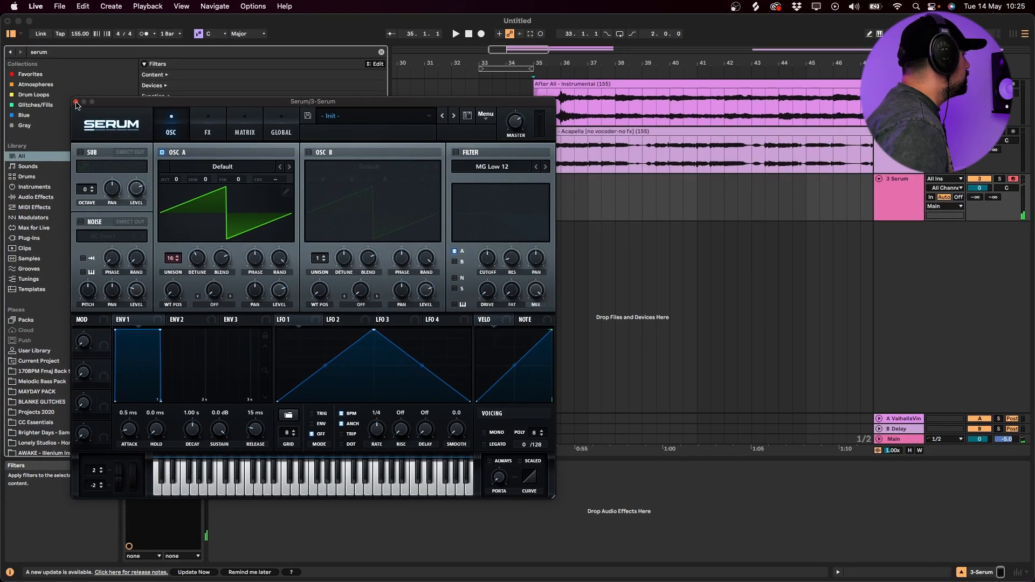
left_click(76, 102)
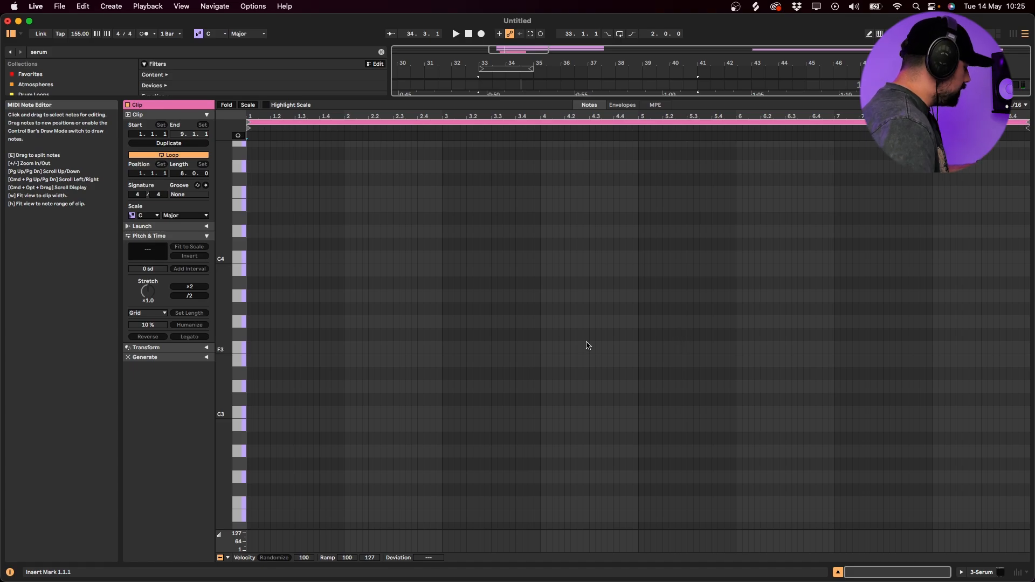
- Draw a two-bar G#1 note at the start of the eight-bar MIDI clip
scroll(337, 437, "down", 5)
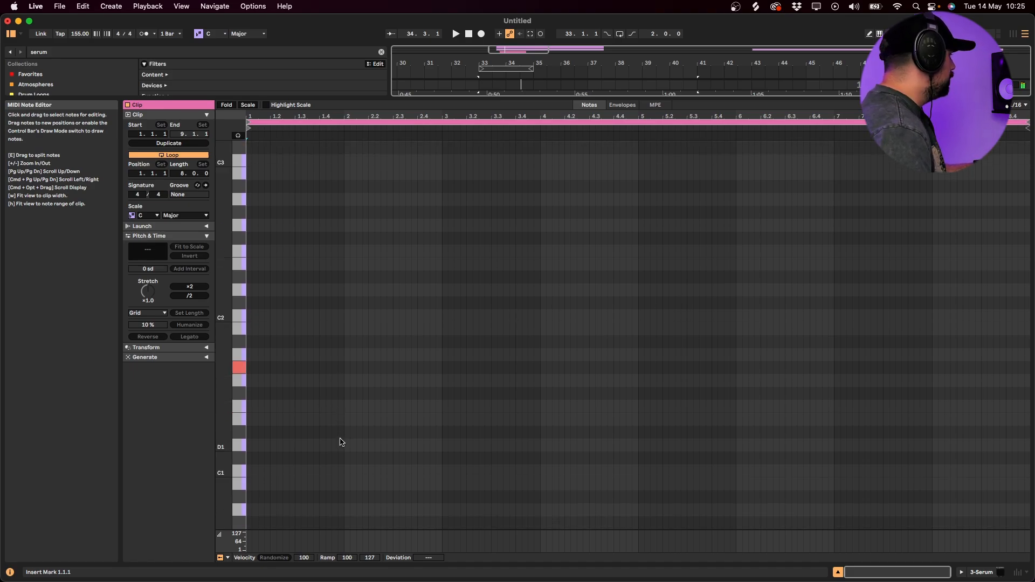
key("space")
left_click_drag(250, 372, 450, 372)
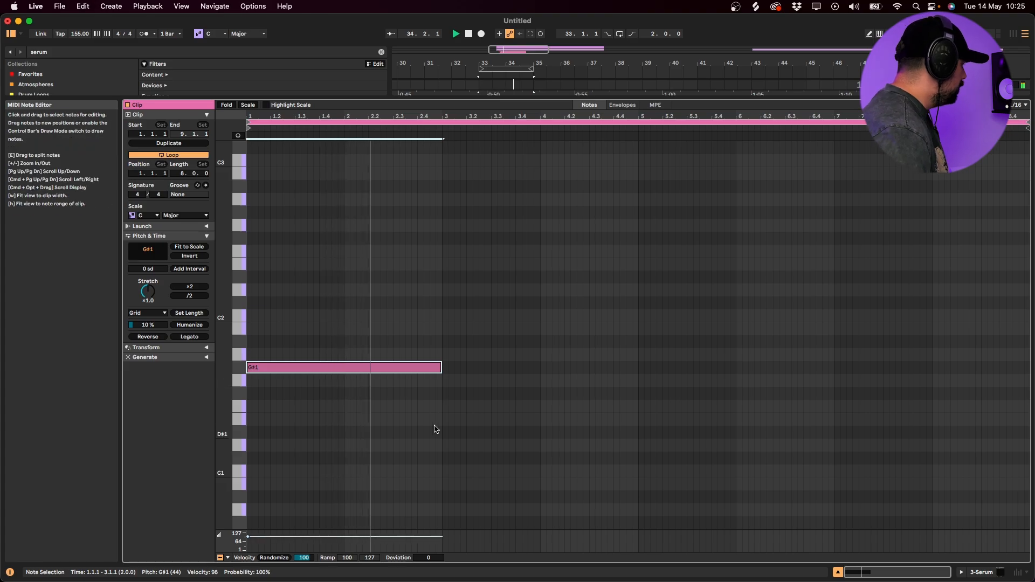
- Duplicate the G#1 note into three consecutive two-bar notes at E1, B1 and A#1 to complete the bassline
key("super+d")
key("Down")
key("Down")
key("Down")
key("Down")
key("super+d")
key("Up")
key("Up")
key("Up")
key("Up")
key("Up")
key("Up")
key("Up")
key("super+d")
key("Down")
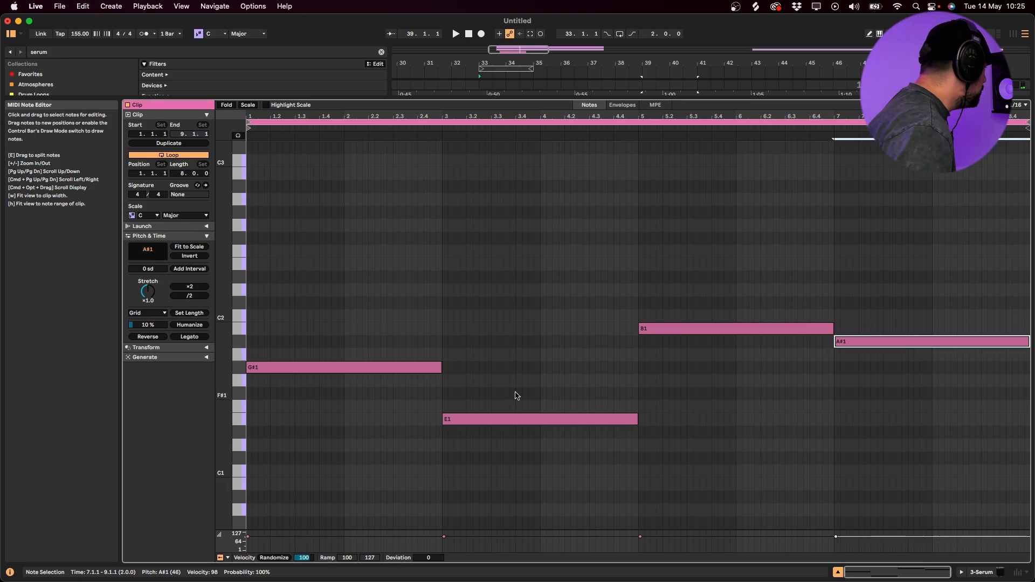
- Copy the four bass notes up seven semitones as fifths, and raise the last copied note to F#2
key("super+a")
key("super+c")
key("super+v")
key("Up")
key("Up")
key("Up")
key("Up")
key("Up")
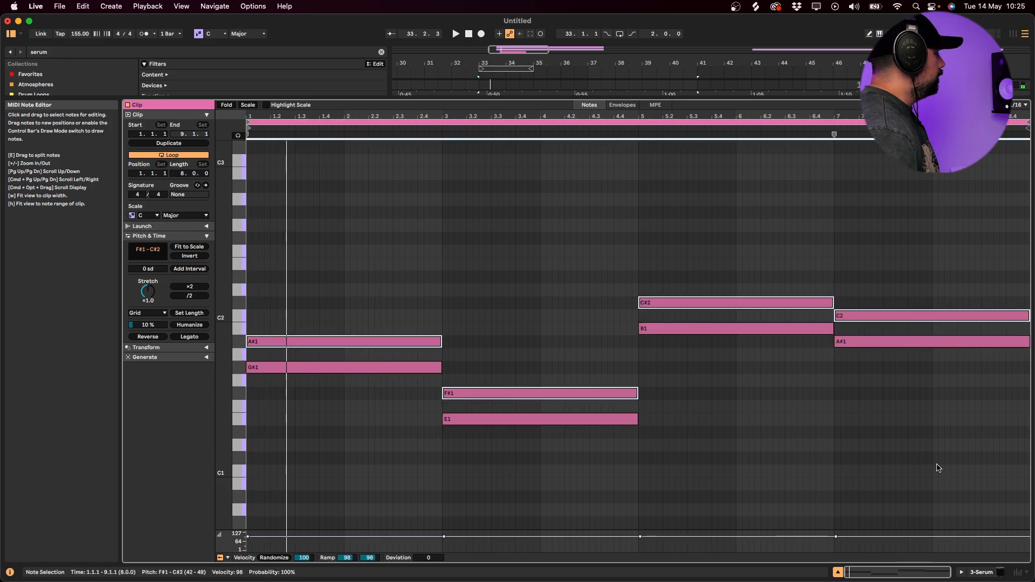
key("Up")
key("Up")
key("Up")
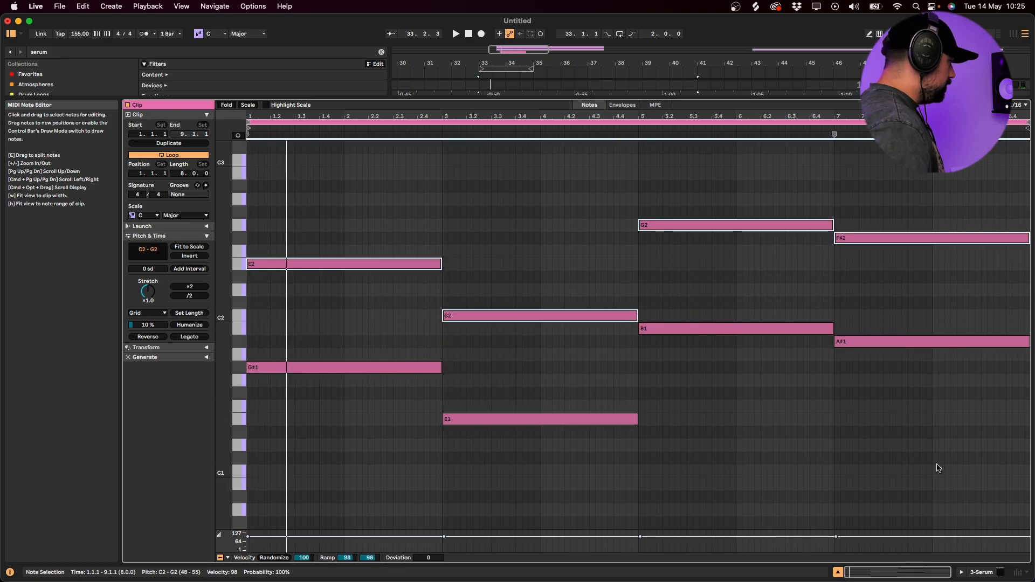
key("Down")
left_click(884, 251)
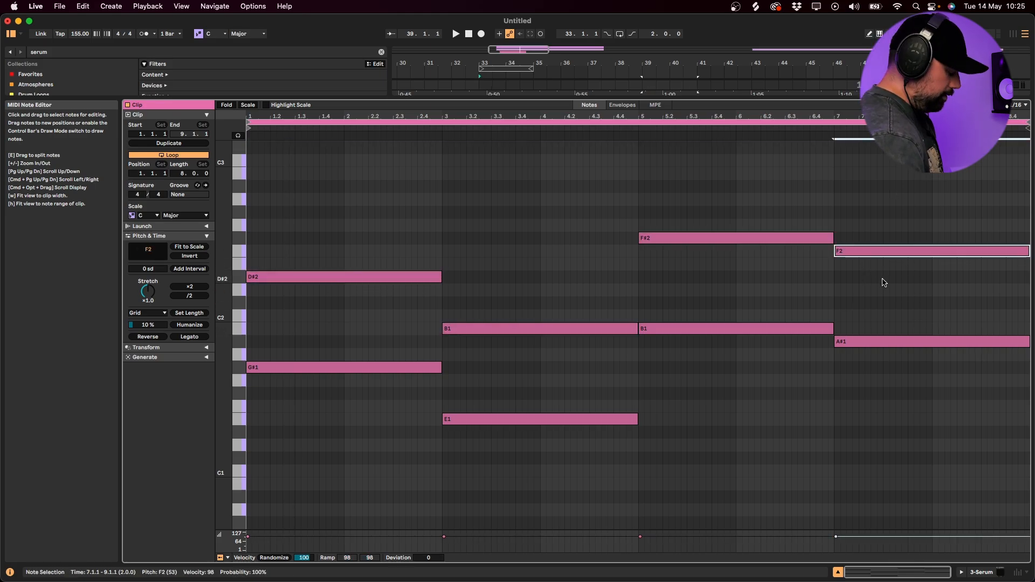
key("Up")
- Copy the four root notes up three semitones to add the chord thirds B1, G1, D2 and C#2
left_click(420, 367)
left_click(498, 419, "shift")
left_click(660, 328, "shift")
left_click(957, 342, "shift")
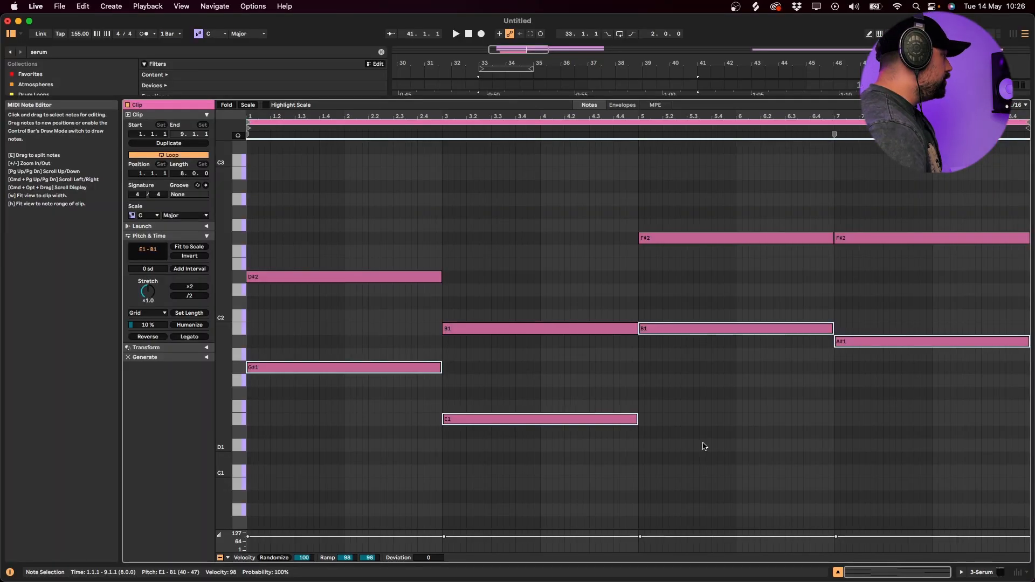
key("Up")
key("Up")
key("Up")
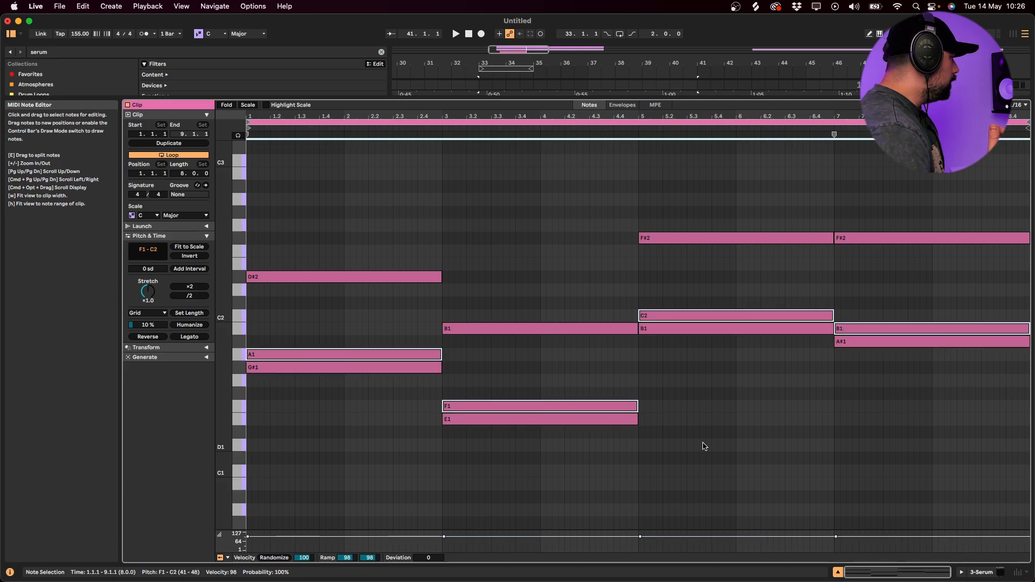
- Raise the middle note of the first chord by one octave to B2
left_click(405, 342)
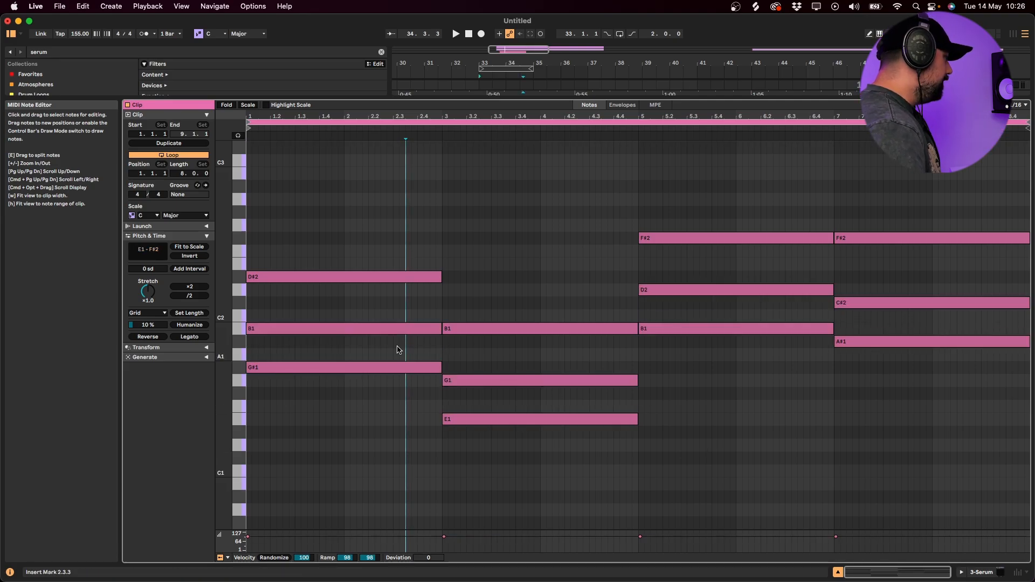
left_click(391, 330)
left_click(462, 328)
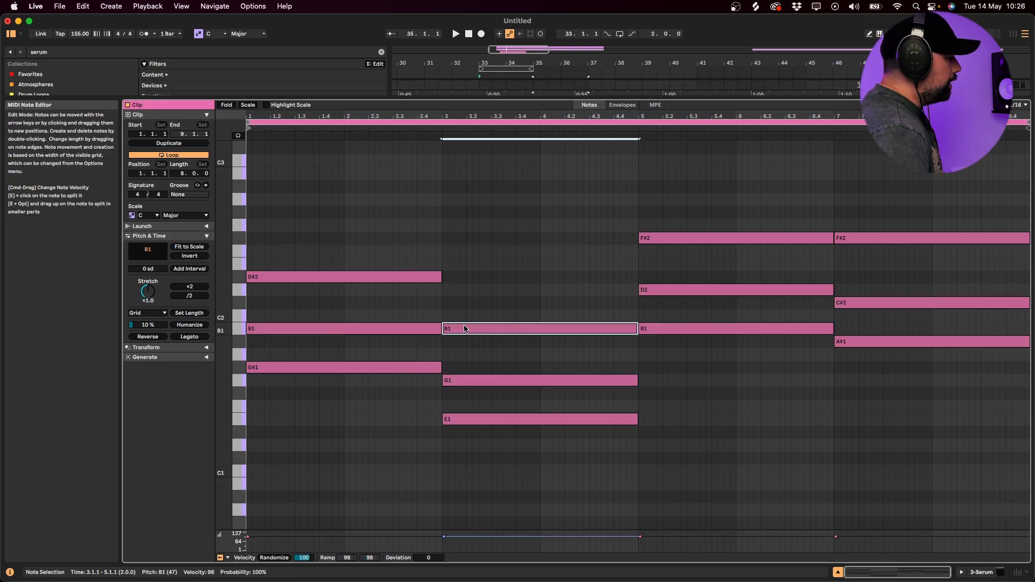
left_click(347, 331)
key("Up")
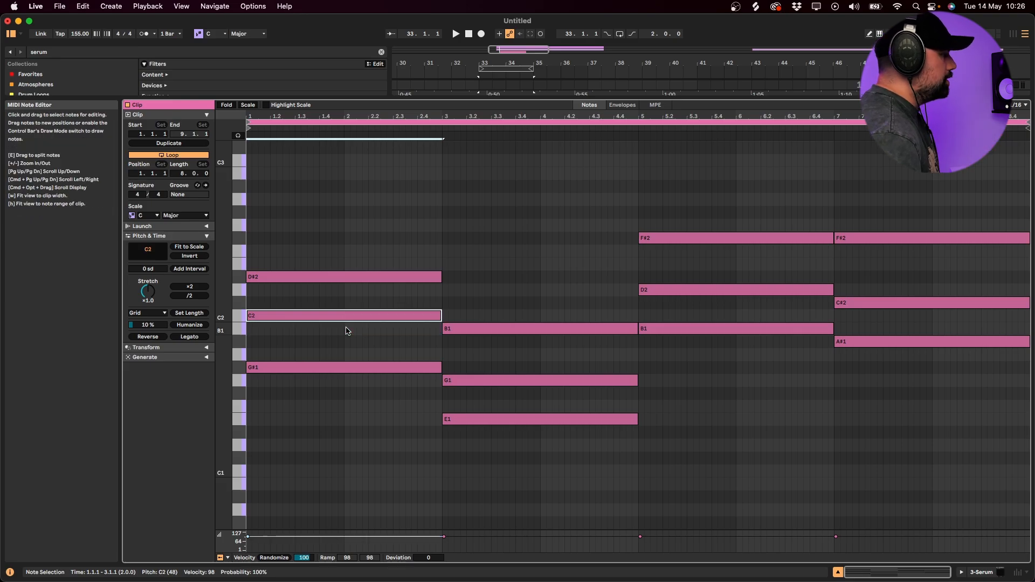
key("Down")
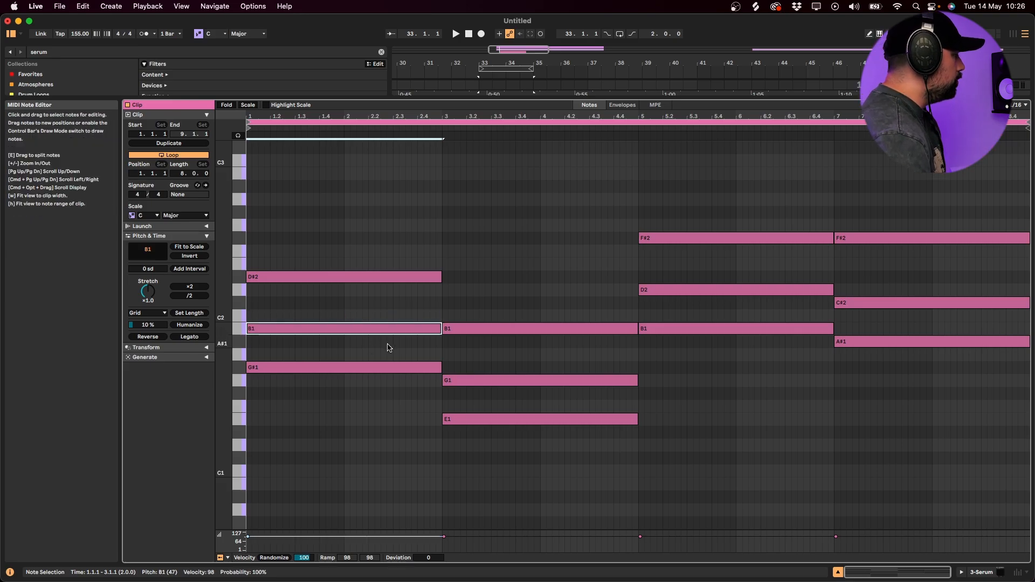
key("shift+Up")
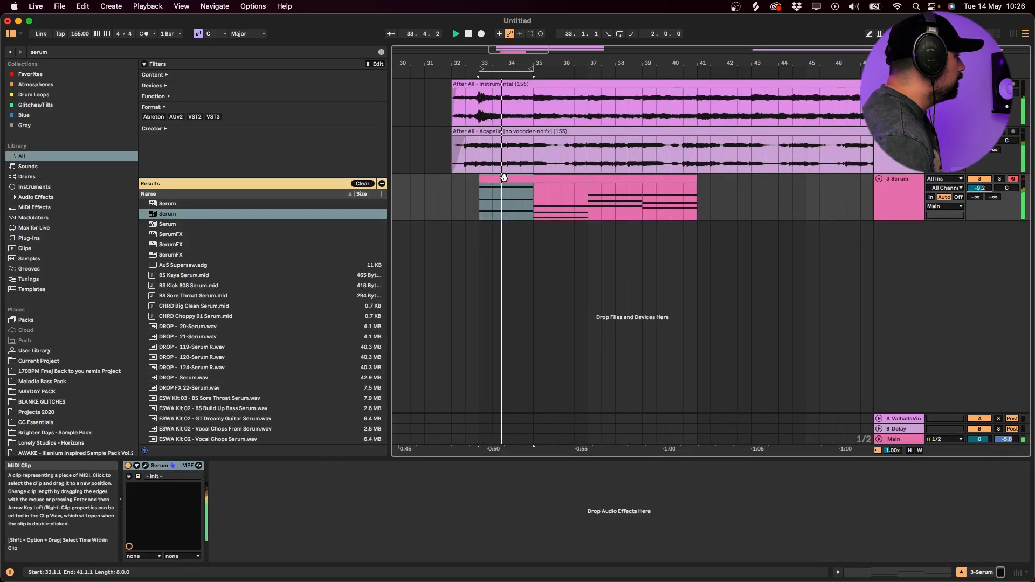
- Reopen the chord clip and raise the second chord's G1 note by a semitone and an octave to G#2
double_click(503, 178)
key("space")
left_click(500, 384)
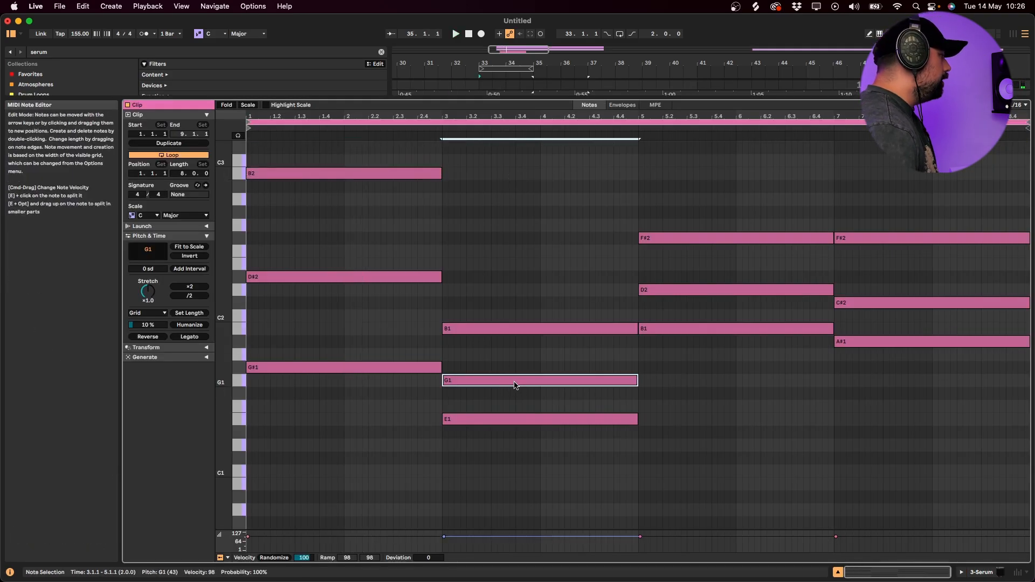
key("Up")
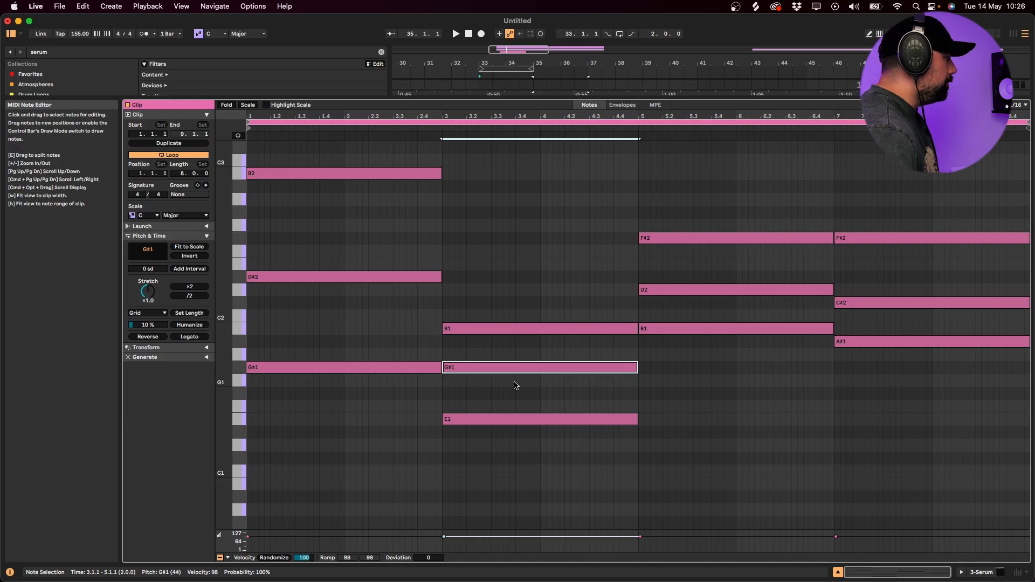
key("shift+Up")
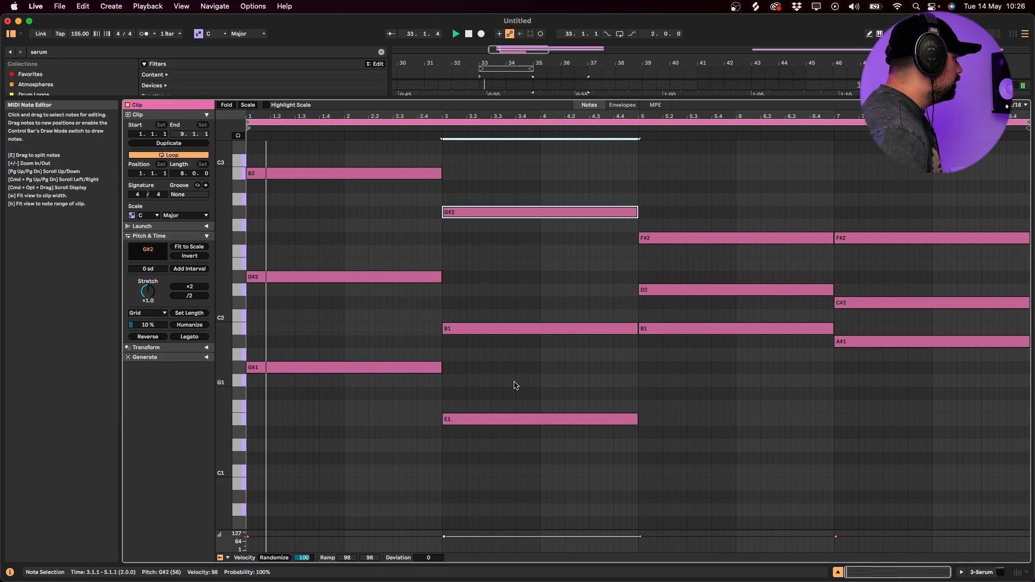
- Raise the third chord's D2 note to D#3 and the last chord's C#2 note to C#3, and audition the last chord
left_click(644, 291)
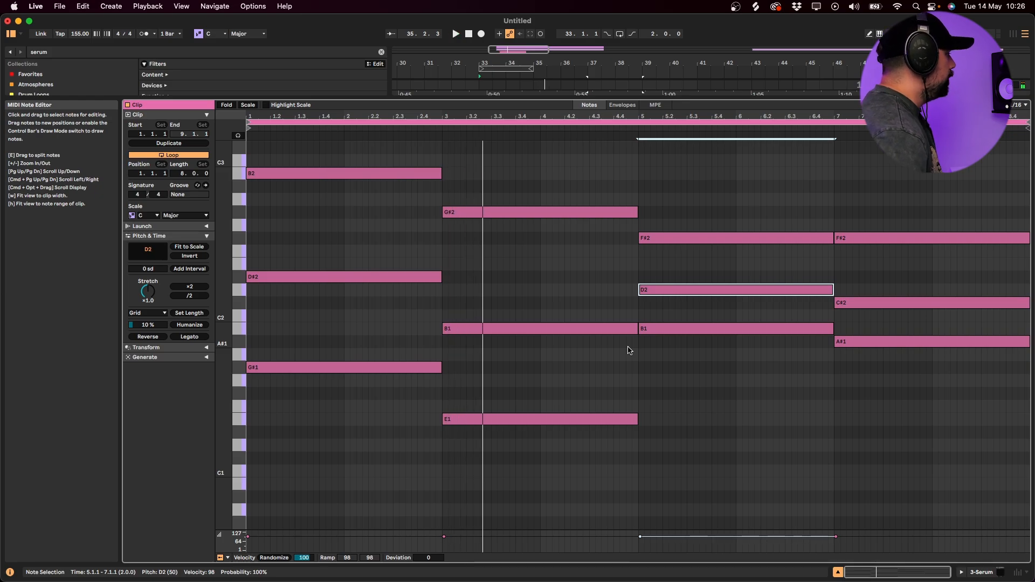
key("Up")
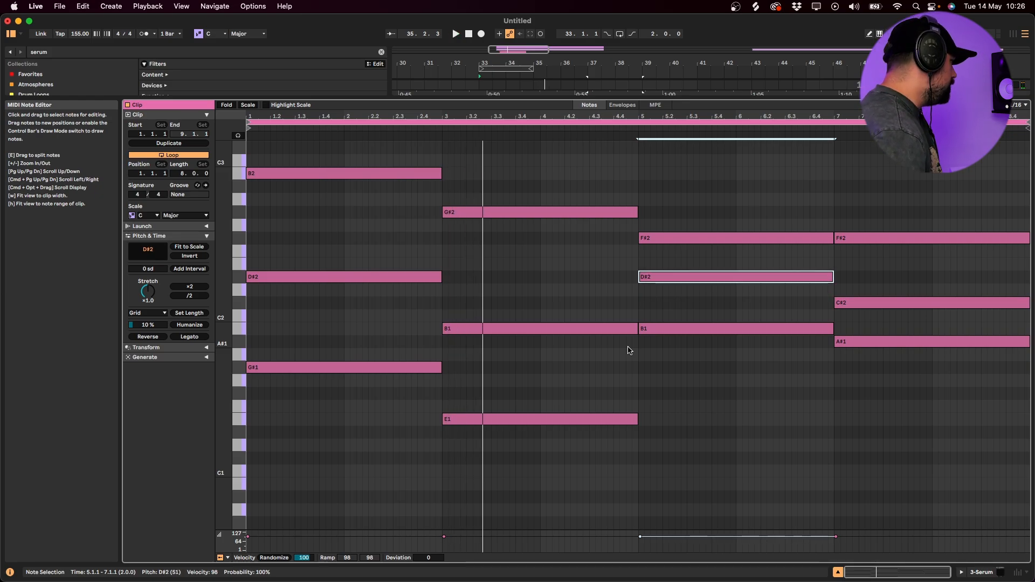
key("shift+Up")
left_click(866, 329)
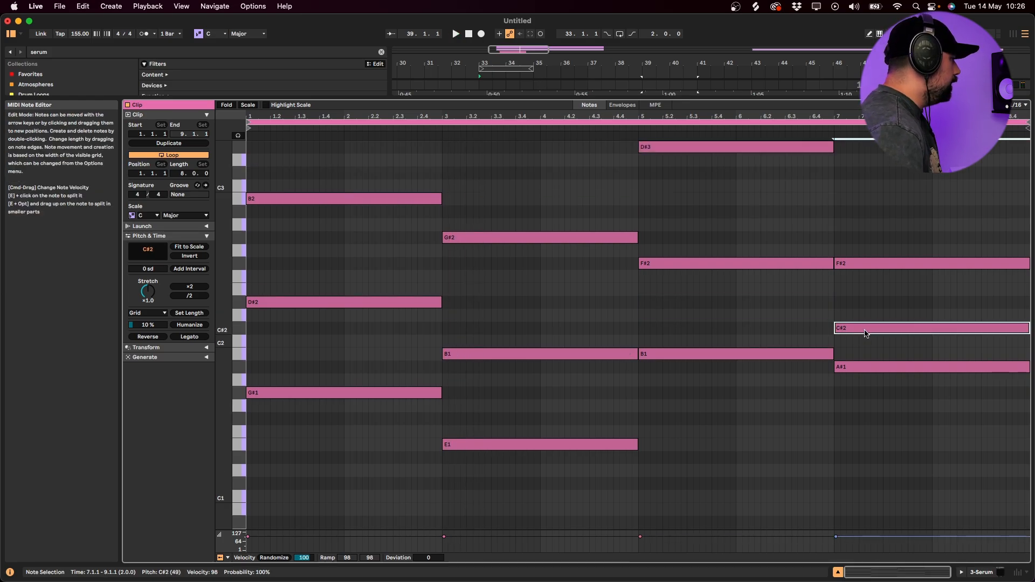
key("shift+Up")
key("space")
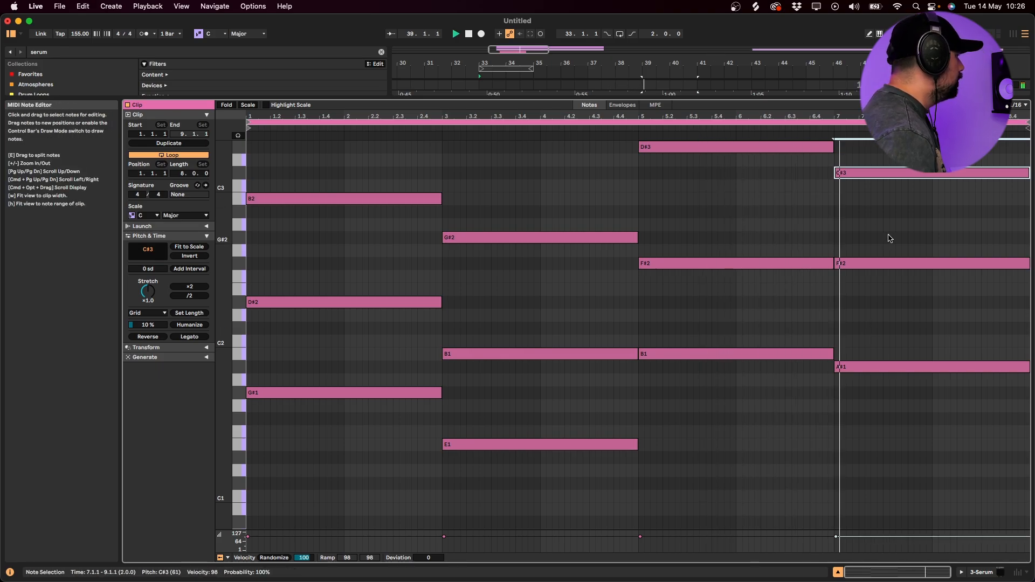
key("space")
left_click(853, 406)
- Return to the arrangement and delete the Serum instrument from the chord track
key("shift+Tab")
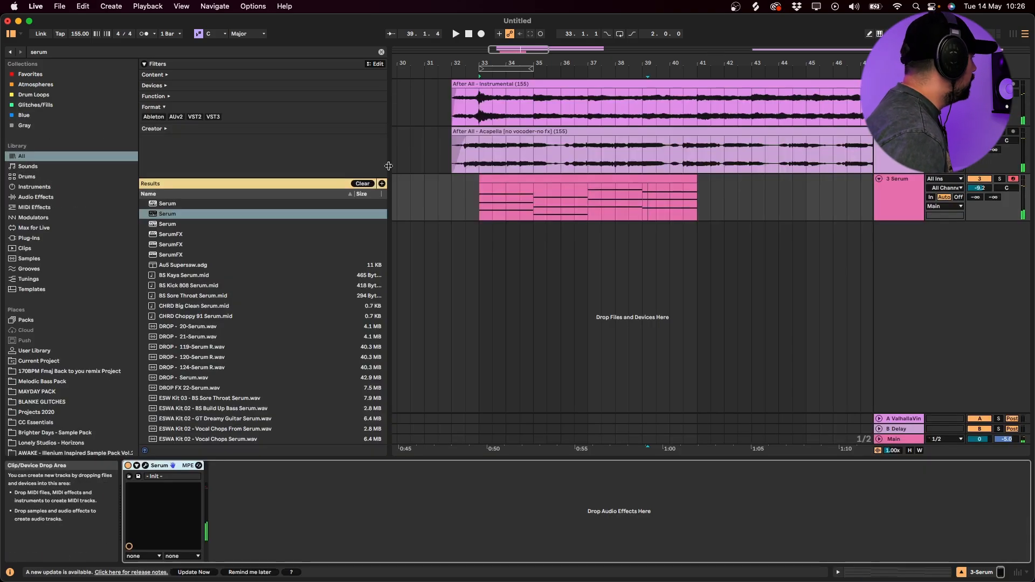
left_click(512, 178)
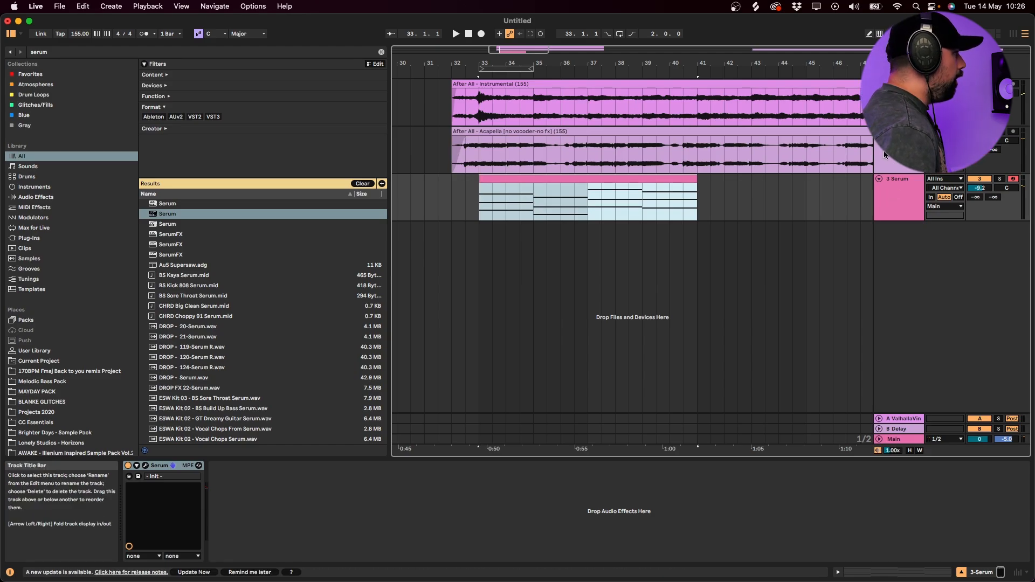
key("Up")
key("Down")
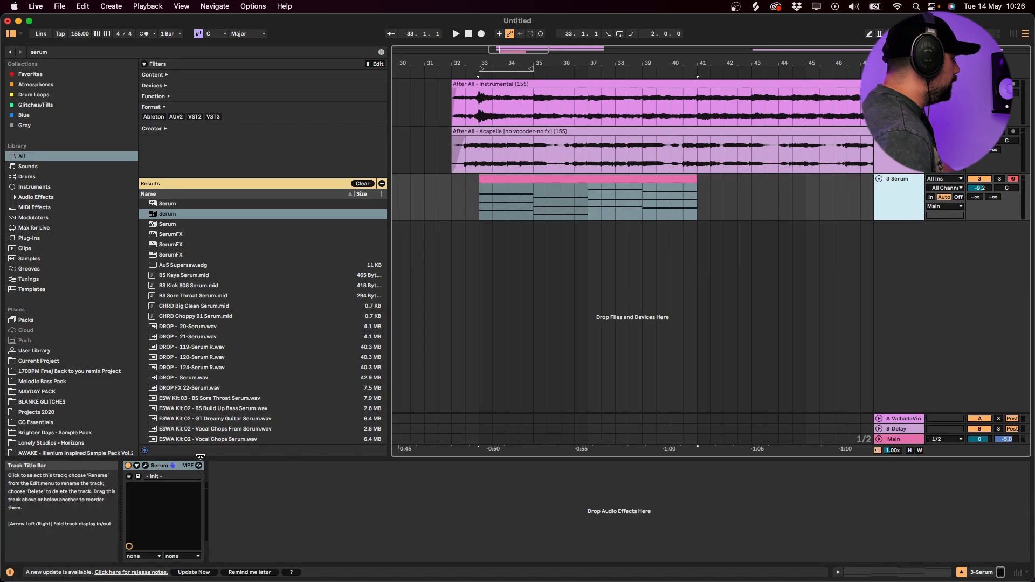
left_click(178, 466)
key("Delete")
- Duplicate the After All acapella track
left_click(901, 180)
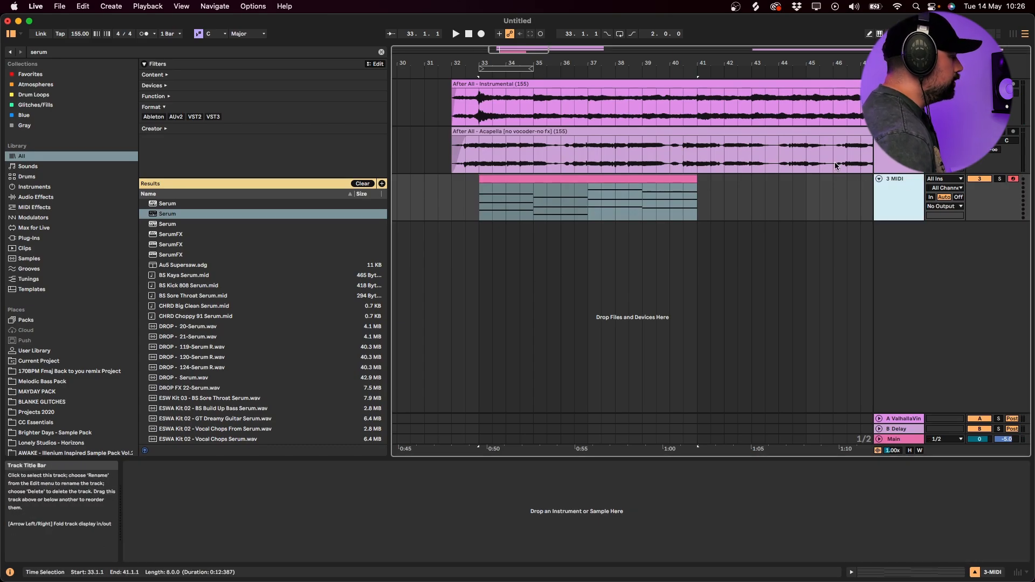
key("Up")
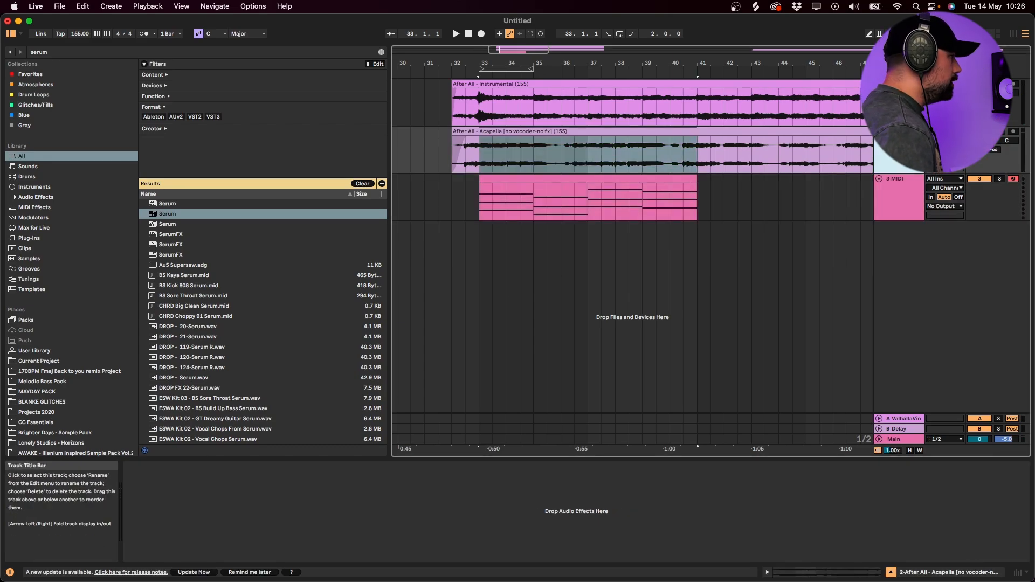
key("super+d")
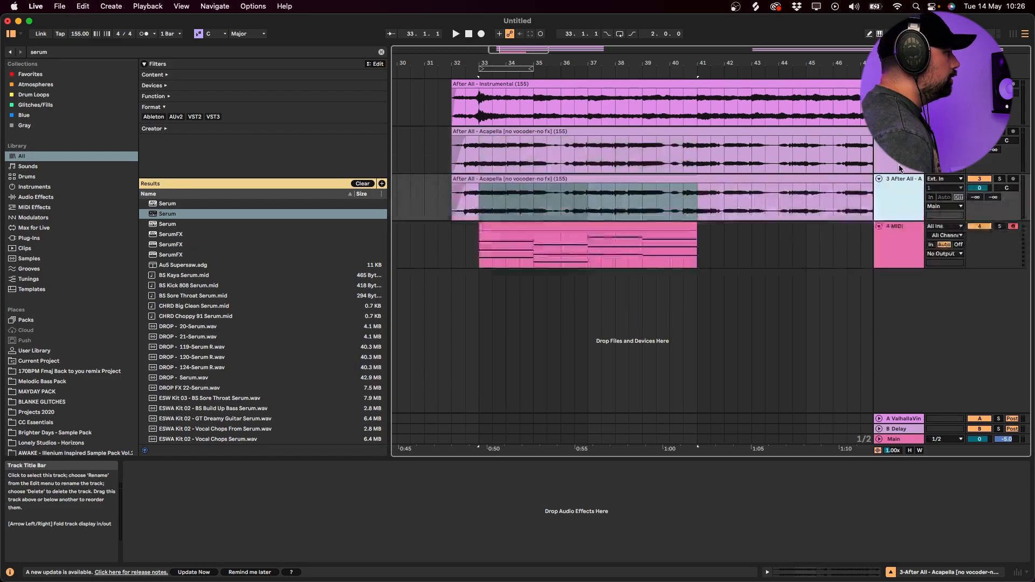
- Search the browser for "vintage verb" and play the original acapella track from bar 38
key("Up")
left_click(626, 133)
key("super+f")
type("vintage verb")
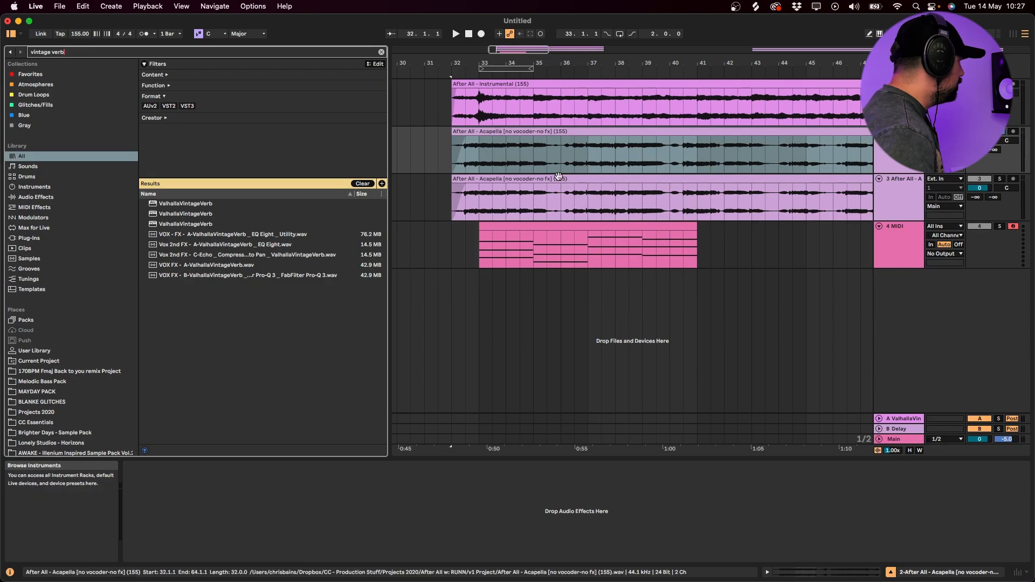
left_click(615, 154)
key("space")
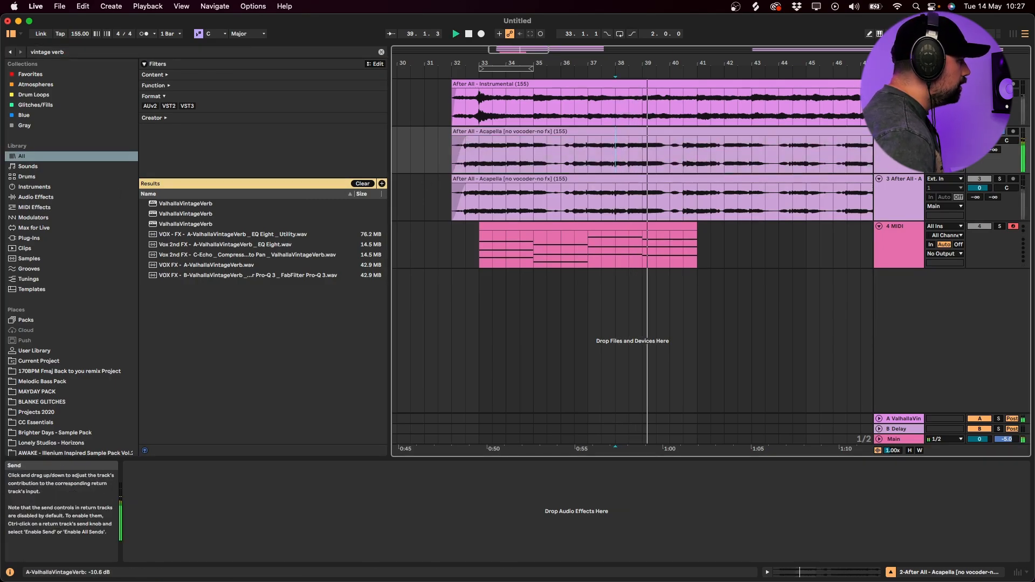
- Add EQ Eight after ValhallaVintageVerb on return track A and cut about 4.3 dB around 445 Hz
left_click(906, 418)
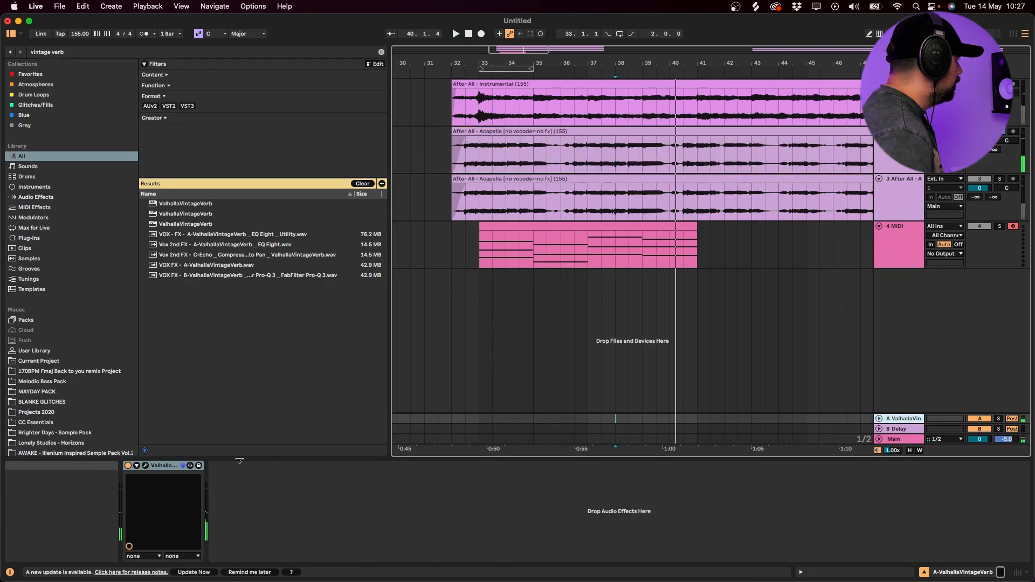
key("super+f")
type("eq")
double_click(175, 235)
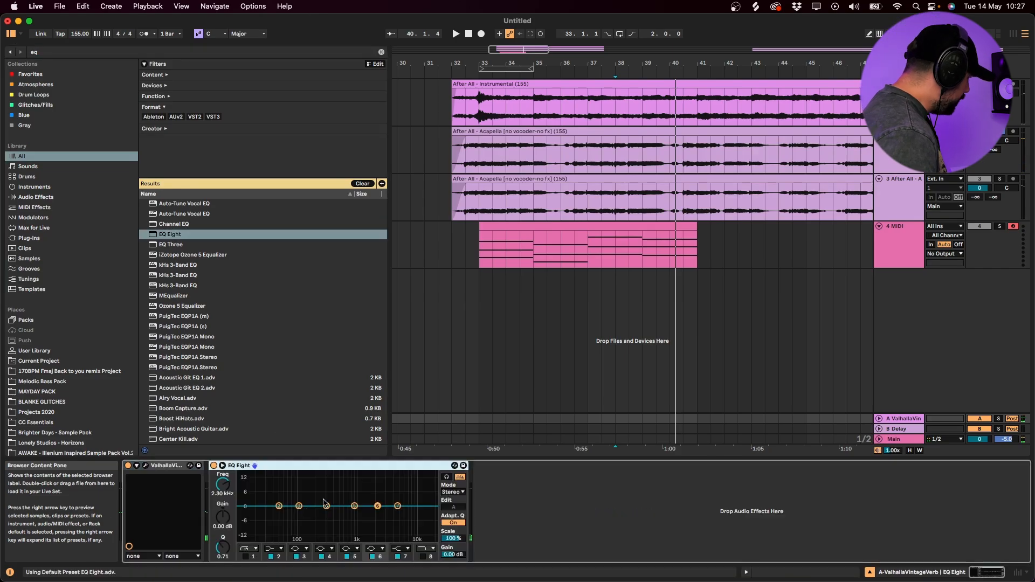
key("space")
mouse_move(326, 506)
left_mouse_down()
mouse_move(300, 477)
mouse_move(333, 490)
mouse_move(335, 516)
left_mouse_up()
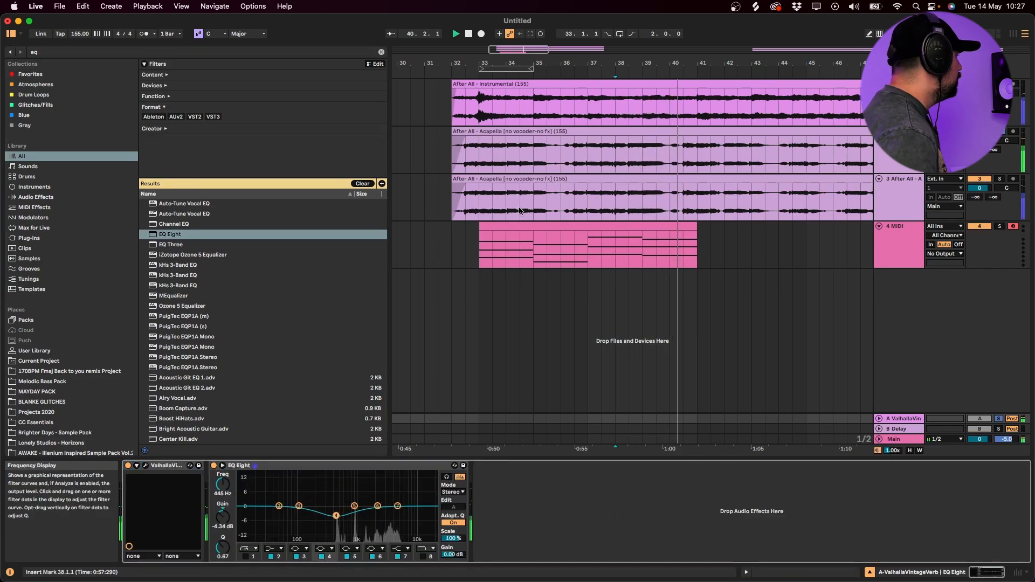
key("space")
- Audition the duplicated acapella track on its own from bar 33
left_click(454, 200)
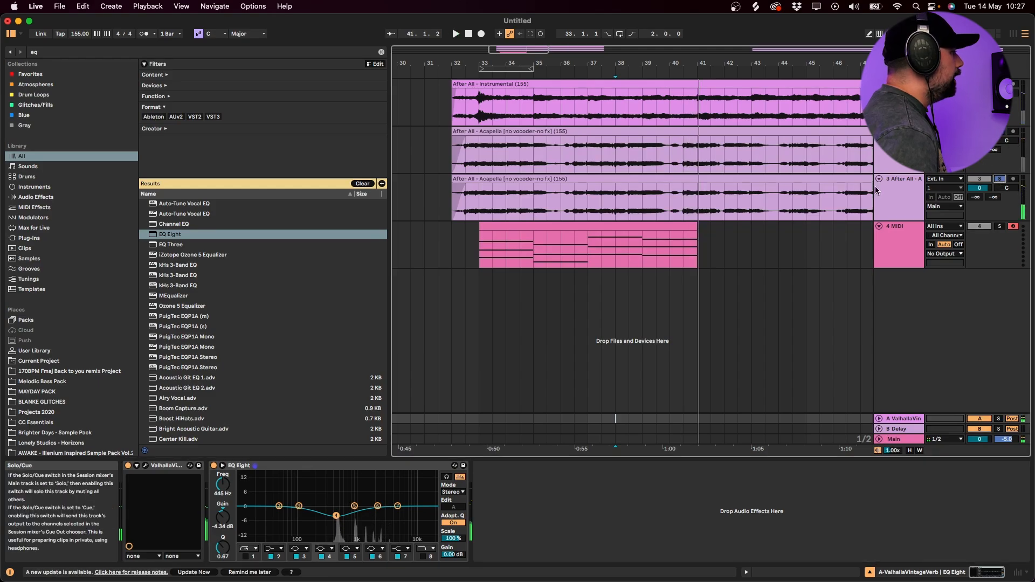
key("super+f")
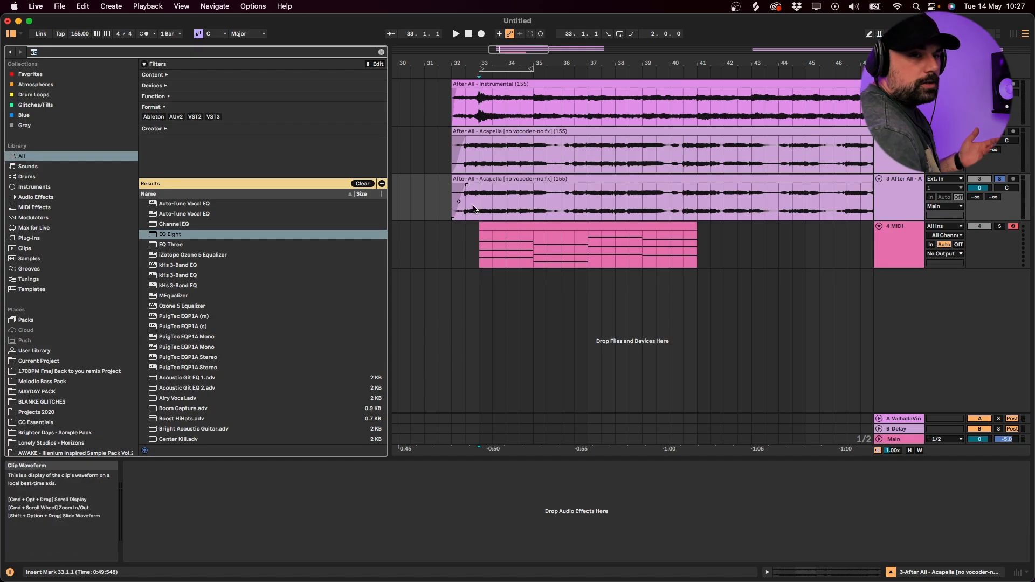
left_click(474, 210)
key("space")
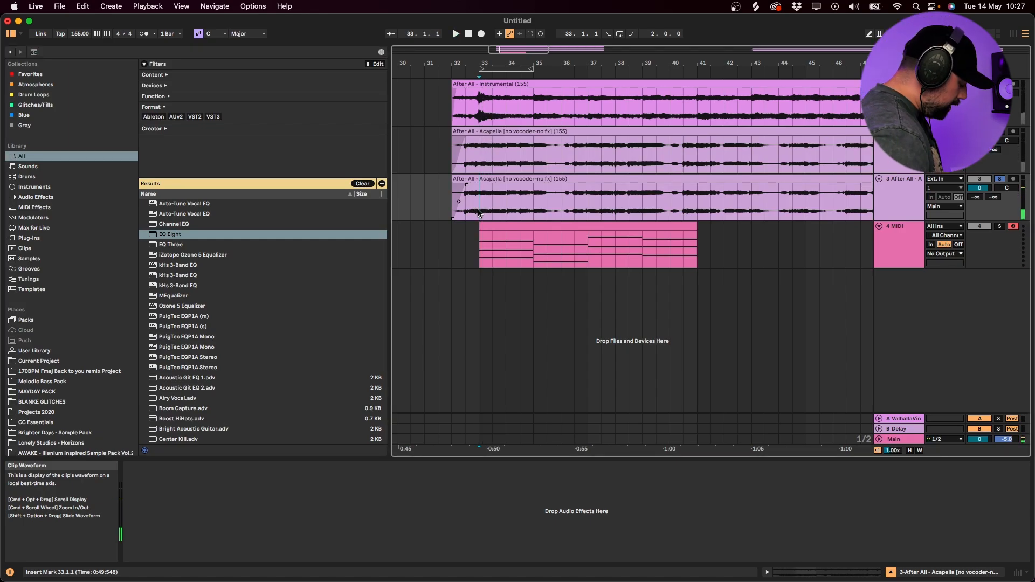
- Load the Manipulator plug-in onto the duplicated acapella track and audition it
key("super+f")
type("manip")
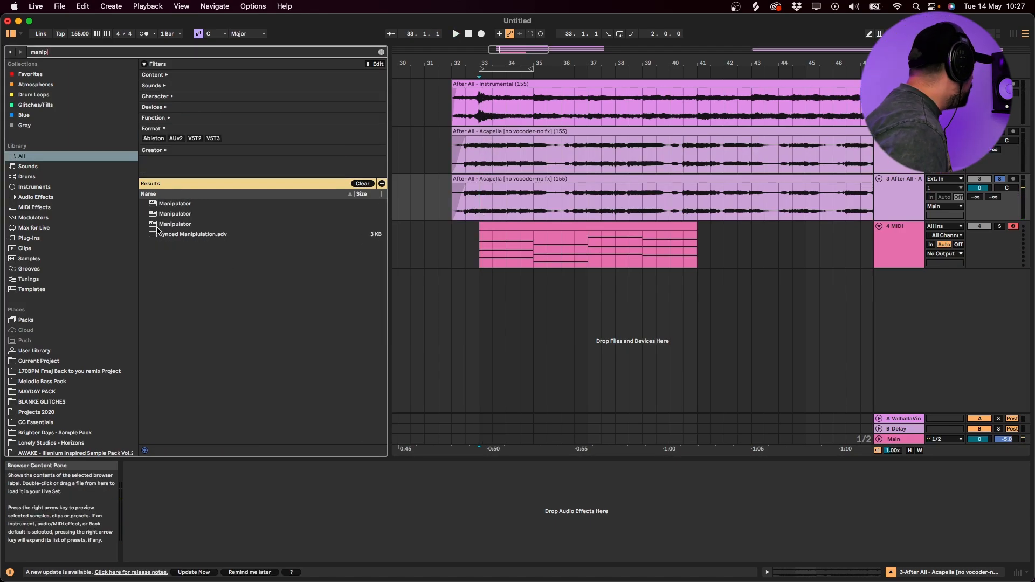
left_click_drag(162, 216, 547, 189)
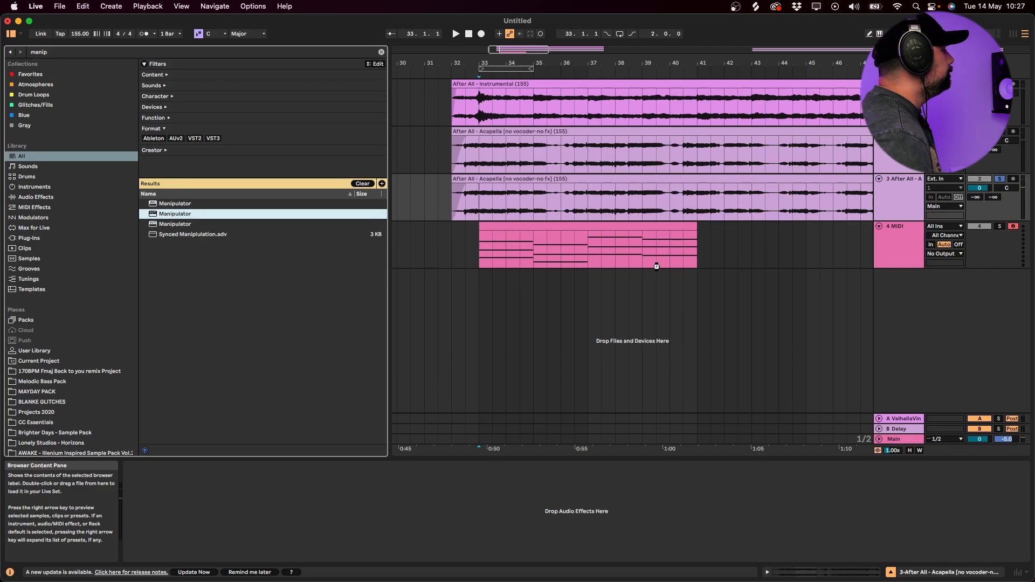
left_click_drag(655, 267, 482, 209)
key("space")
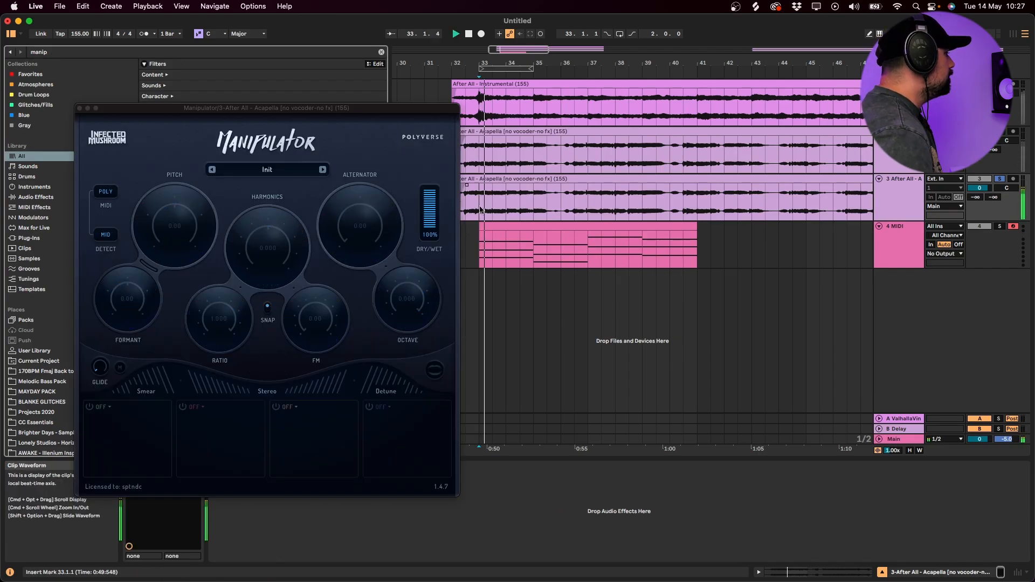
key("space")
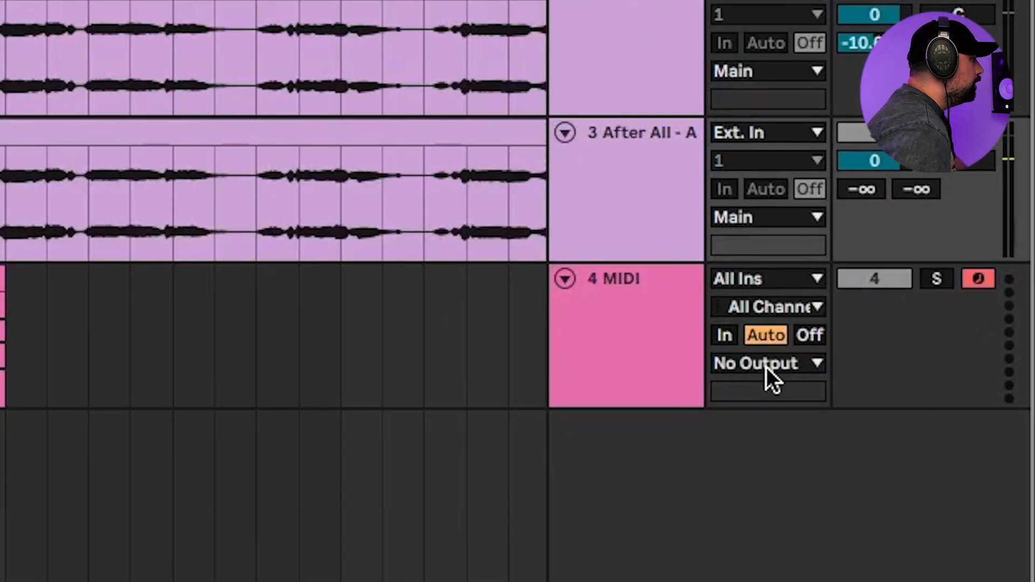
- Route the chord MIDI track's output to the Manipulator on the 3-After All acapella track and close the plug-in window
left_click(632, 169)
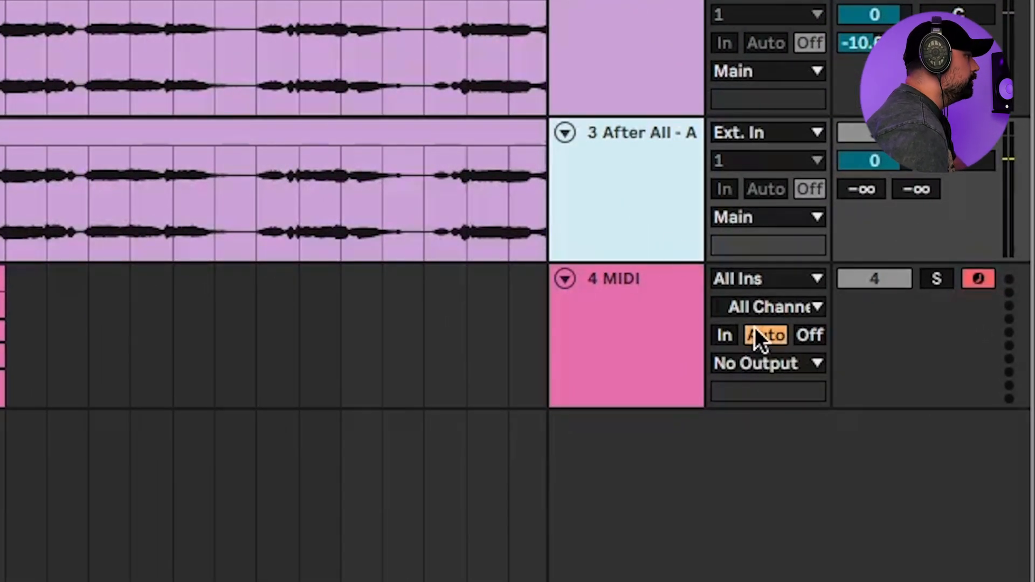
left_click(782, 363)
left_click(753, 418)
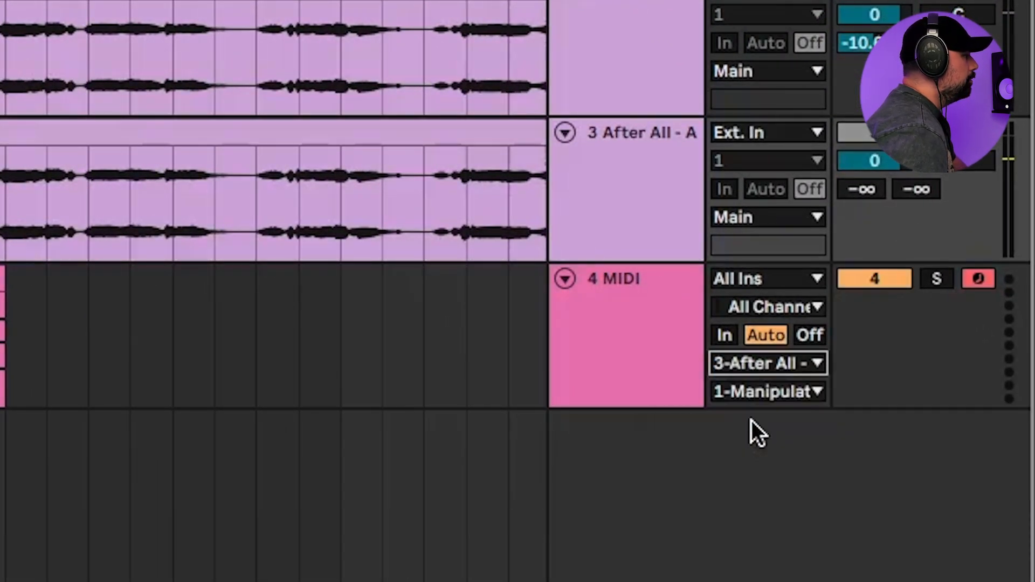
left_click(754, 393)
left_click(769, 416)
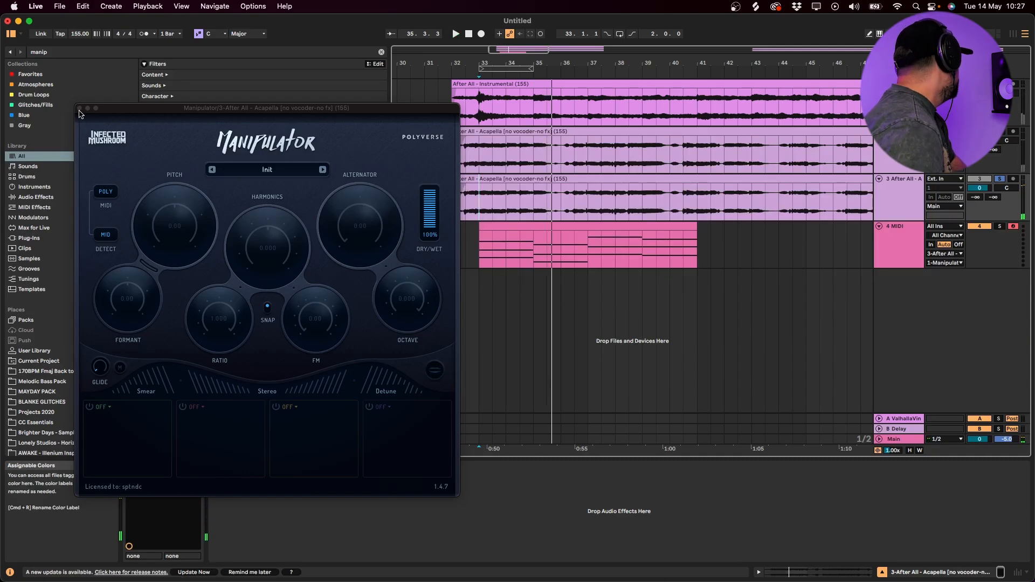
left_click(80, 114)
left_click(81, 109)
- Raise all notes of the chord clip by an octave and audition the result
right_click(612, 253)
left_click(509, 227)
double_click(509, 226)
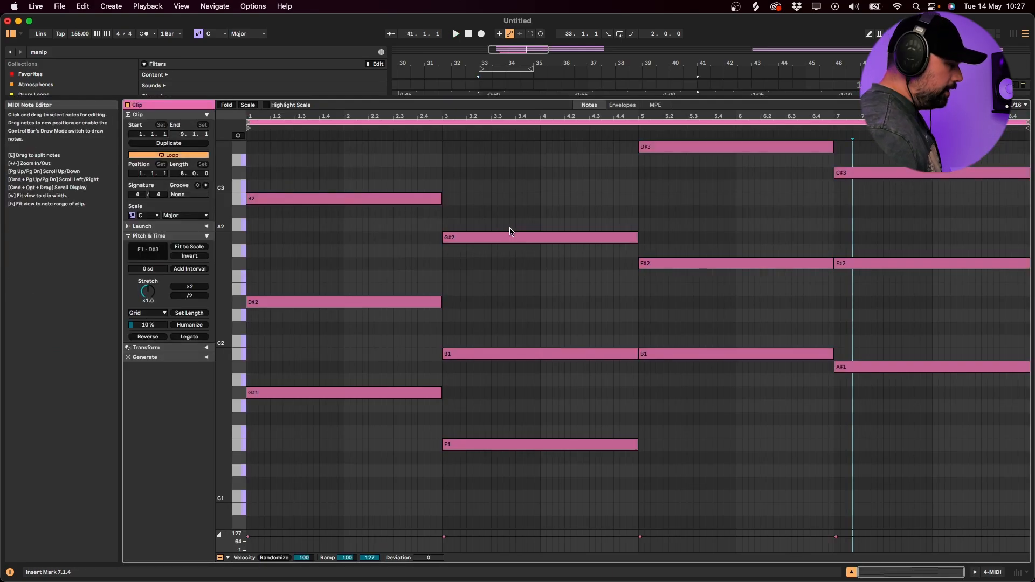
scroll(467, 368, "up", 2)
key("super+a")
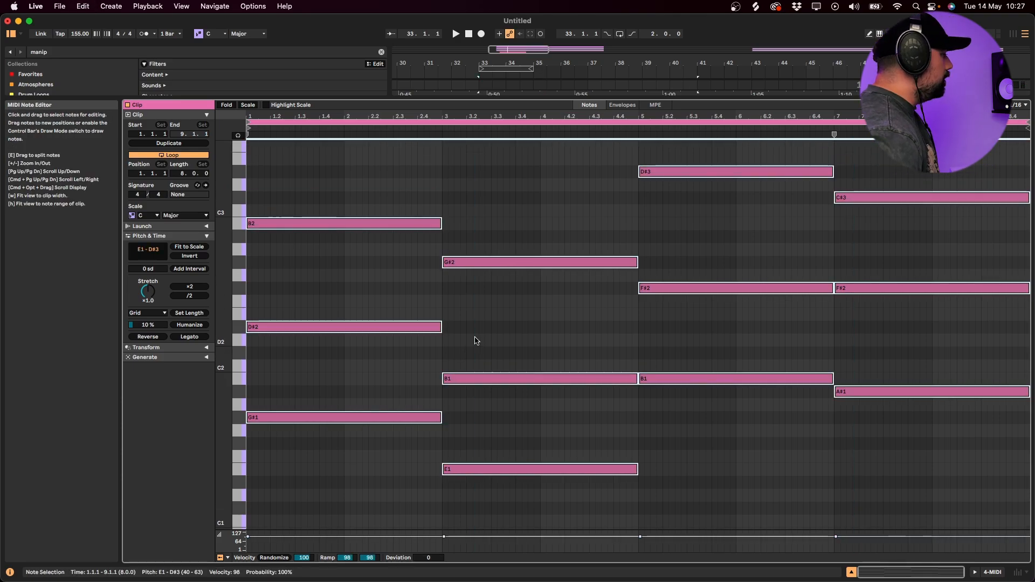
key("shift+Up")
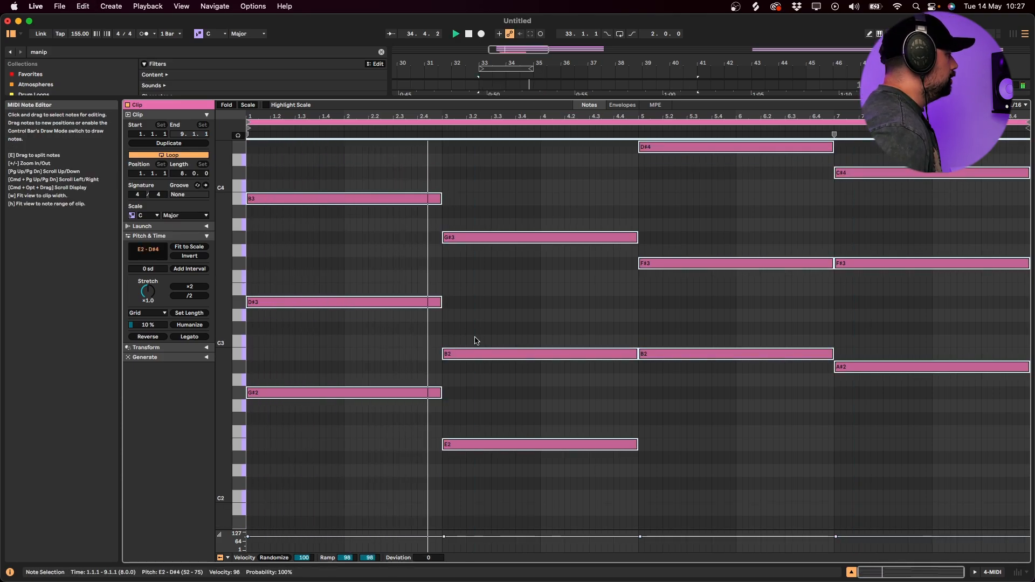
key("space")
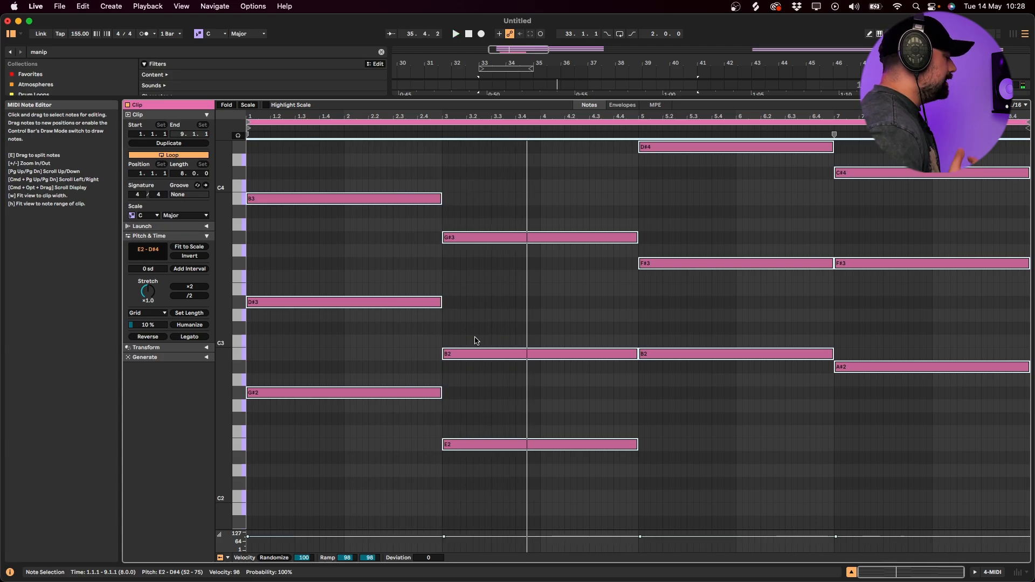
key("shift+Tab")
double_click(496, 226)
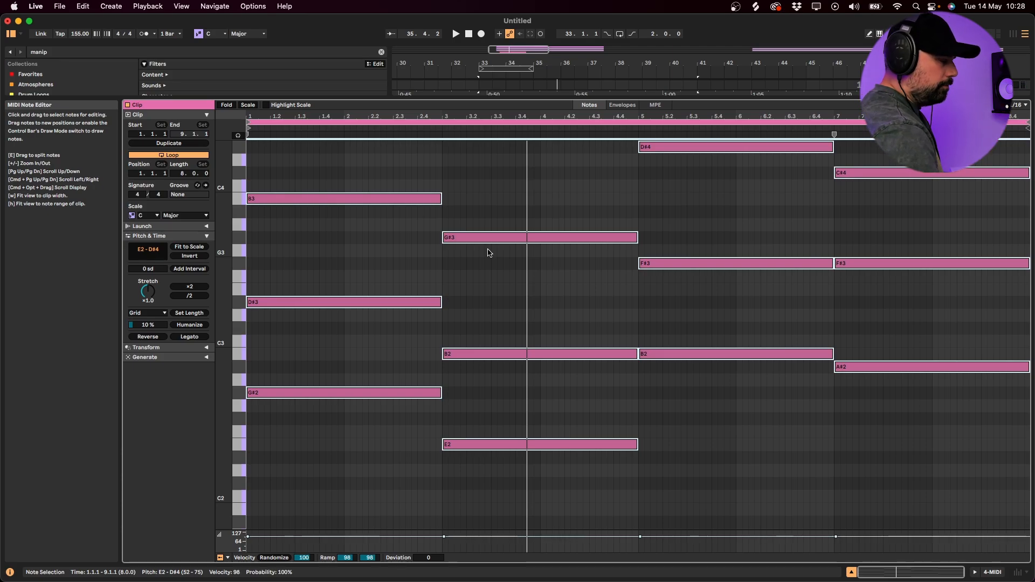
scroll(491, 254, "up", 4)
key("shift+Tab")
- Insert a new MIDI track below the chord track and load Serum on it with 16 unison voices on oscillator A
left_click(891, 244)
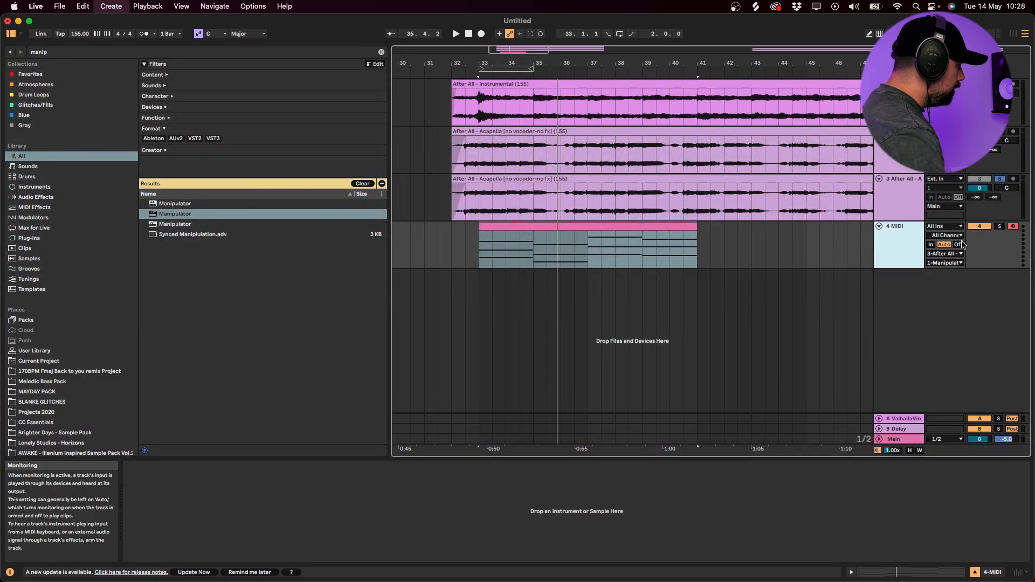
key("super+shift+t")
key("super+f")
type("serum")
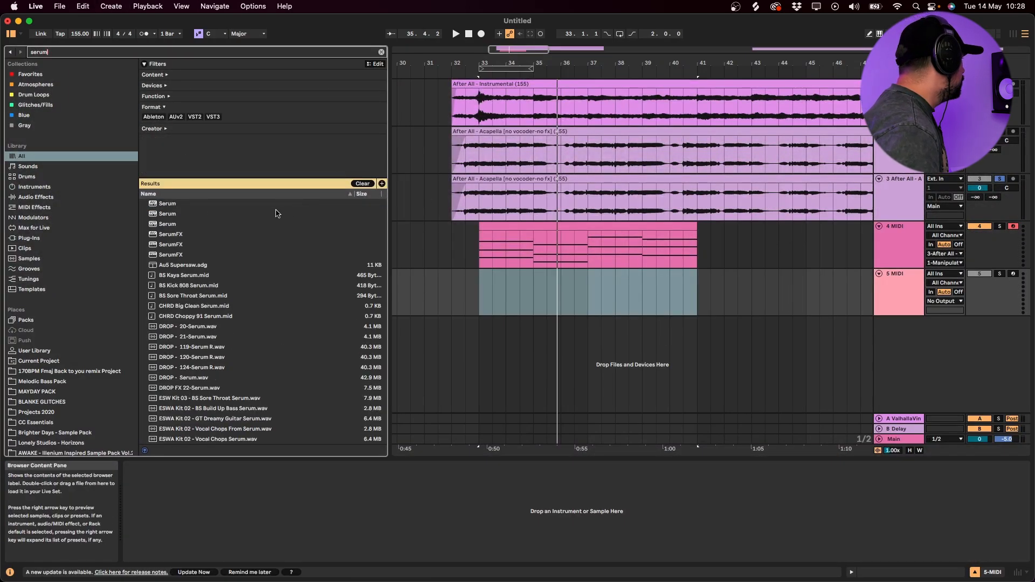
left_click_drag(184, 213, 435, 286)
left_click_drag(532, 313, 534, 312)
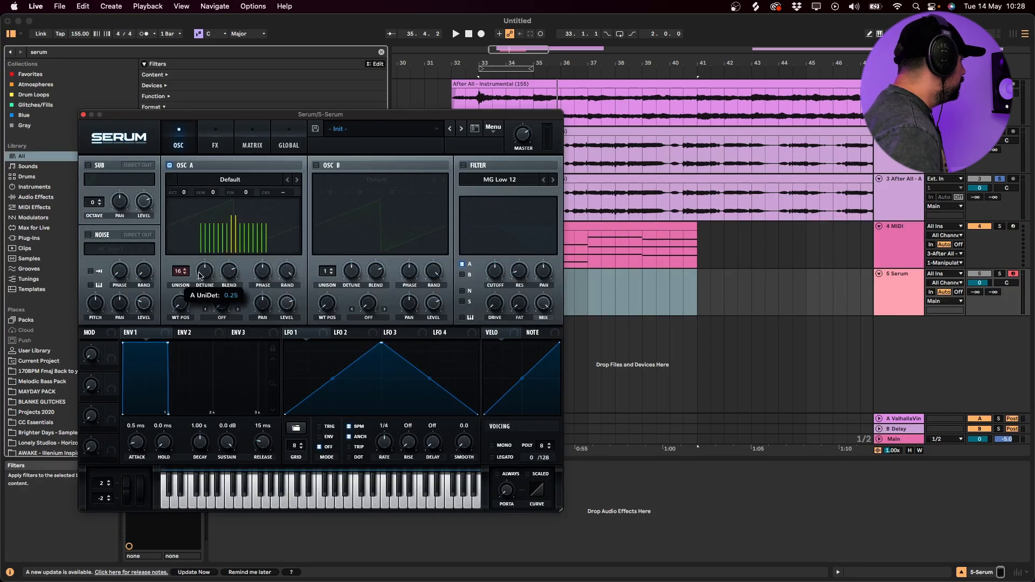
left_click(83, 116)
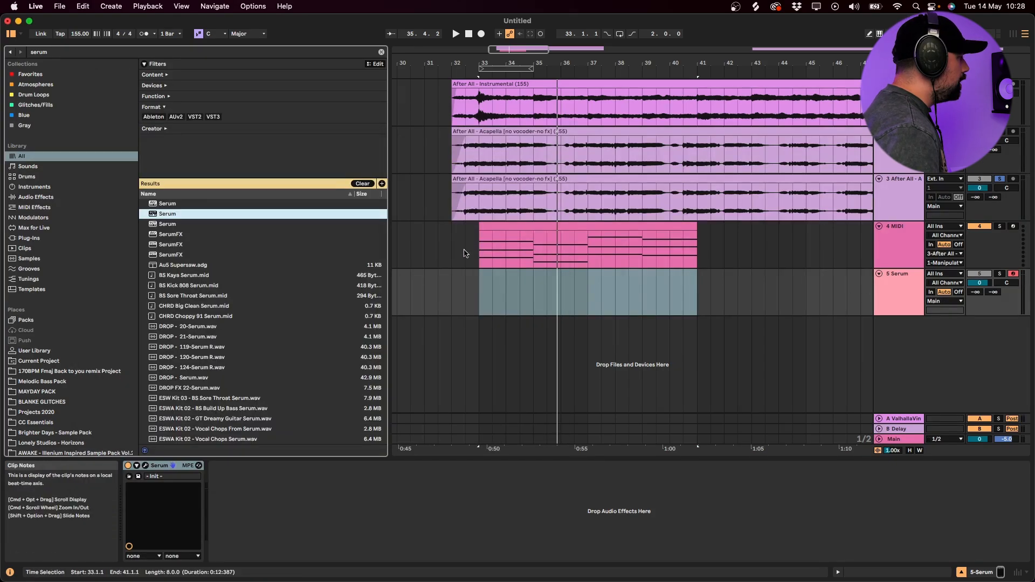
- Copy the chord clip to the Serum track, then solo that track and lower its volume to -13.9 dB
left_click(570, 226)
left_click_drag(571, 226, 575, 280)
left_click(999, 274)
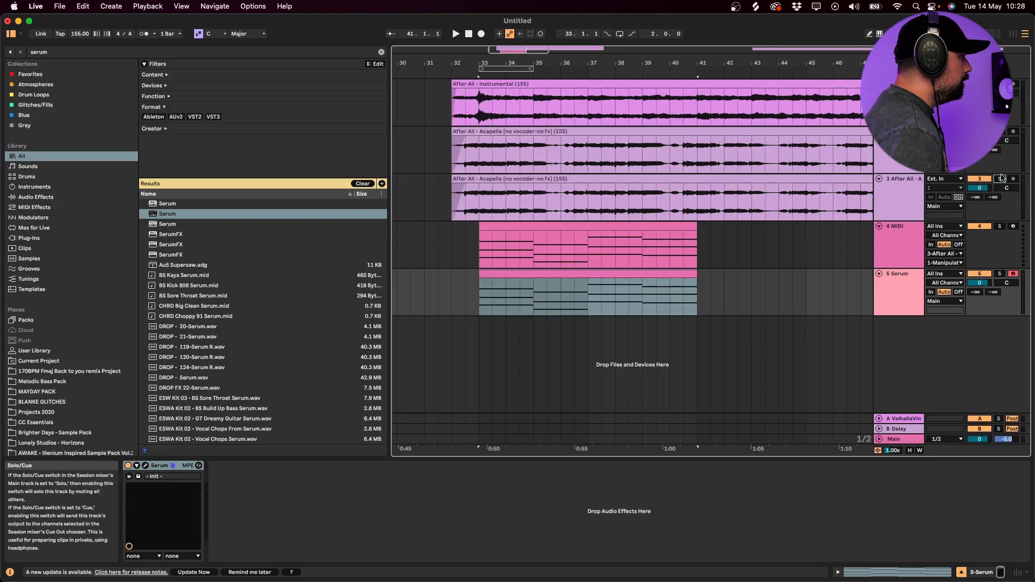
key("space")
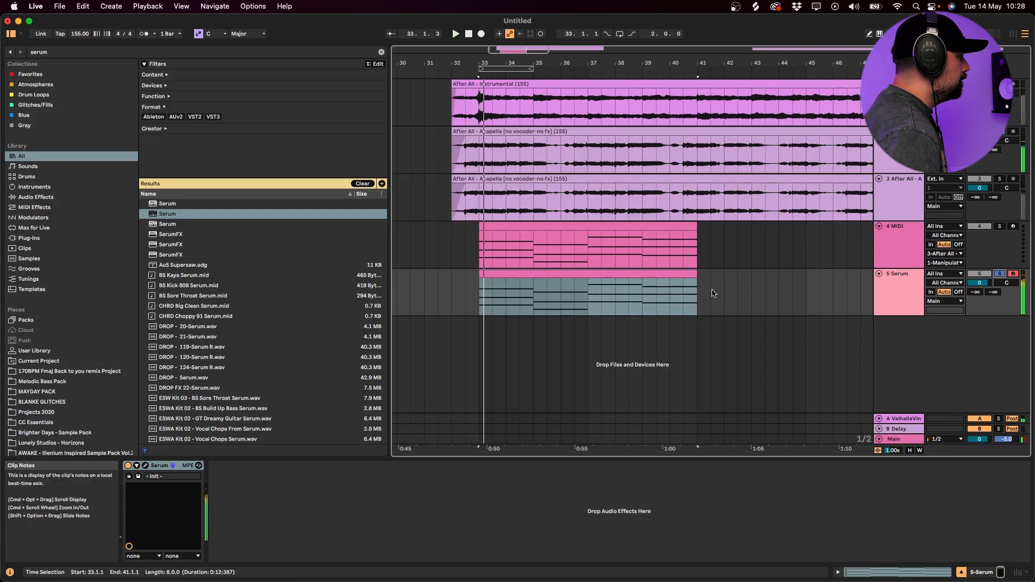
left_click_drag(984, 282, 985, 288)
key("space")
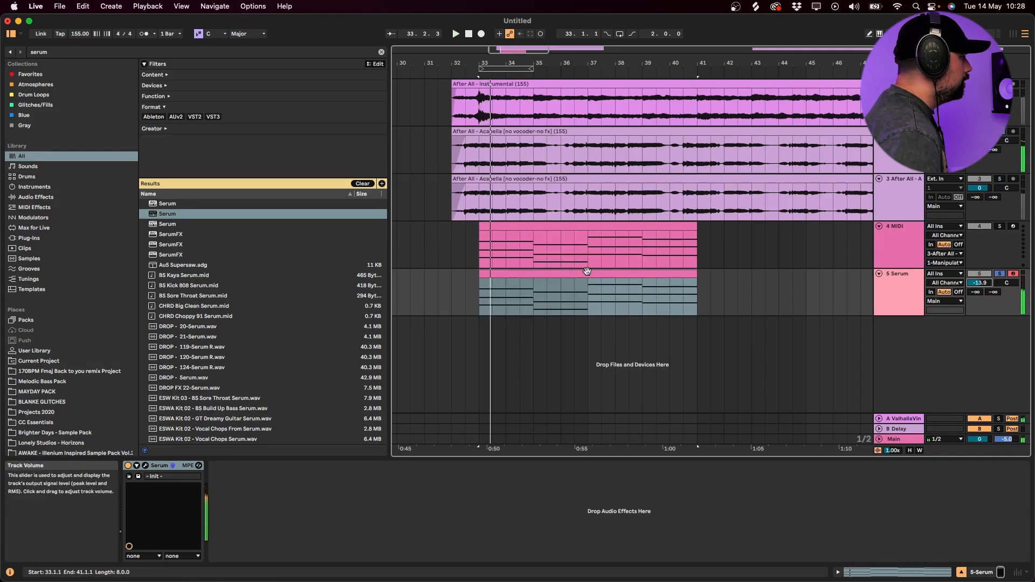
- Add a B4 note above the first chord in the Serum clip by copying its B3 up an octave
double_click(584, 274)
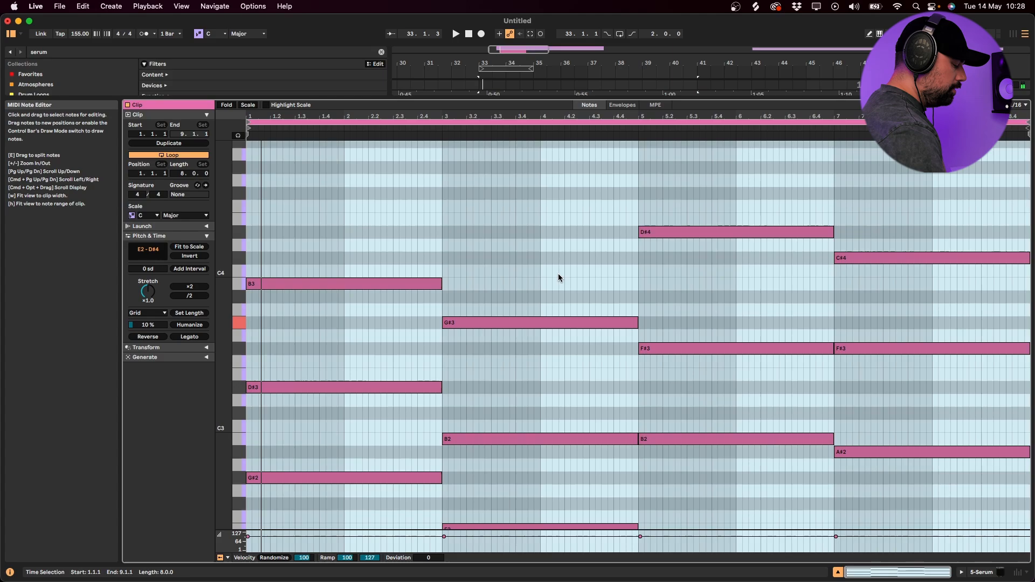
left_click_drag(224, 275, 224, 367)
left_click(277, 408)
left_click(312, 377)
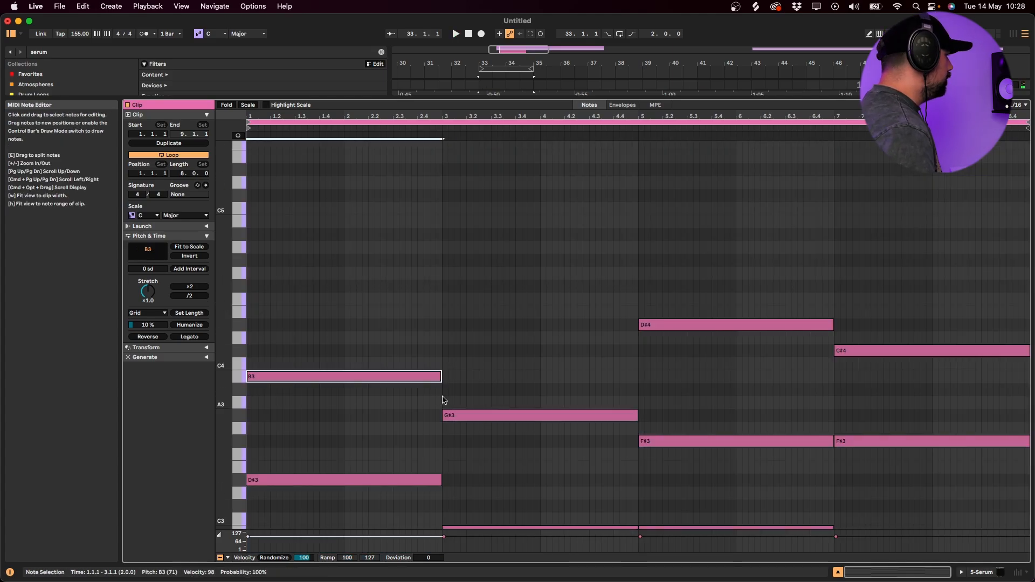
scroll(321, 413, "down", 4)
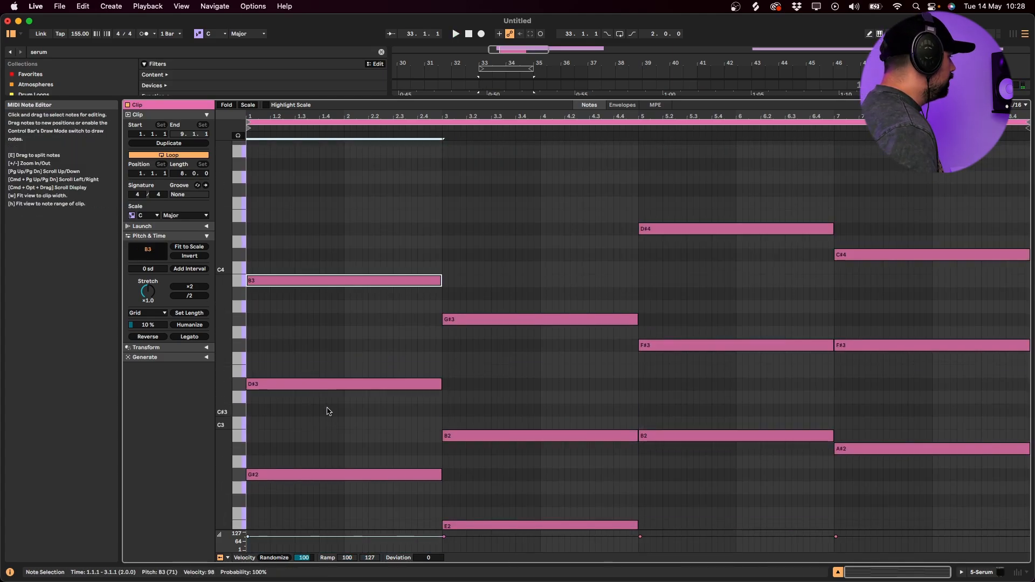
key("shift+Up")
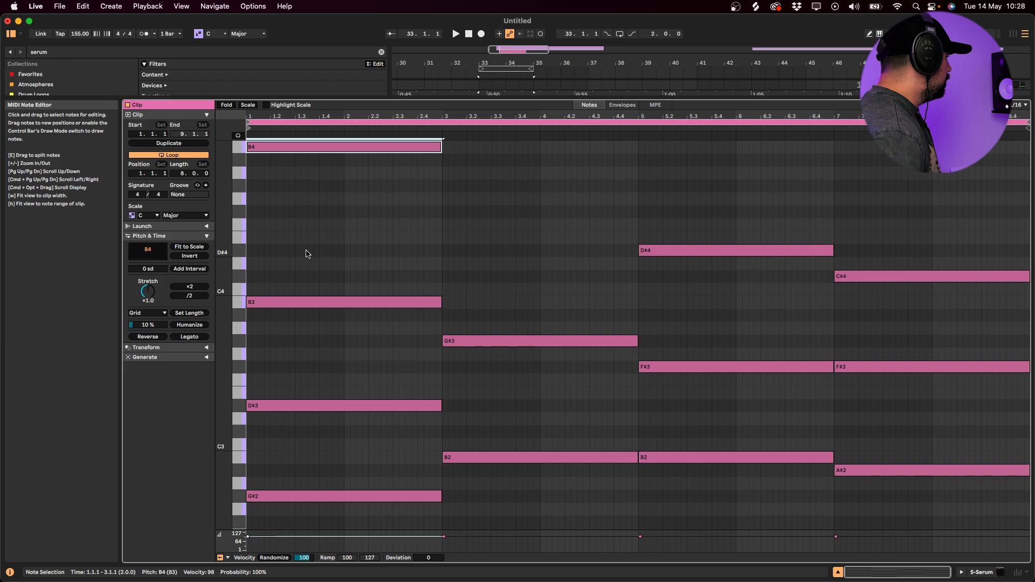
- Lower all notes of the Serum clip by an octave and audition the first chord
key("super+a")
key("shift+Down")
key("space")
scroll(307, 254, "down", 3)
key("space")
left_click_drag(437, 285, 363, 192)
key("space")
scroll(345, 239, "up", 4)
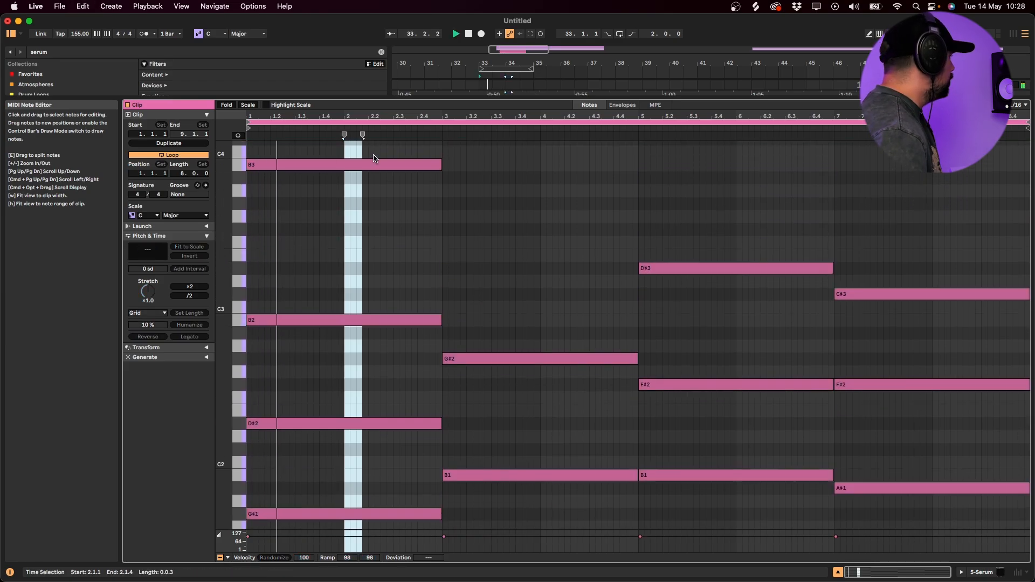
key("space")
- Shorten the top B3 note to half a bar, duplicate it right behind, and lower the copy to G#3
left_click(393, 185)
left_click_drag(439, 164, 294, 184)
key("space")
key("super+d")
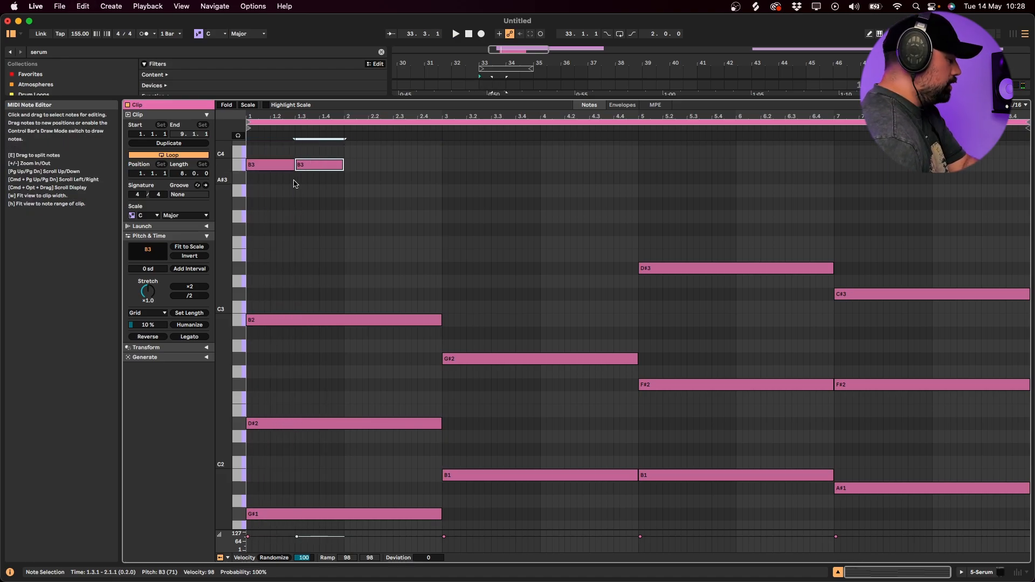
key("Down")
key("Down")
key("Down")
key("space")
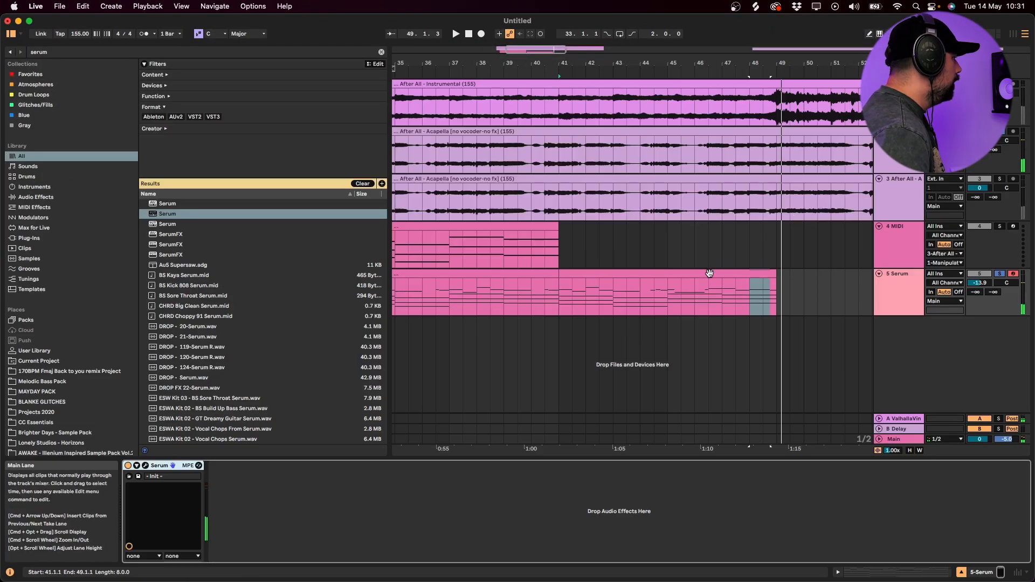
- Replace the chord clip on the 4 MIDI track with a copy of the Serum clip from bar 33, and audition that track soloed
left_click(707, 275)
left_click(557, 278)
key("minus")
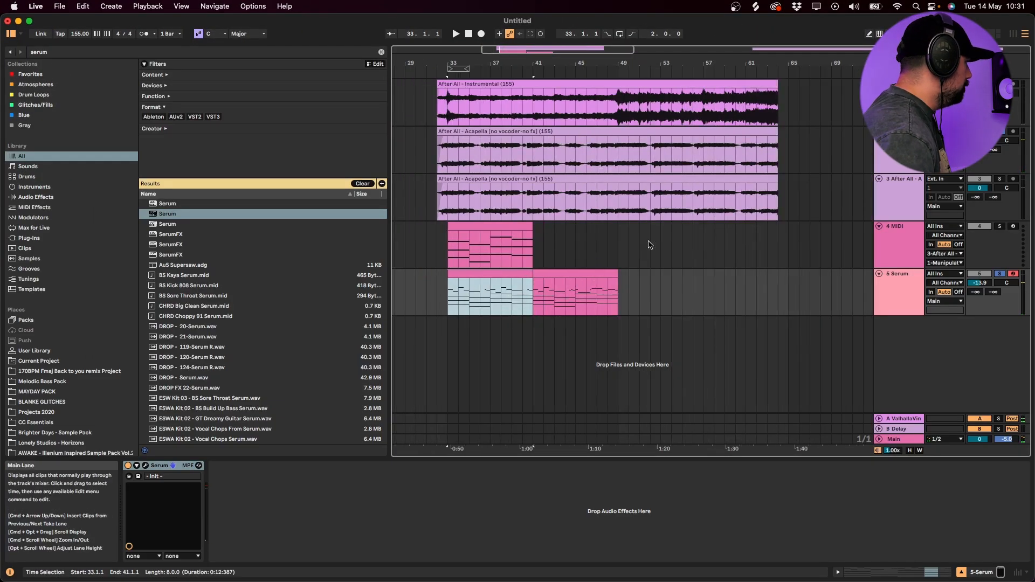
left_click(460, 233)
left_click_drag(503, 272, 506, 248)
left_click(1000, 226)
key("space")
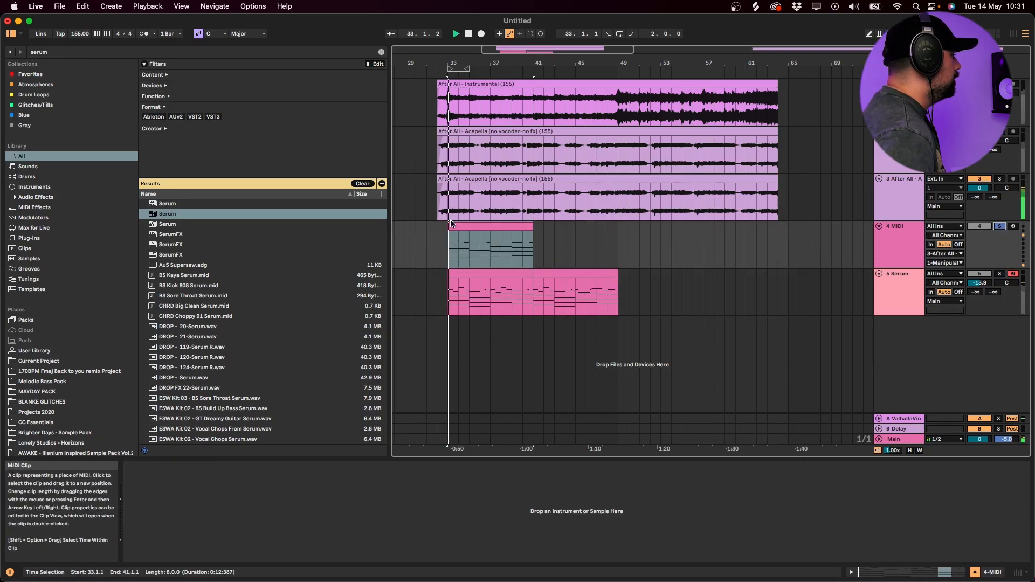
- Raise all notes of the 4 MIDI track's new clip by an octave and play it through the Manipulator
double_click(485, 227)
key("space")
key("super+a")
key("shift+Up")
key("space")
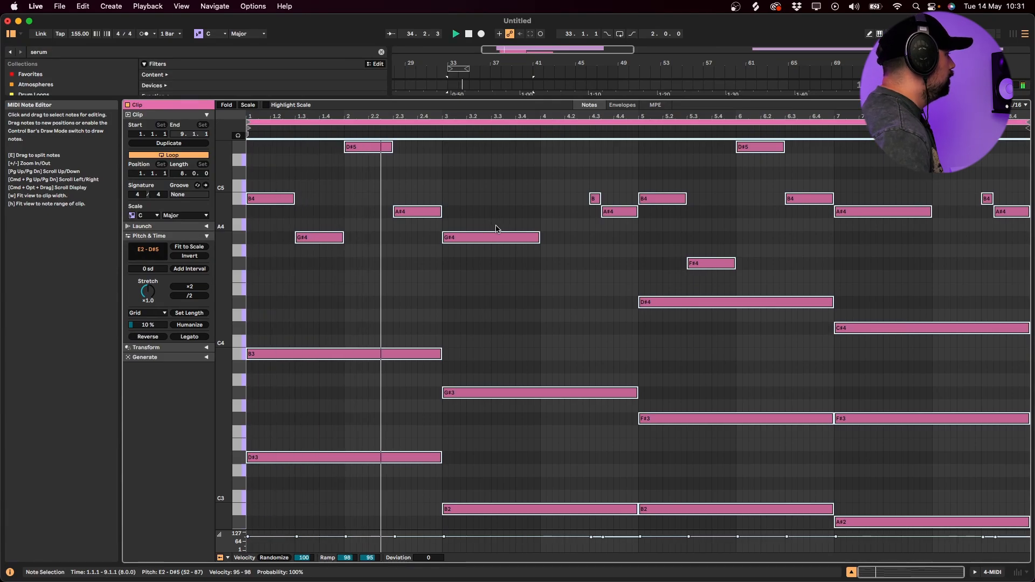
- Duplicate the 4 MIDI track's clip so a second copy covers bars 41 to 49, and play it
key("shift+Tab")
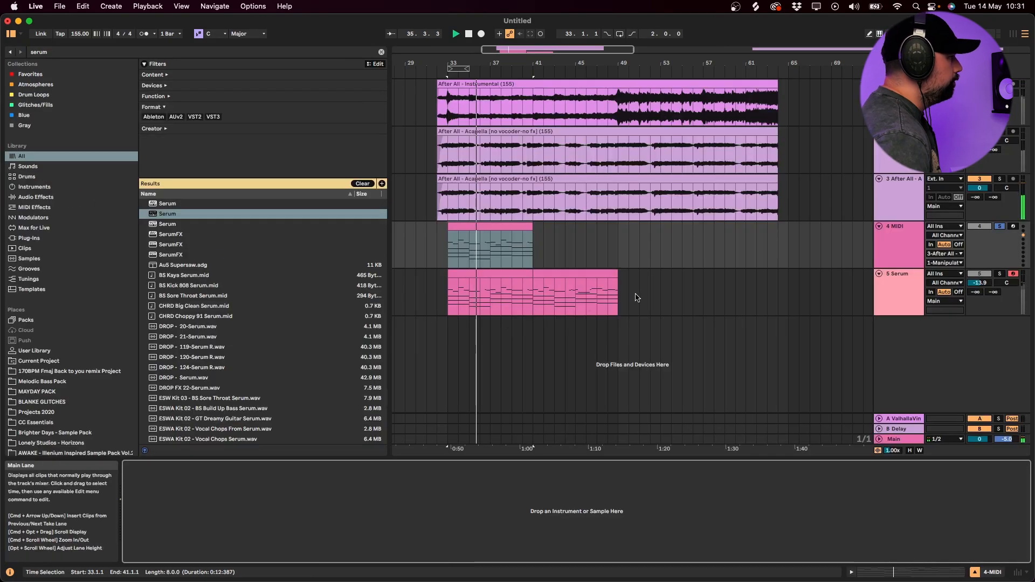
left_click(482, 227)
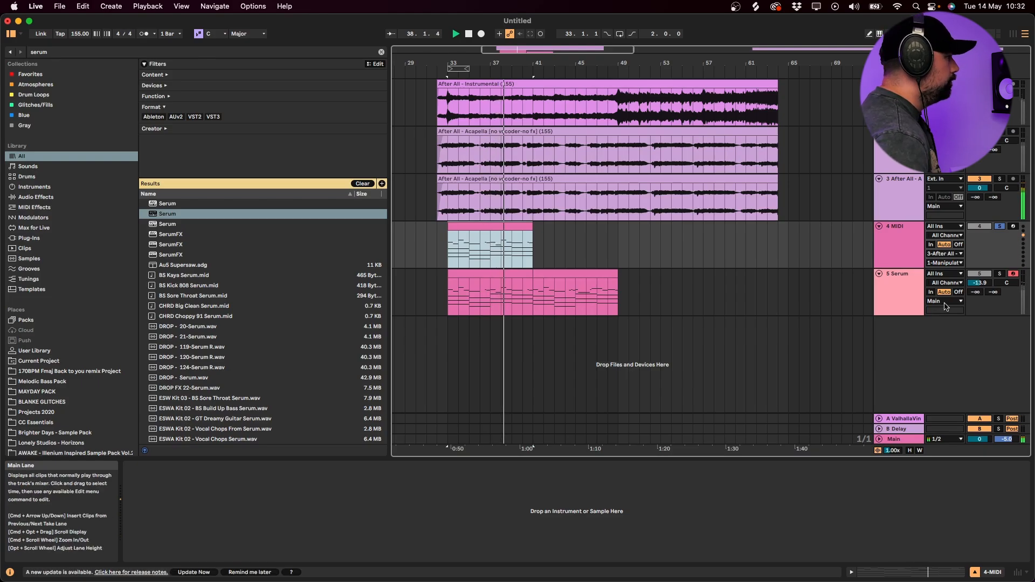
key("Down")
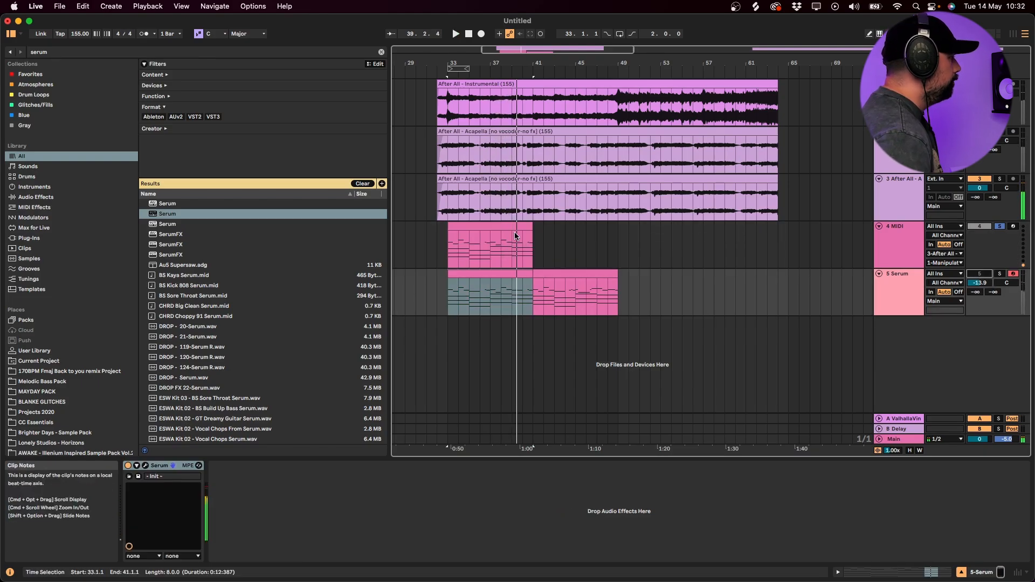
key("Up")
key("super+d")
key("space")
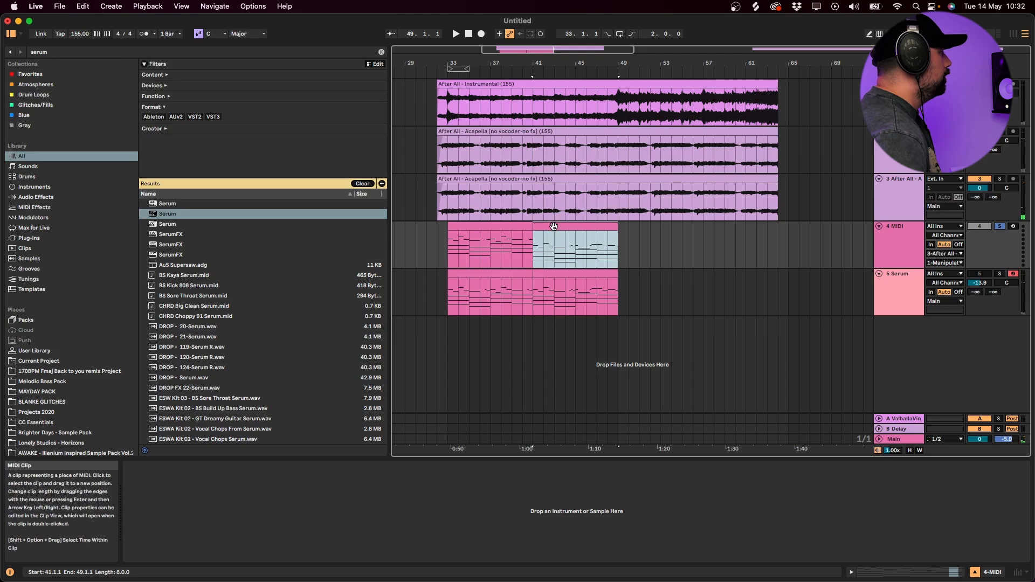
key("space")
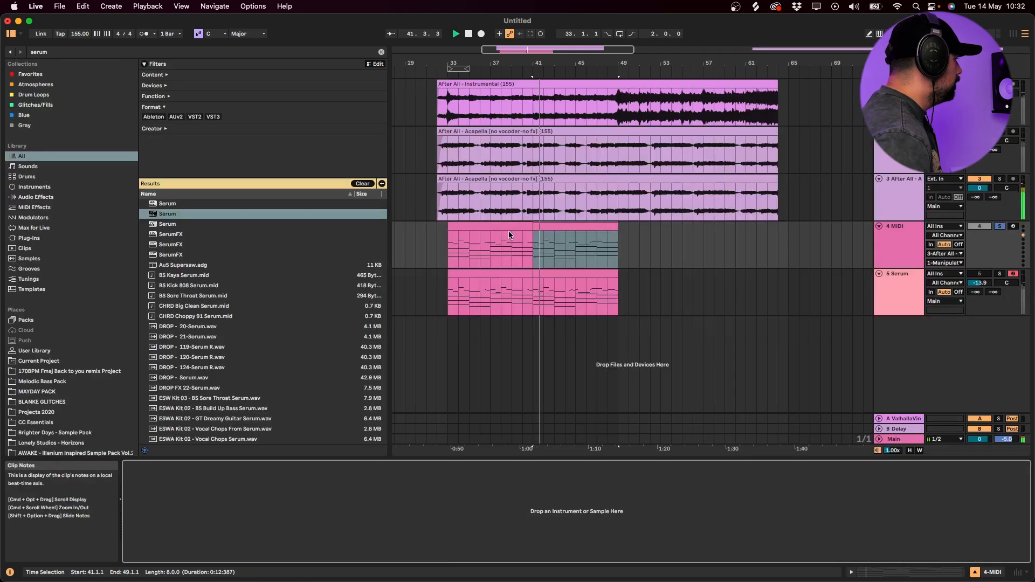
- Solo the 3 After All acapella track and play its Manipulator output from bar 33
left_click(509, 231)
key("Up")
left_click(913, 200)
left_click(999, 178)
left_click(579, 187)
key("space")
left_click(453, 215)
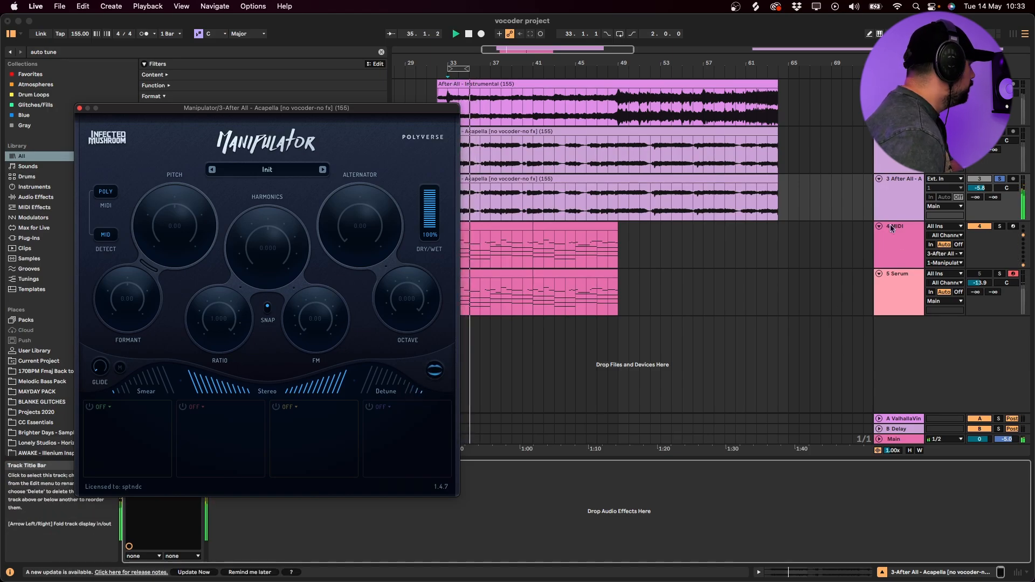
- Lower the 3 After All track's volume to -10.1 dB and play the vocals from bar 33
left_click(887, 162)
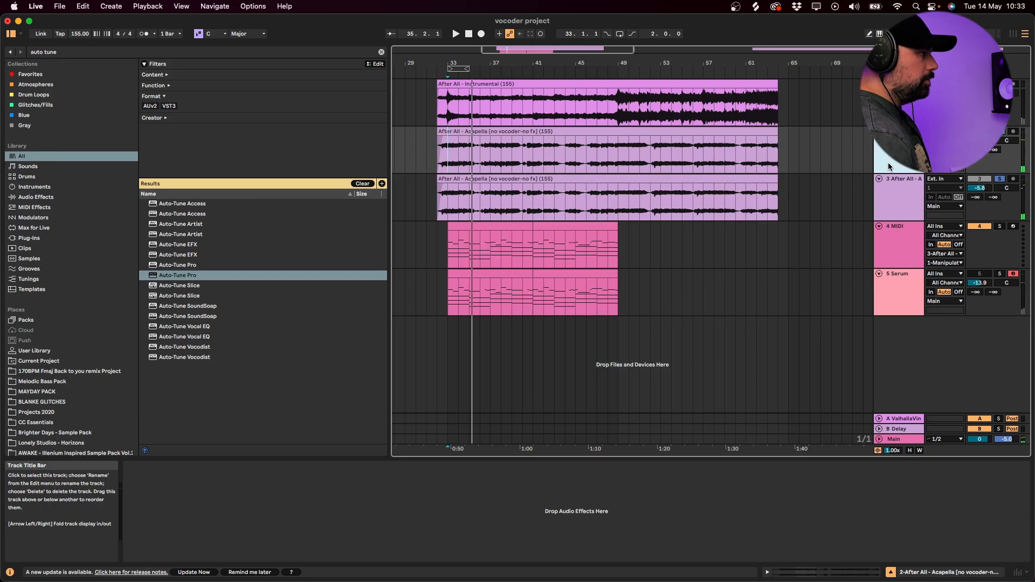
left_click_drag(979, 189, 979, 200)
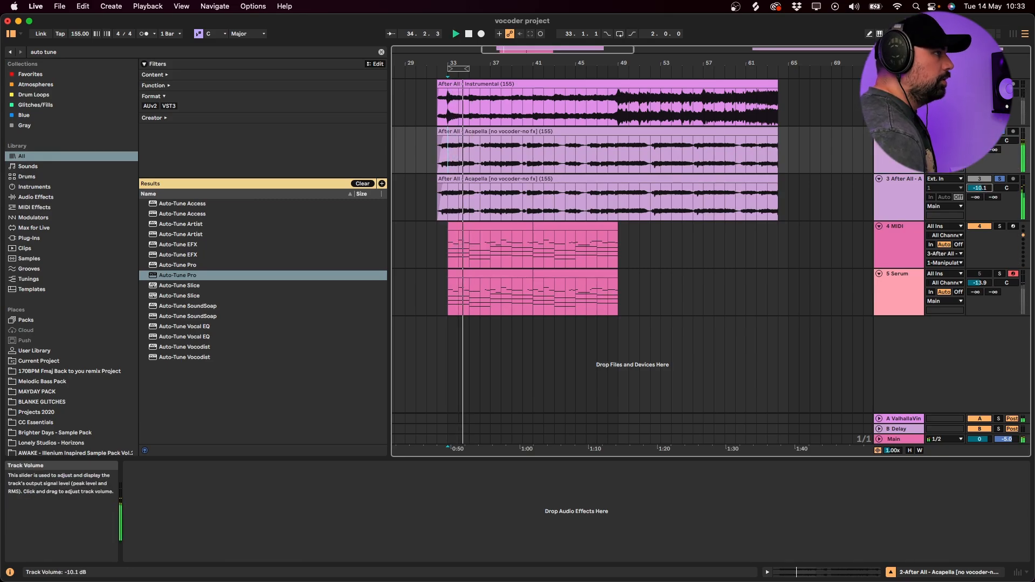
left_click(452, 210)
left_click(79, 108)
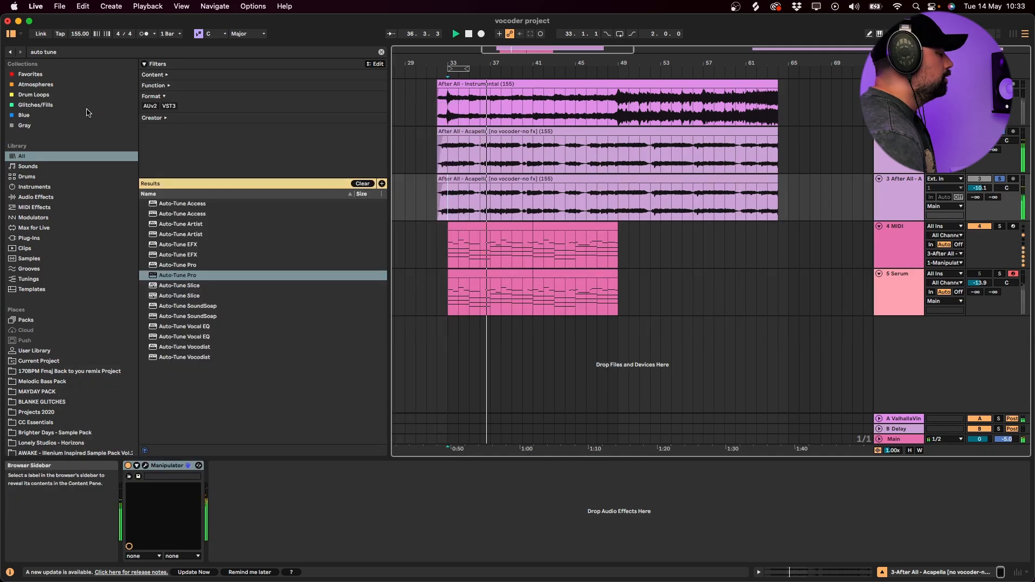
left_click(465, 228)
left_click(450, 212)
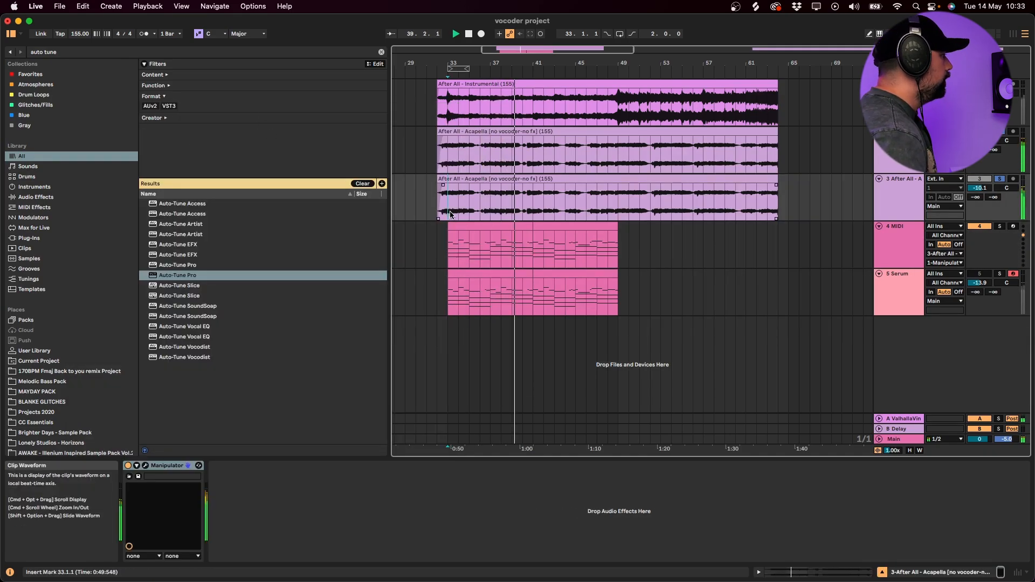
- Try the OTT preset after Manipulator on the 3 After All track and play the result
key("space")
key("super+f")
type("ott")
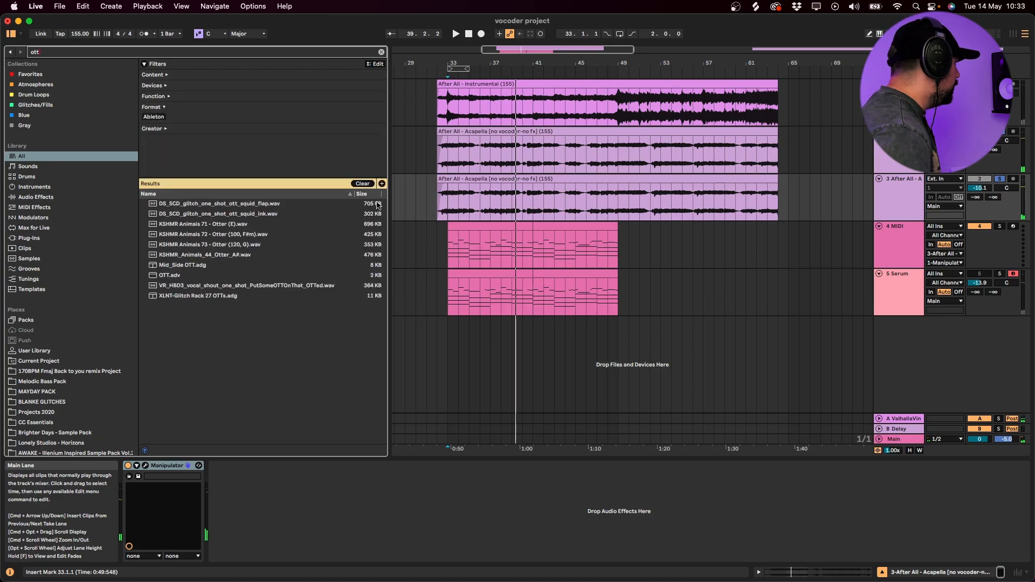
left_click_drag(201, 275, 264, 506)
key("space")
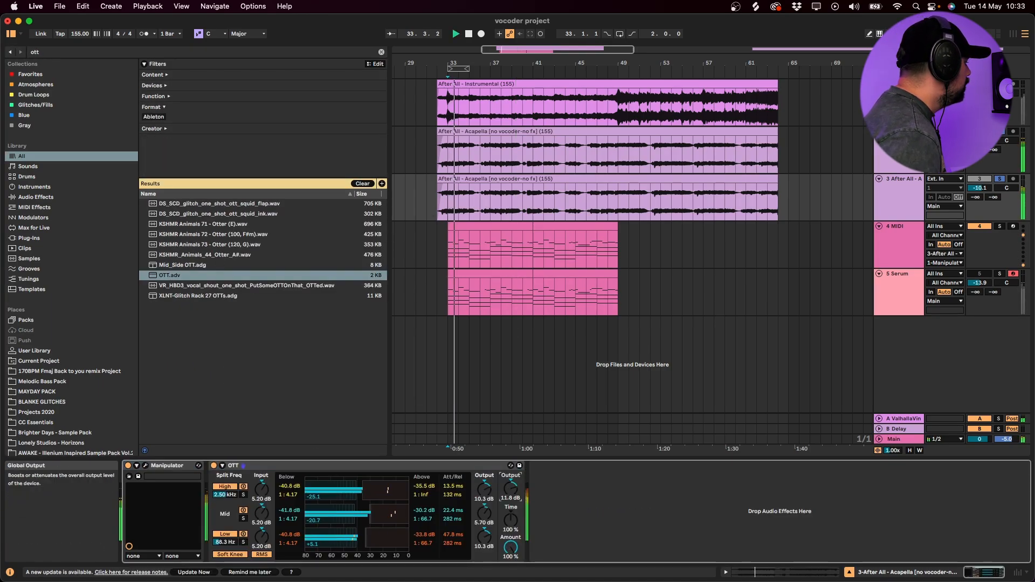
- Set OTT's output gains to 6.86 dB high, 8.76 dB mid and 1.14 dB low, with a global output of 4.57 dB
left_click_drag(484, 536, 484, 555)
key("space")
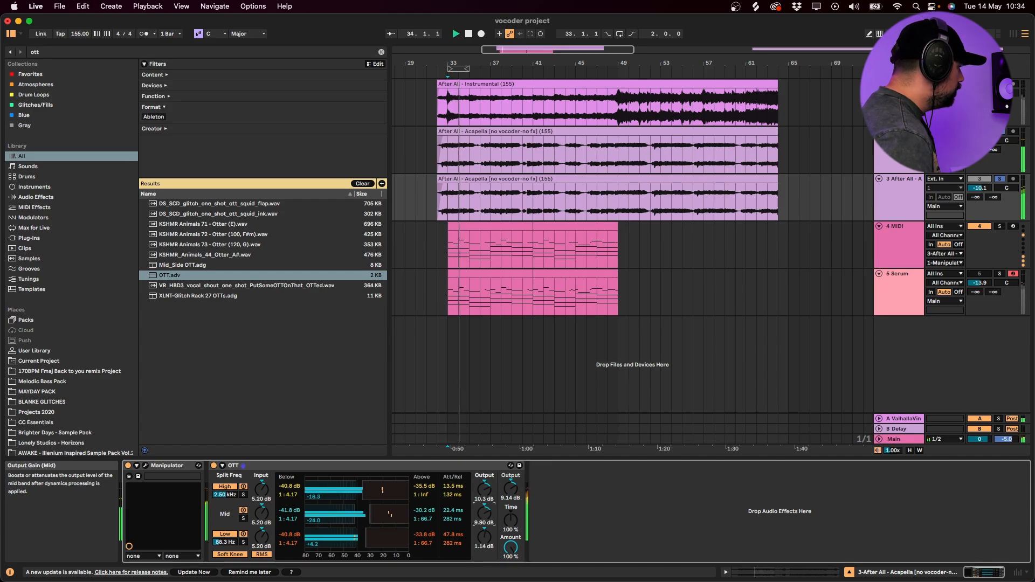
double_click(484, 489)
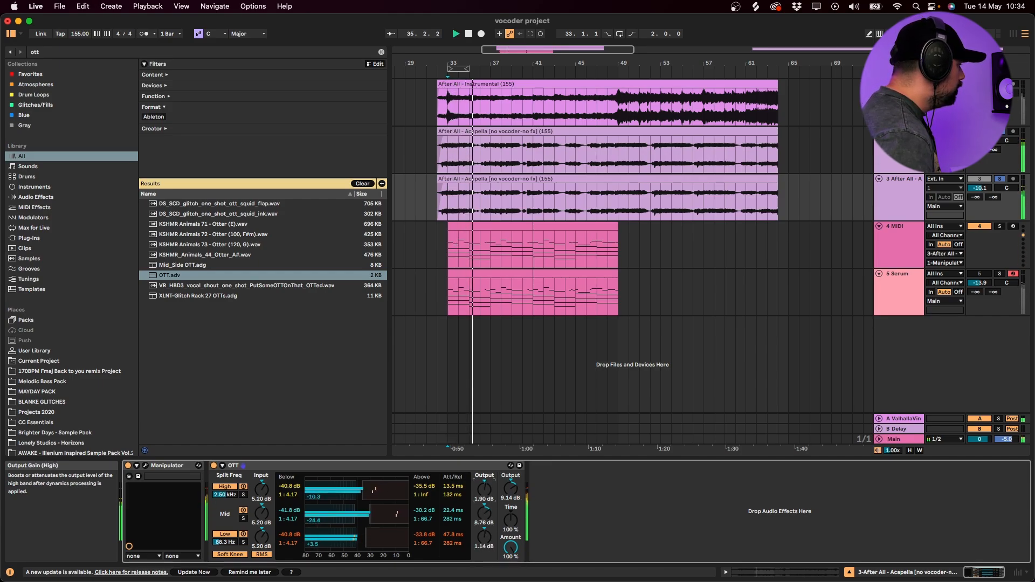
key("space")
left_click_drag(510, 488, 484, 474)
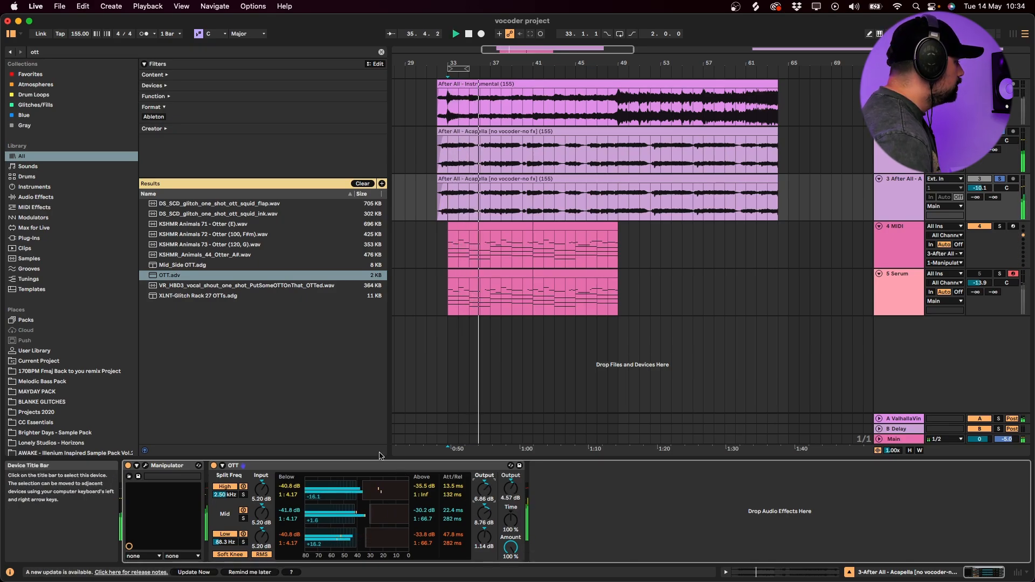
key("space")
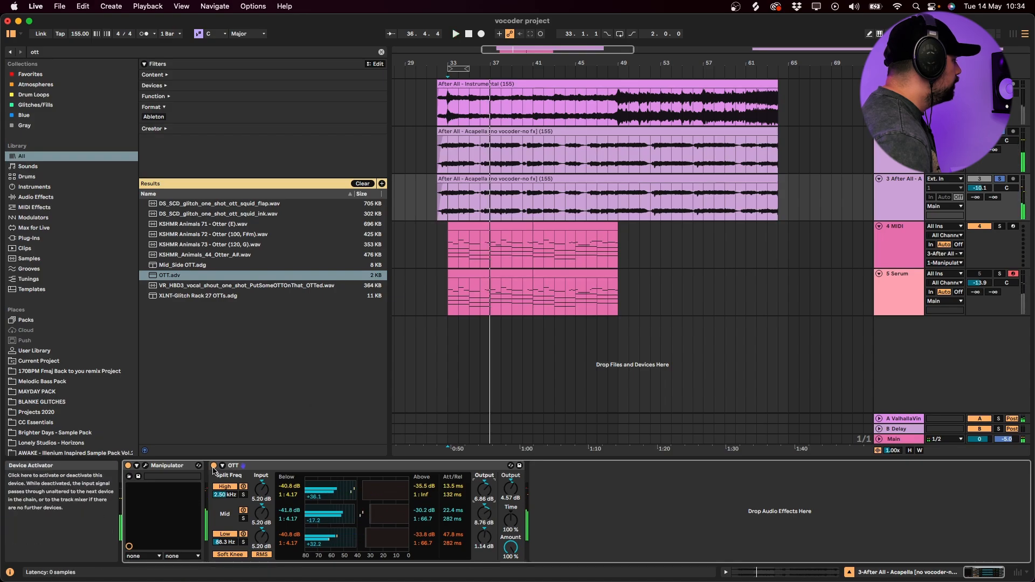
- Bypass OTT for comparison during playback, and delete it from the 3 After All track
left_click(214, 465)
key("space")
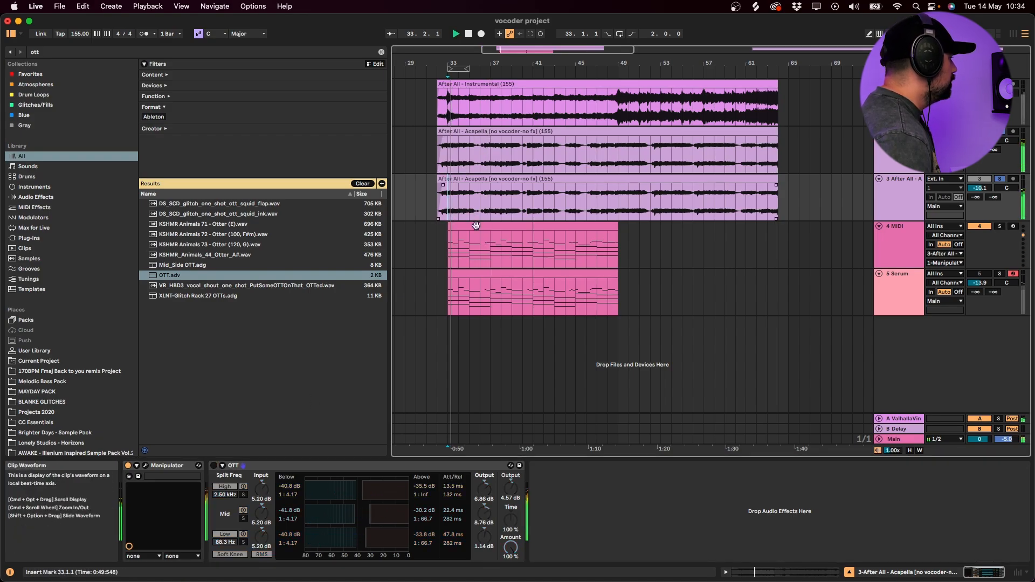
left_click(360, 465)
key("Delete")
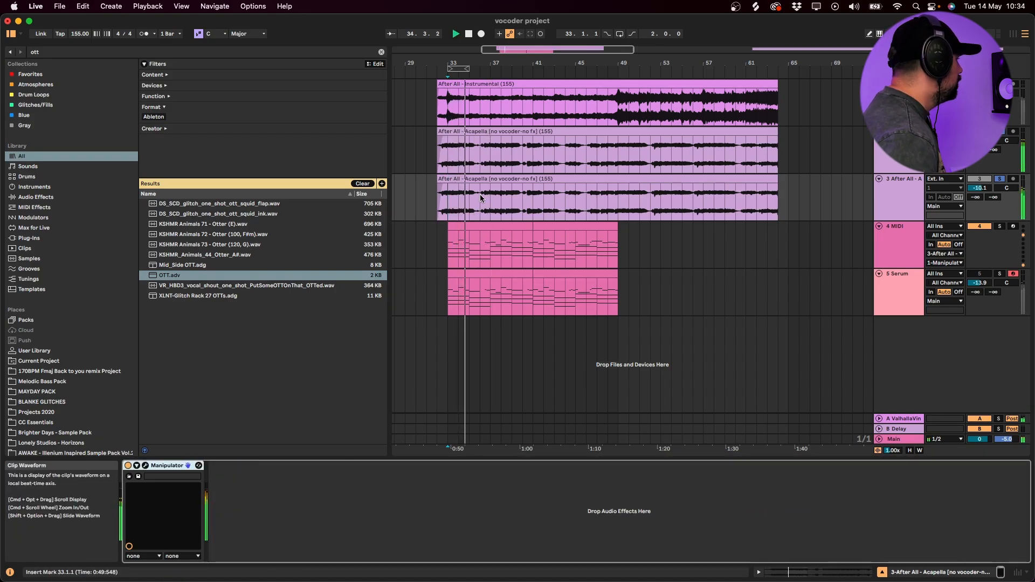
- Find the unwanted vocal passage after bar 35 on the 3 After All track and delete it from 36.1.1 to about 36.2.2
left_click(470, 203)
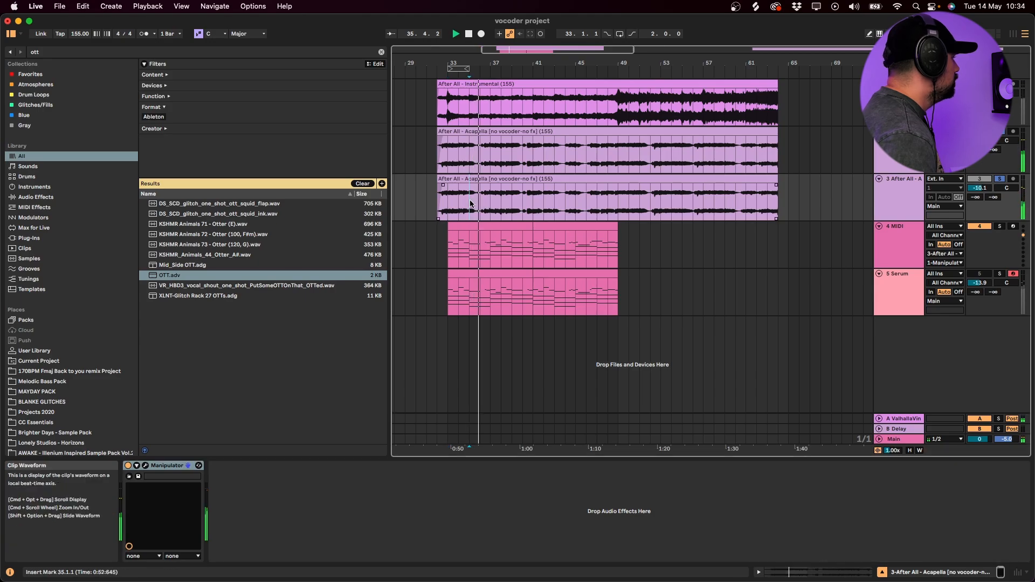
scroll(470, 204, "up", 5)
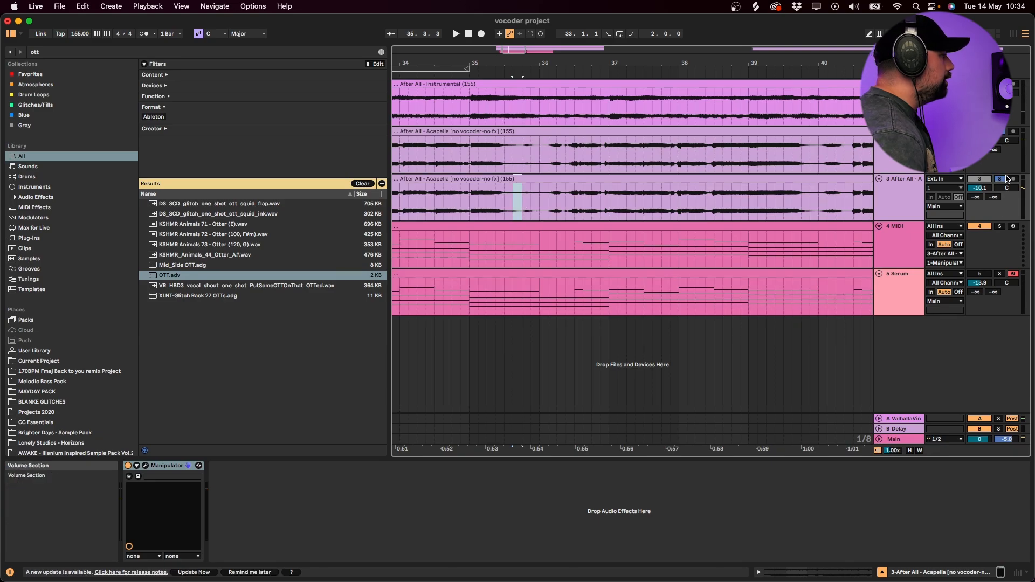
left_click_drag(513, 201, 522, 202)
left_click(470, 204)
key("space")
key("space")
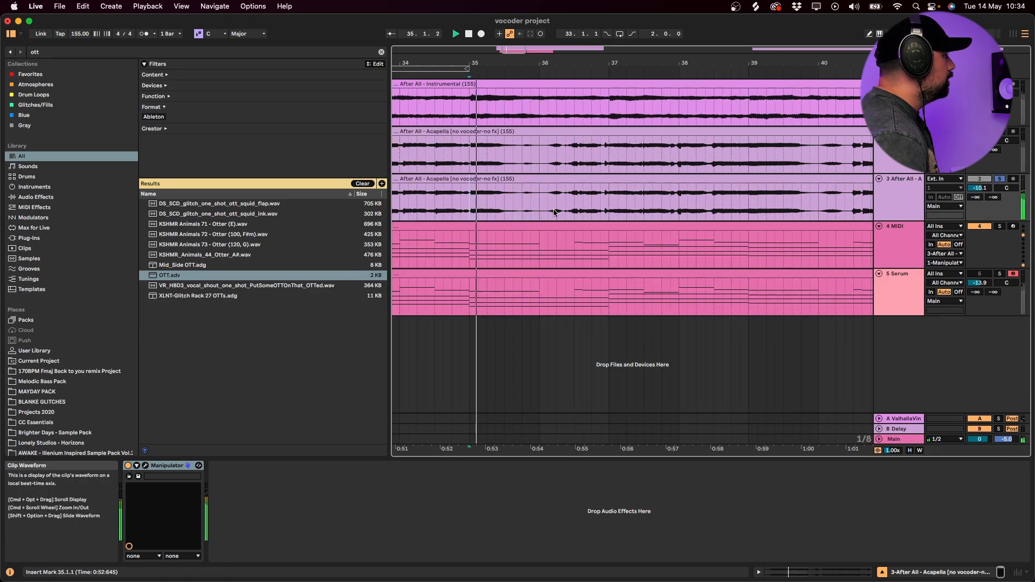
left_click_drag(521, 206, 563, 205)
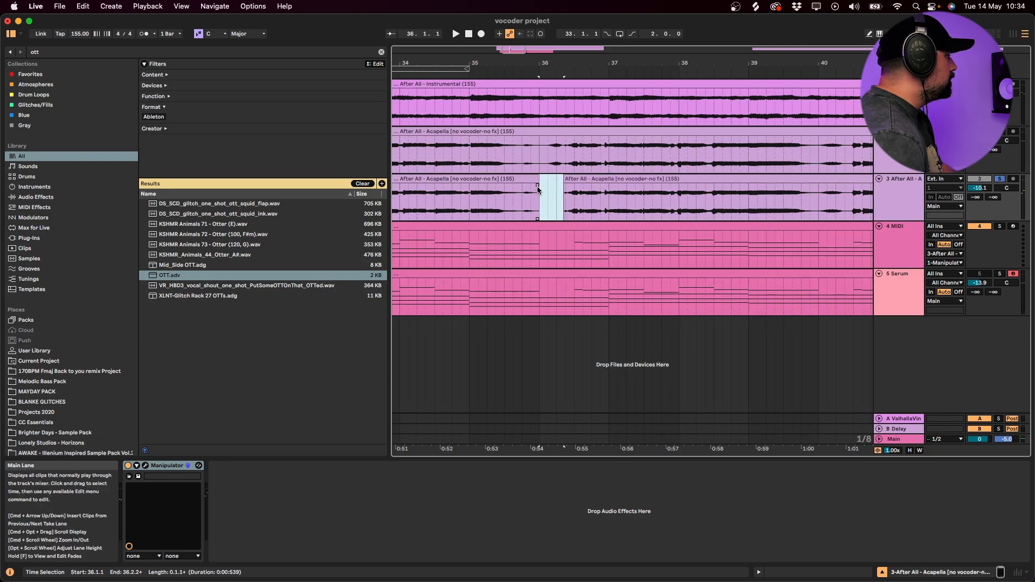
key("Delete")
- Fade out the end of the acapella clip before the gap at bar 36 and play the transition from 34.3.3
left_click(443, 189)
key("space")
scroll(558, 218, "left", 6)
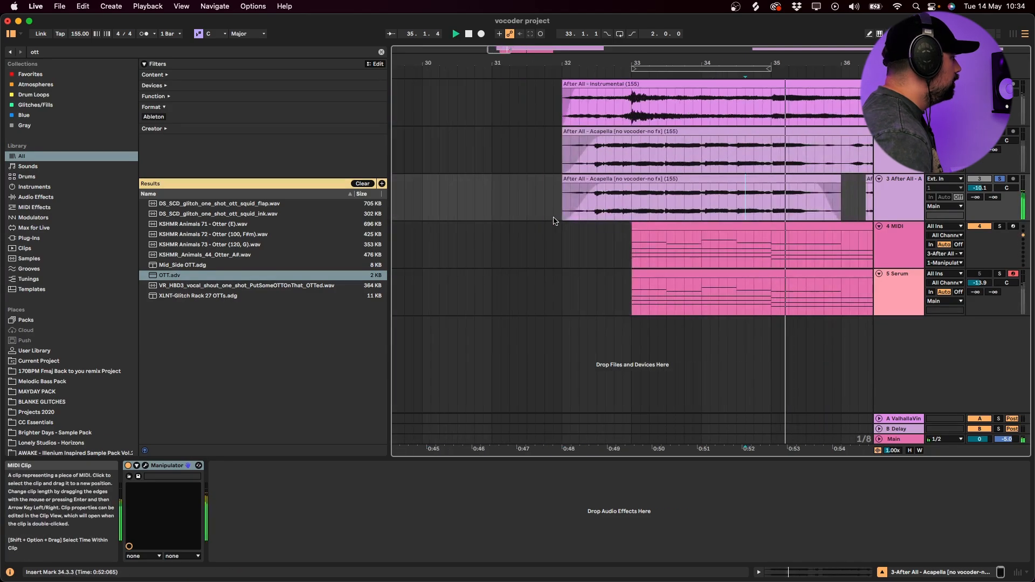
scroll(612, 212, "right", 4)
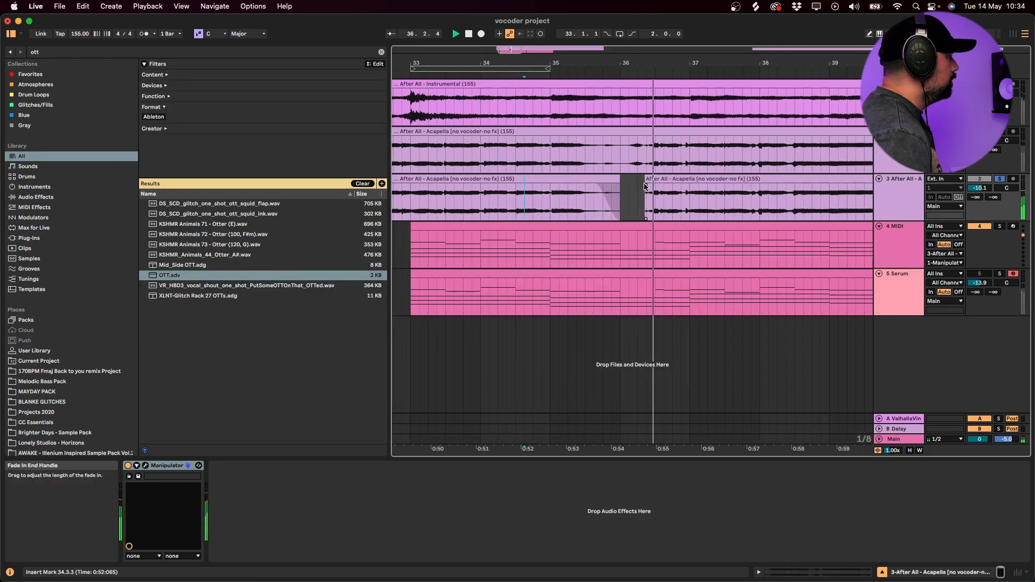
- Delete the 3 After All track's vocal passages from 39.4.3 to about 40.2.3 and from 43.3.3 to about 43.4.4
scroll(657, 194, "right", 5)
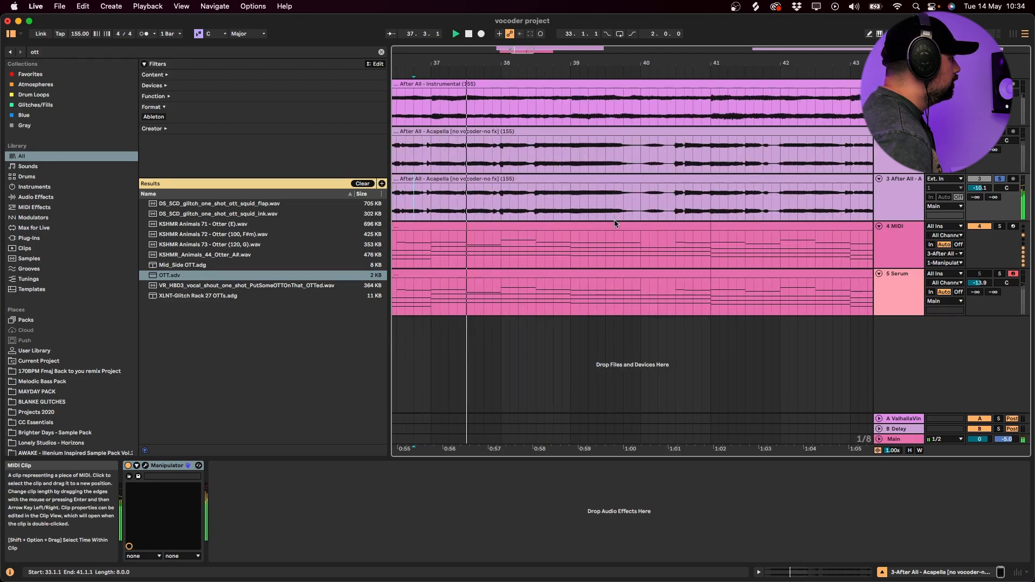
left_click_drag(634, 204, 667, 207)
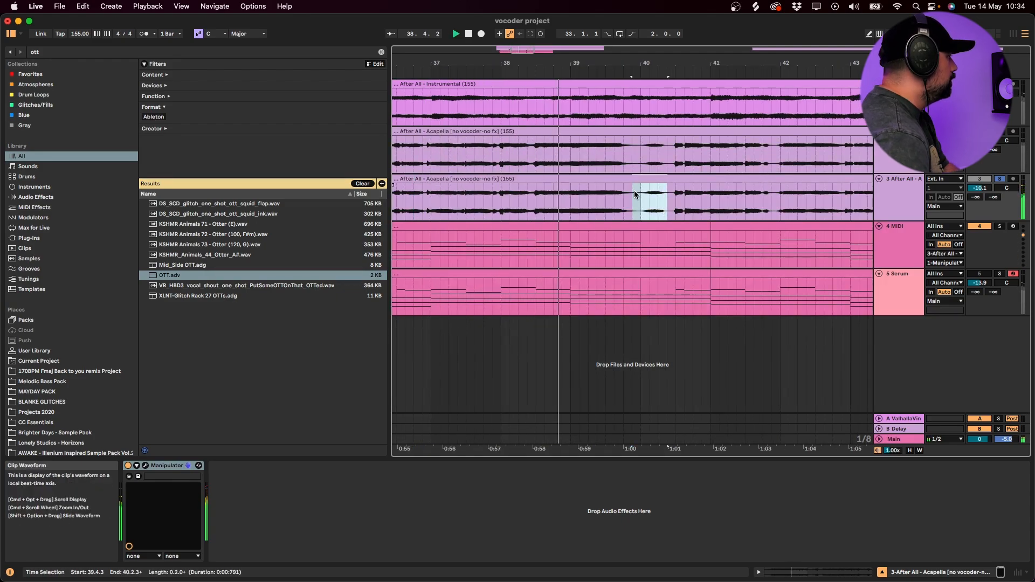
key("Delete")
scroll(670, 210, "right", 3)
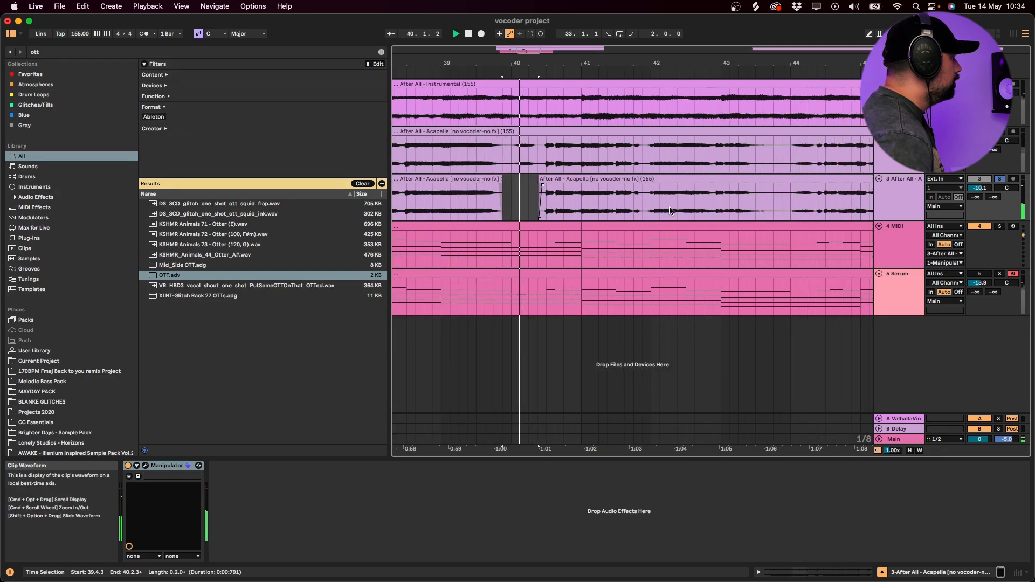
scroll(657, 210, "right", 2)
left_click_drag(674, 207, 694, 208)
key("Delete")
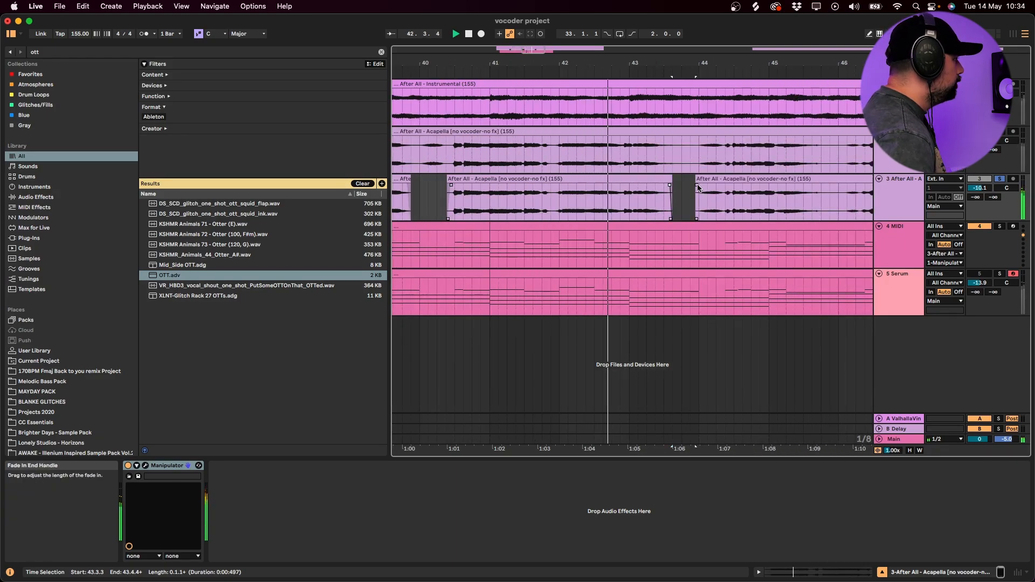
- Delete the 3 After All track's vocal passage from 45.4.1 to 46.1.3, and extend the gap to about 46.1.4
scroll(722, 210, "right", 3)
left_click_drag(690, 202, 717, 203)
key("Delete")
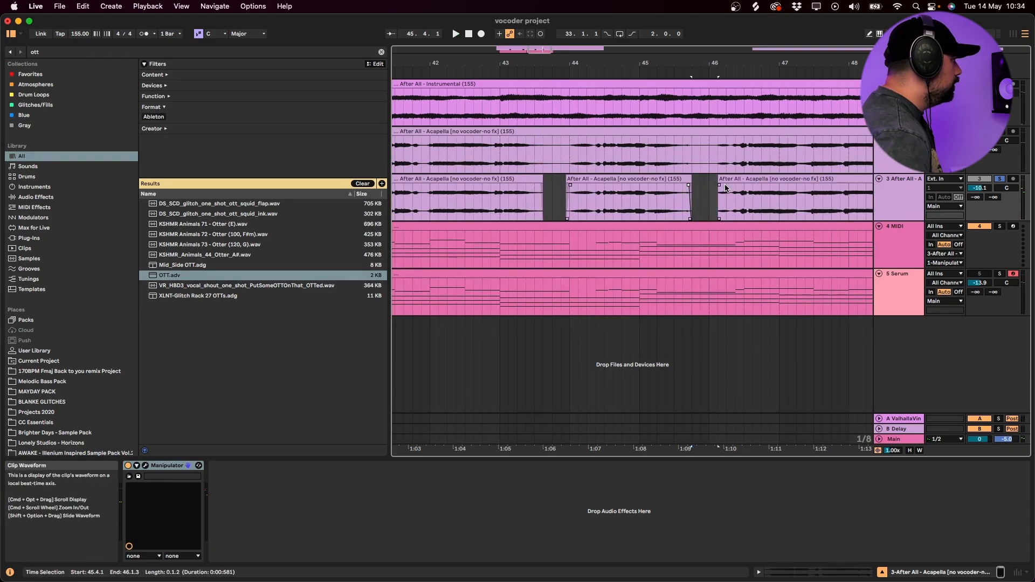
left_click(719, 207)
key("space")
key("space")
left_click_drag(708, 205, 726, 204)
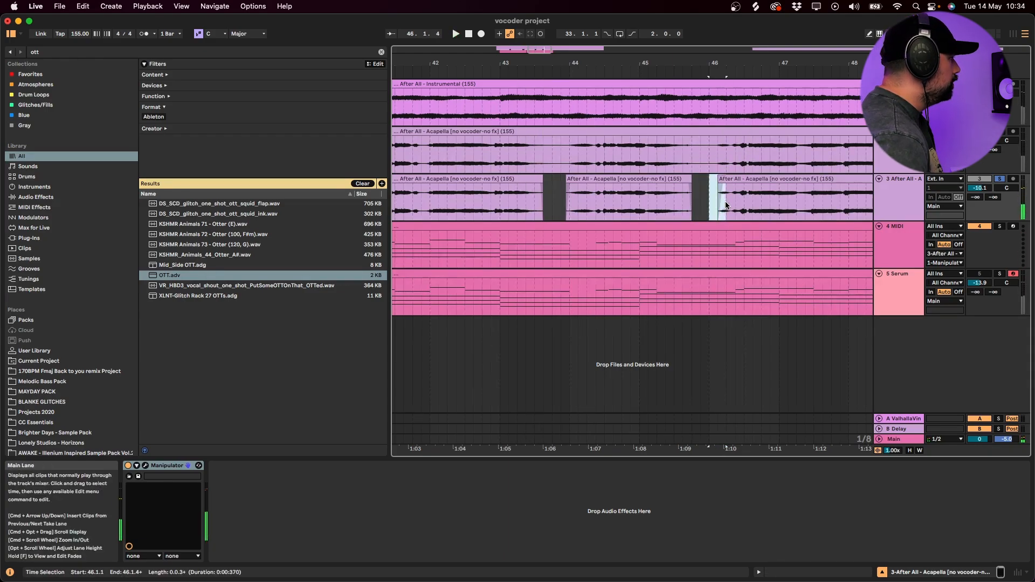
key("Delete")
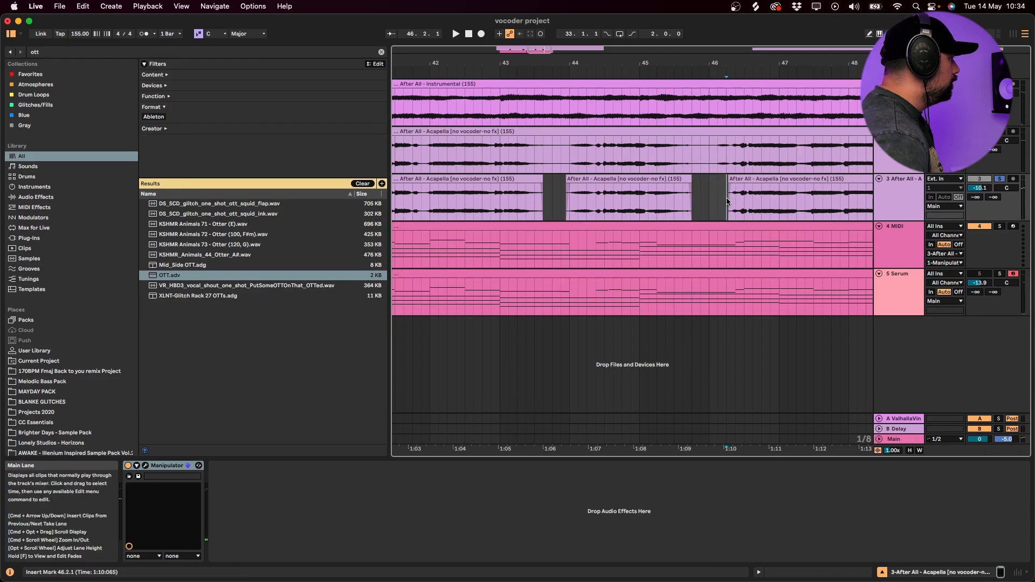
- Play the edited acapella from bar 46 and again from bar 33, checking the 3 After All track's solo
key("space")
left_click(498, 211)
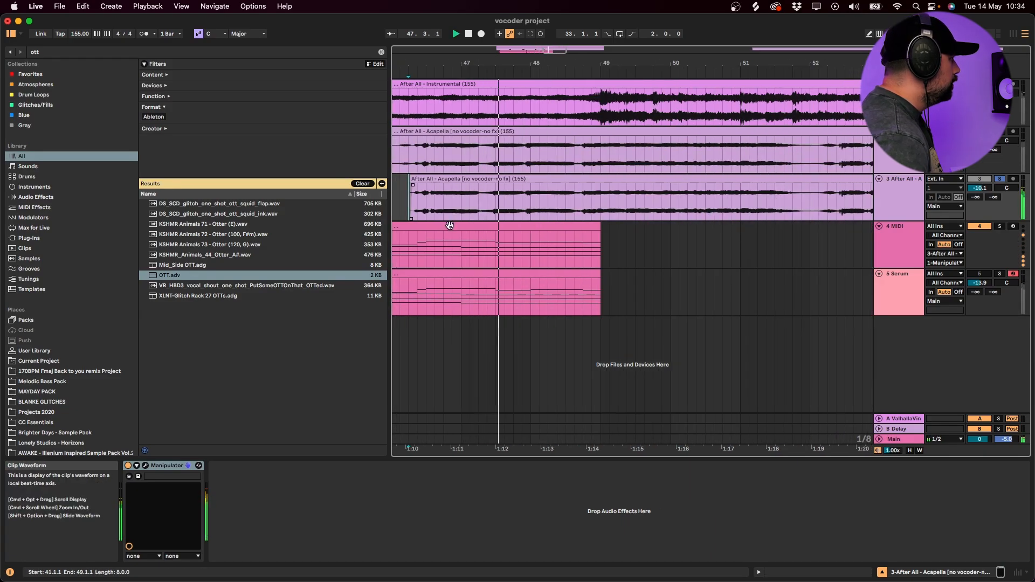
scroll(499, 212, "down", 8)
scroll(498, 214, "left", 4)
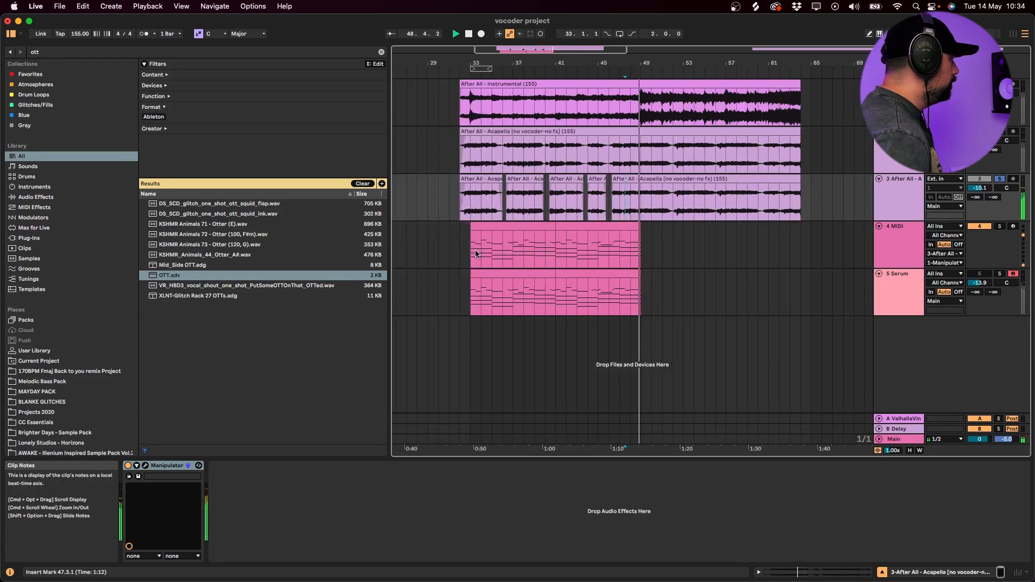
key("space")
left_click(498, 228)
key("space")
key("space")
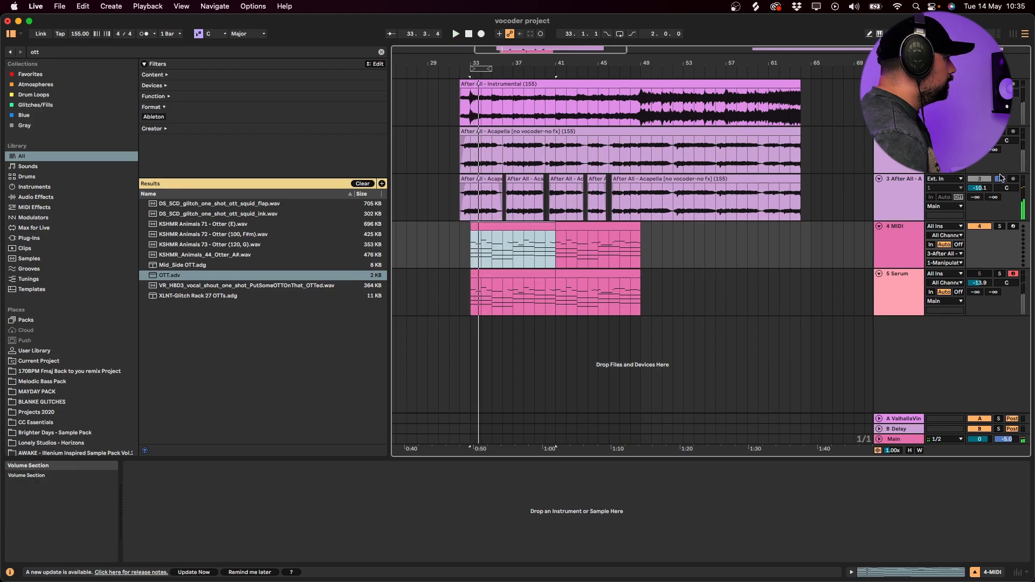
left_click(999, 179)
key("space")
left_click(912, 180)
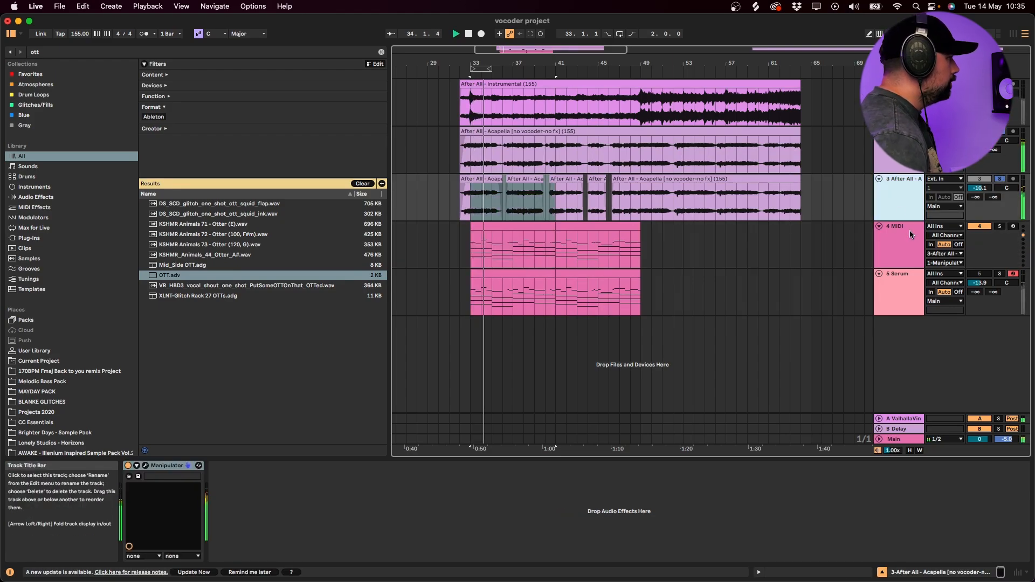
- Delete the Serum track, then duplicate the 3 After All and 4 MIDI tracks together
left_click(878, 226)
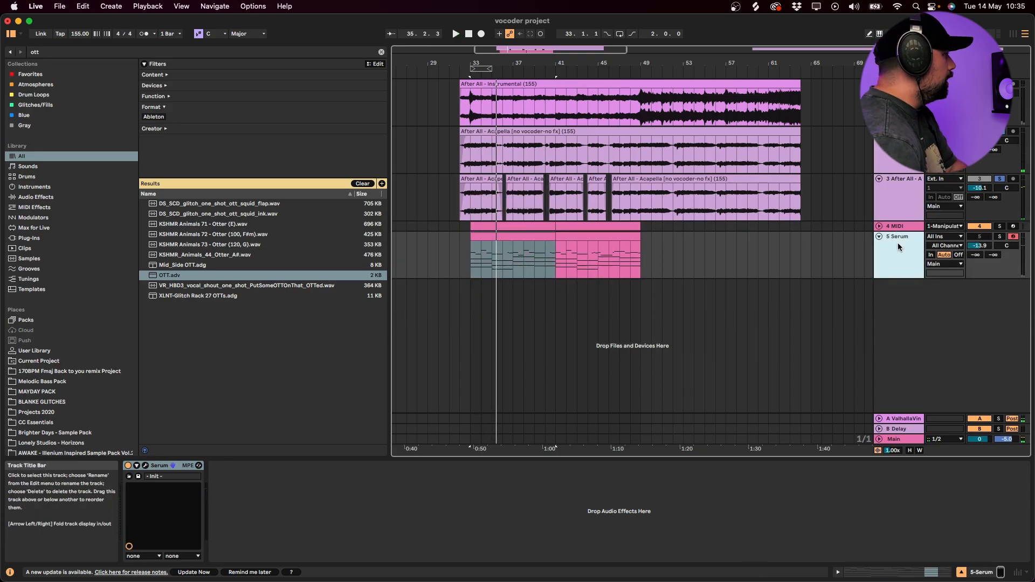
key("Delete")
left_click(878, 179)
left_click(901, 179)
left_click(899, 189, "shift")
key("super+d")
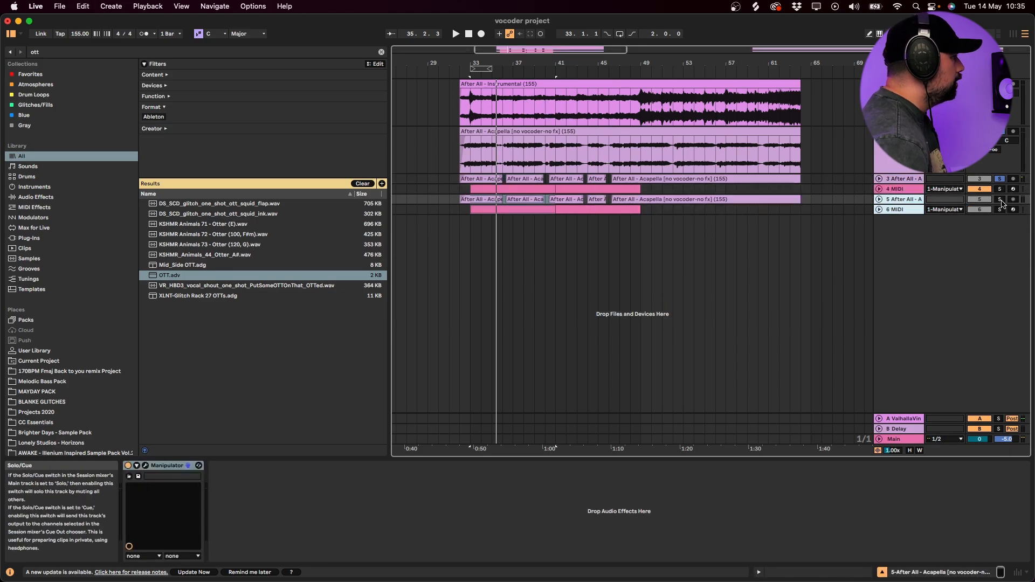
- Replace Manipulator on the duplicated 5 After All track with VocalSynth 2
left_click(878, 198)
left_click(155, 467)
key("Delete")
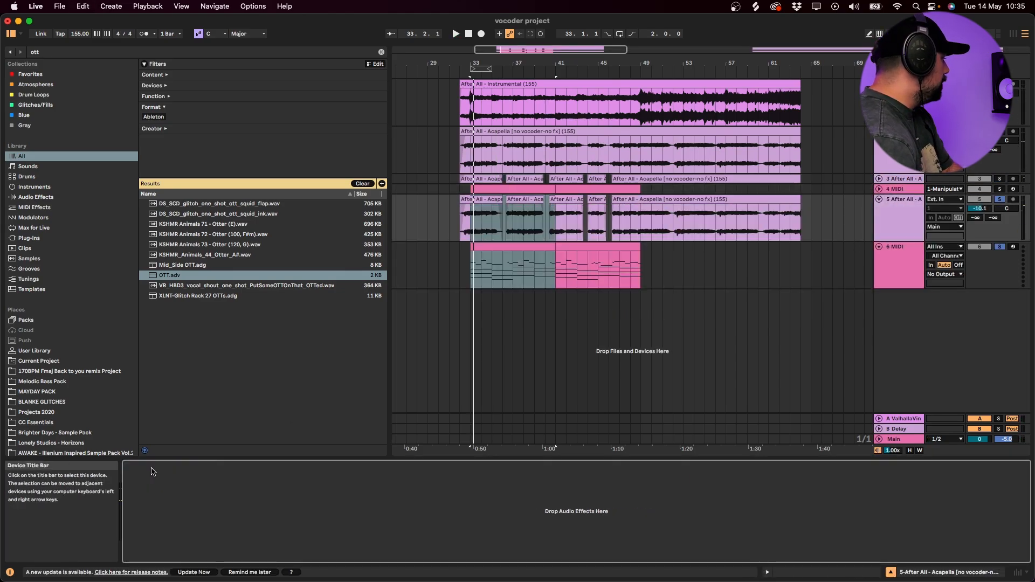
key("super+f")
type("vocalsynth")
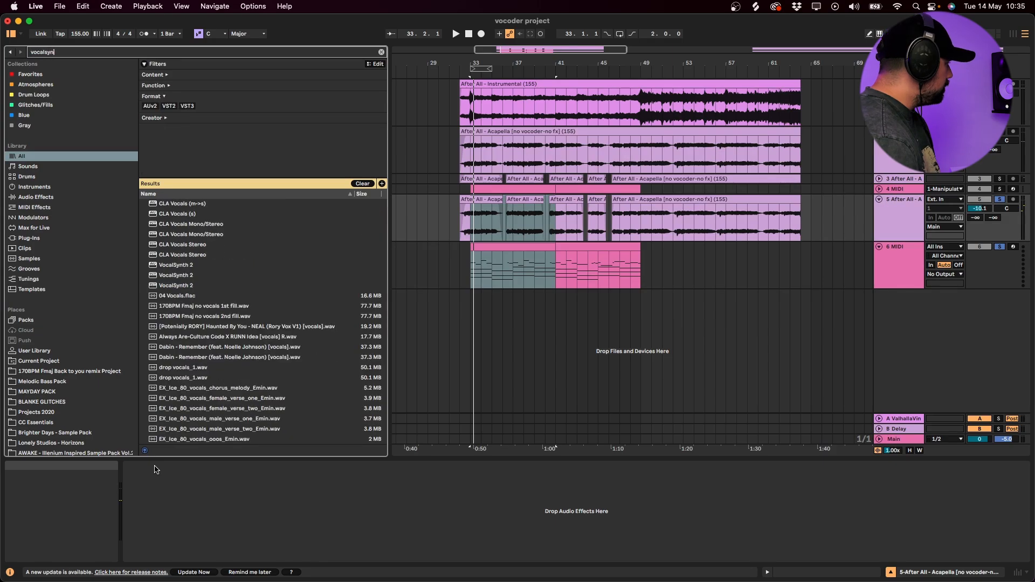
left_click(167, 213)
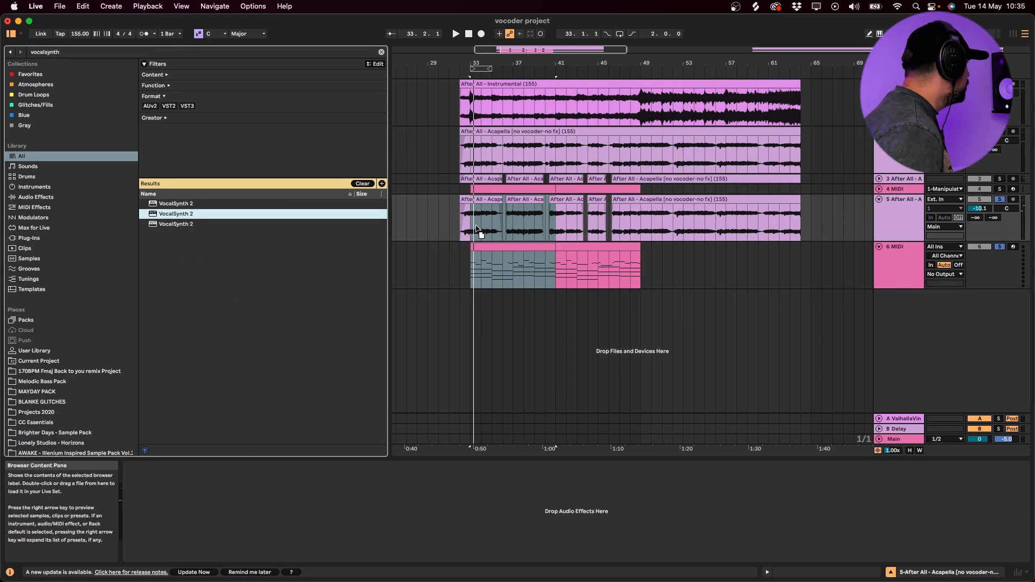
left_click_drag(476, 230, 475, 224)
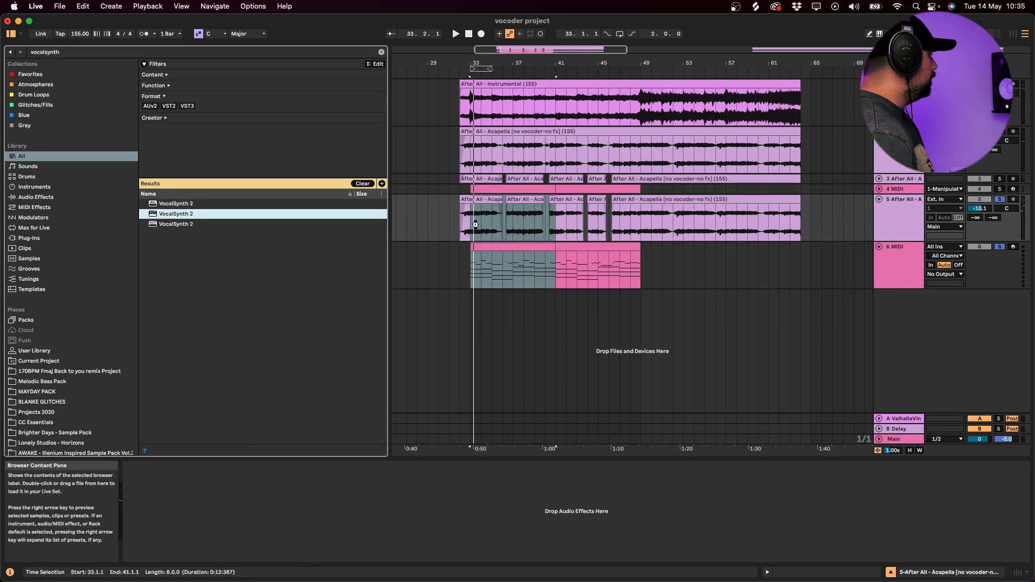
left_click_drag(475, 225, 475, 224)
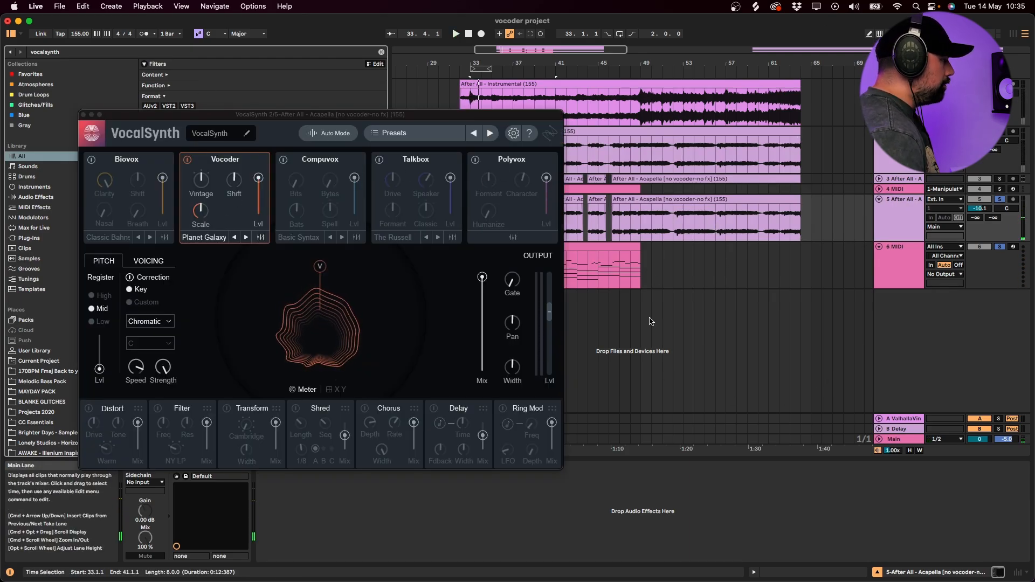
- Switch VocalSynth to MIDI mode and route the 6 MIDI track's output to VocalSynth on the 5 After All track
left_click(322, 134)
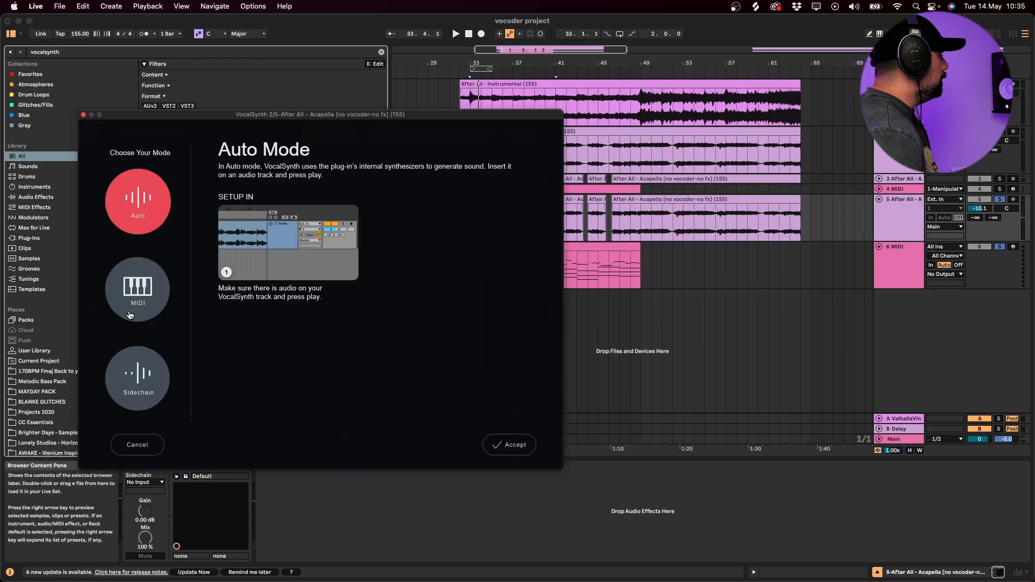
left_click(129, 315)
left_click(509, 445)
left_click(951, 283)
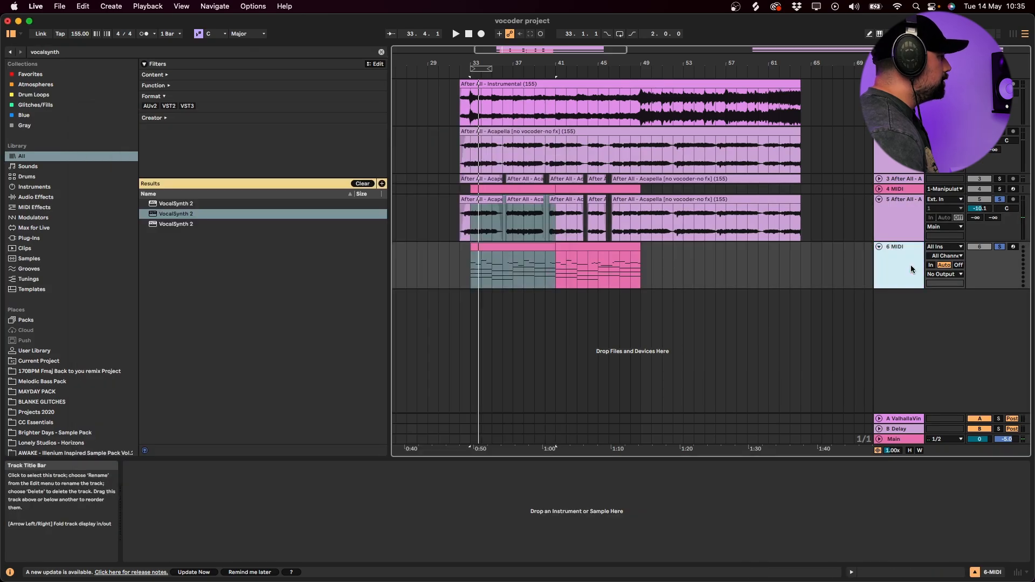
left_click(951, 275)
left_click(953, 313)
- Play the VocalSynth layer and set the 5 After All track's volume to -4.5 dB
key("space")
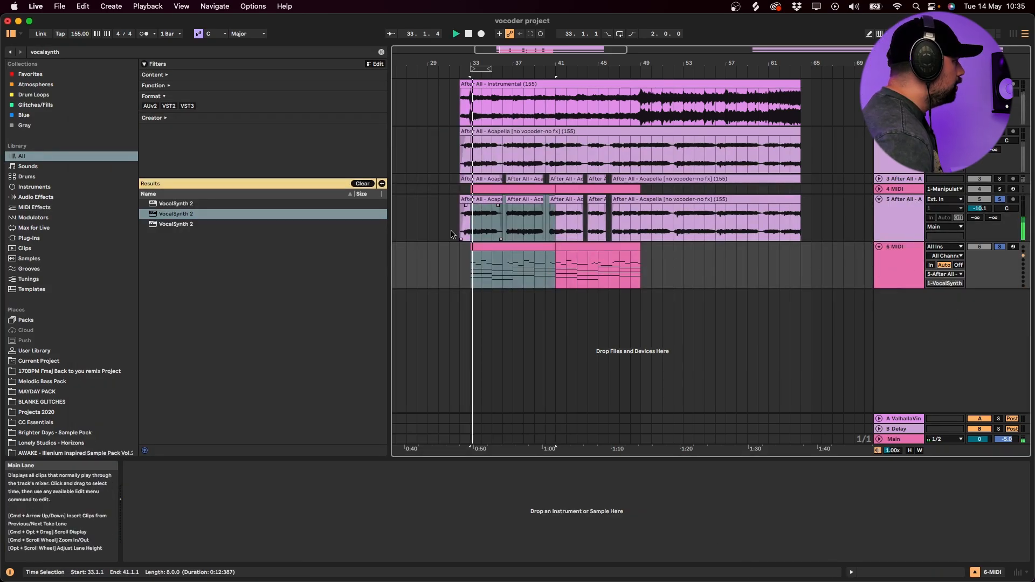
left_click(899, 219)
left_click_drag(988, 211, 988, 197)
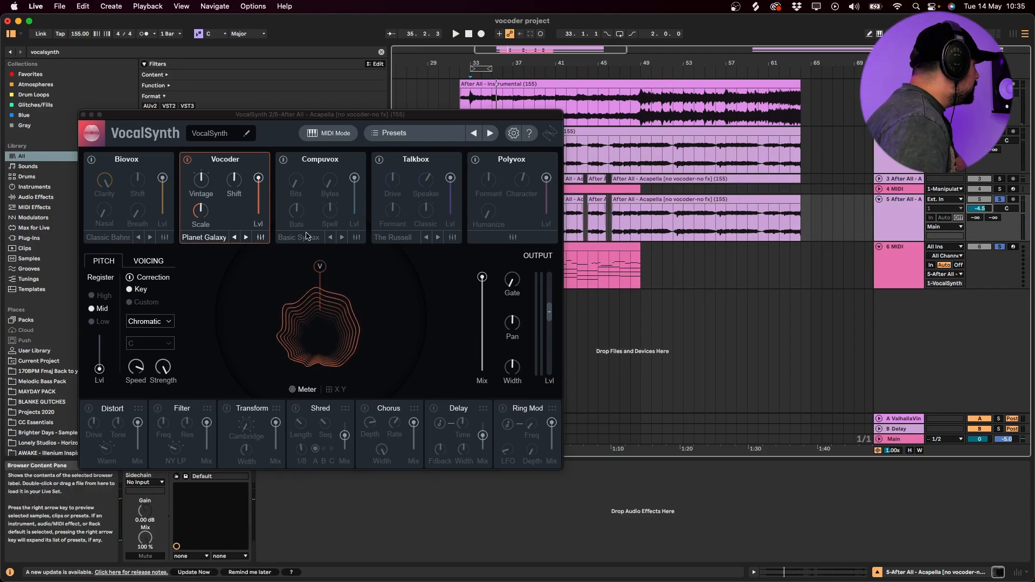
- Turn off VocalSynth's Vocoder module and audition the Compuvox and Biovox modules instead
left_click(188, 161)
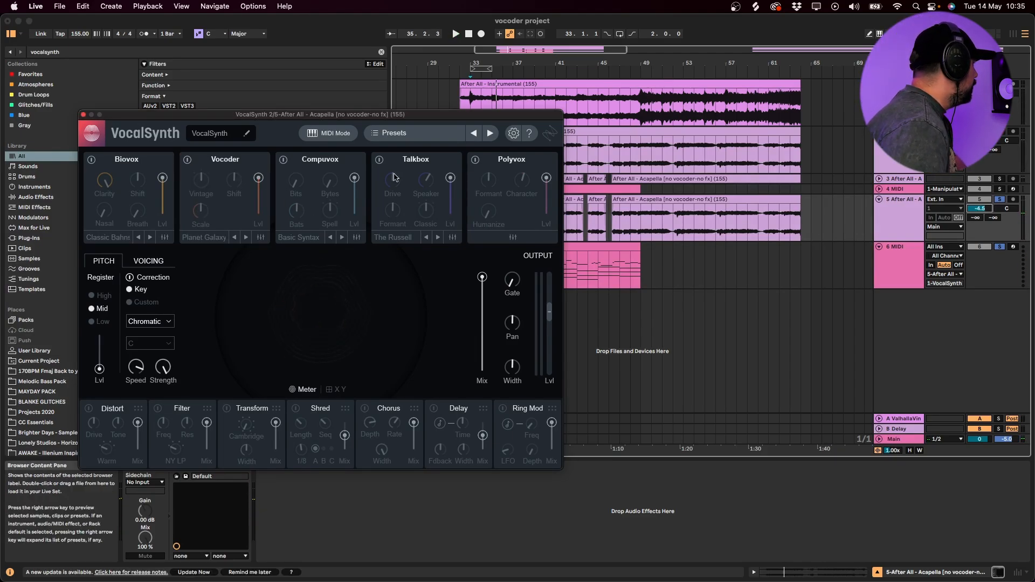
left_click(283, 160)
key("space")
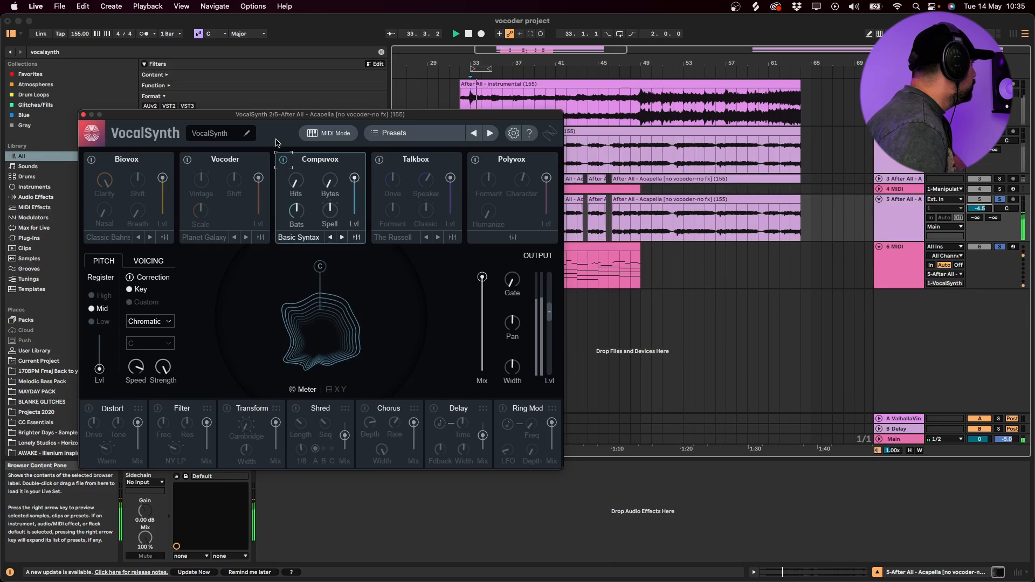
left_click(90, 160)
key("space")
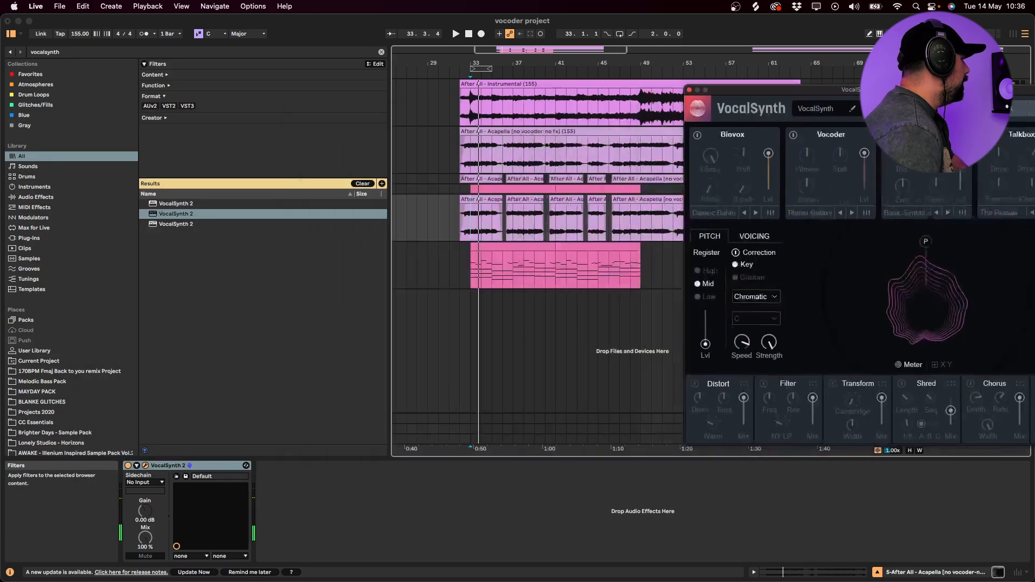
- Transpose the melody notes of the 6 MIDI track's first clip at bars 33 to 41 down an octave and play it
left_click(690, 88)
left_click(524, 254)
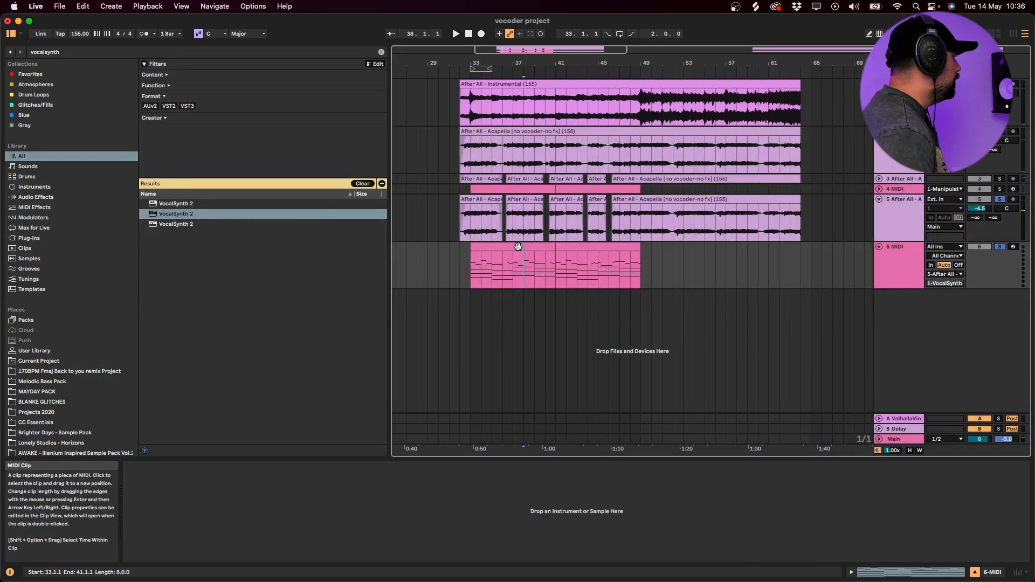
double_click(518, 247)
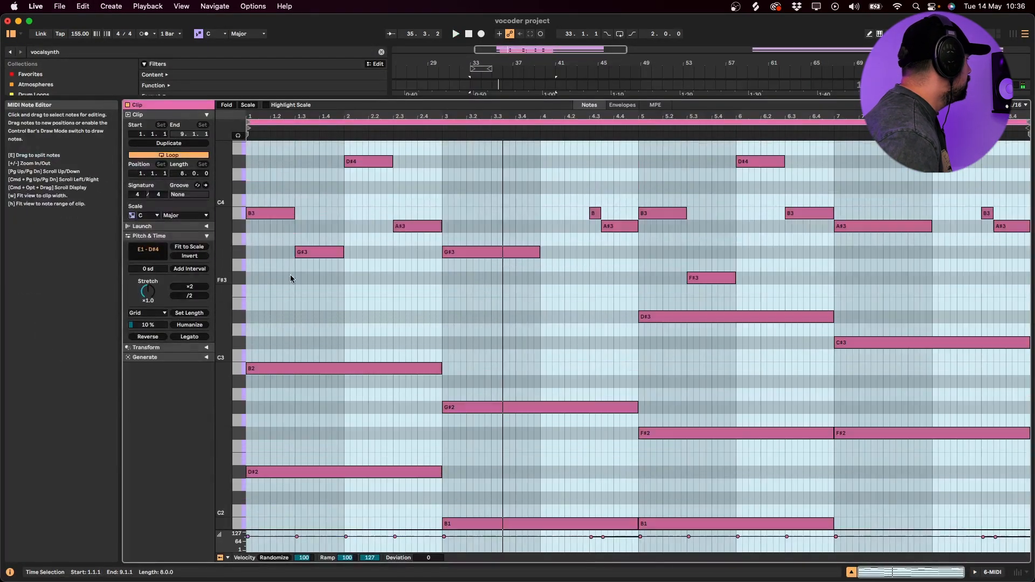
scroll(291, 279, "up", 2)
left_click_drag(266, 332, 997, 150)
key("shift+Down")
key("space")
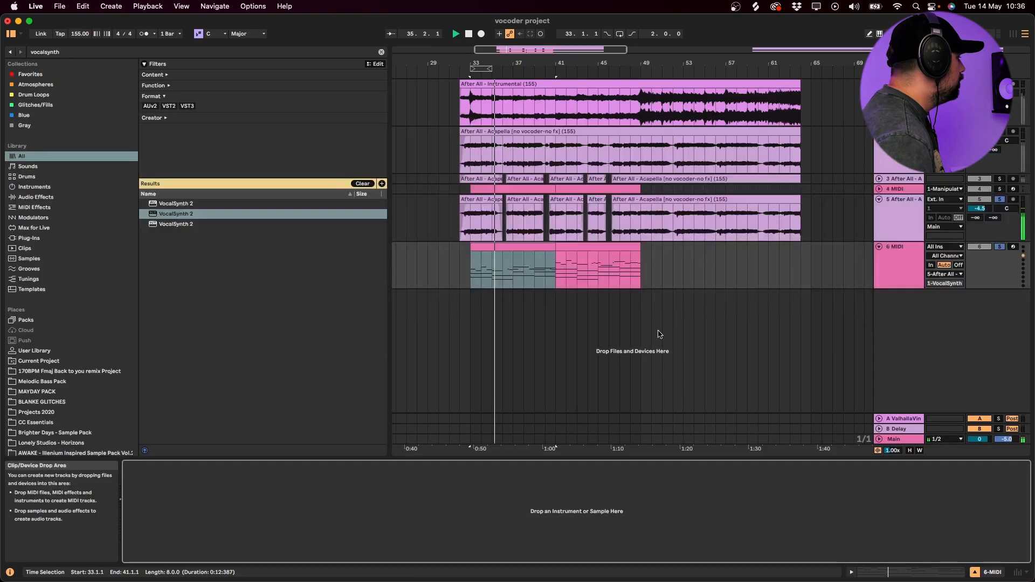
- Try duplicating the 6 MIDI track's first clip over the second clip at bar 41
left_click(524, 247)
key("super+d")
left_click(520, 246)
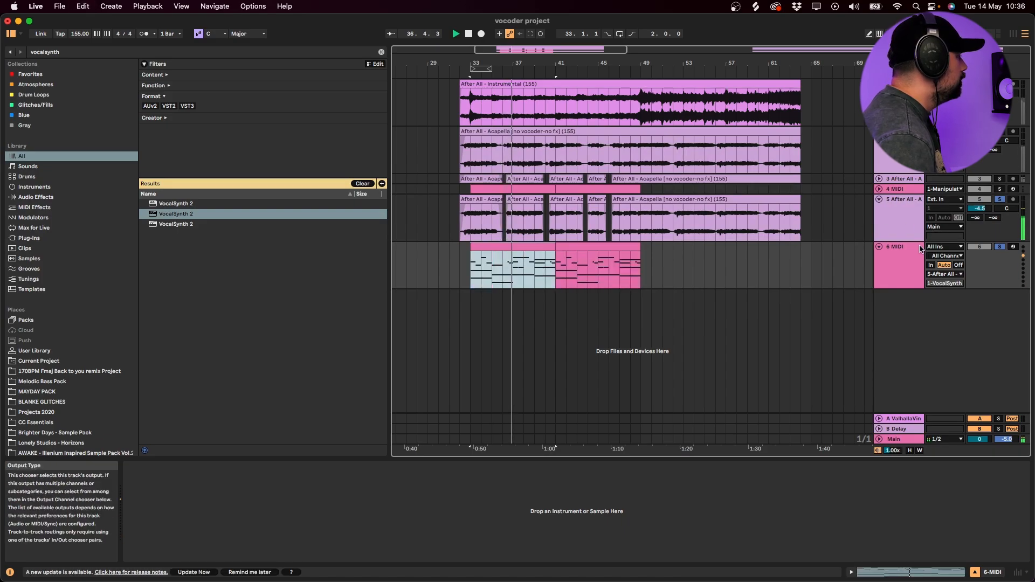
- Open the 6 MIDI track's first clip and play its notes from the clip's bar 5
double_click(538, 250)
double_click(689, 318)
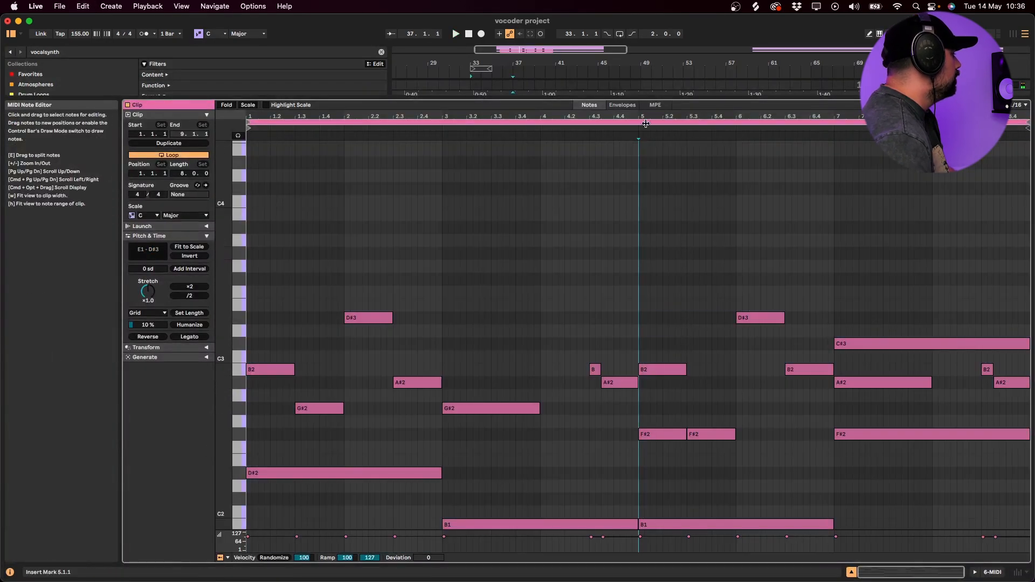
left_click(625, 135)
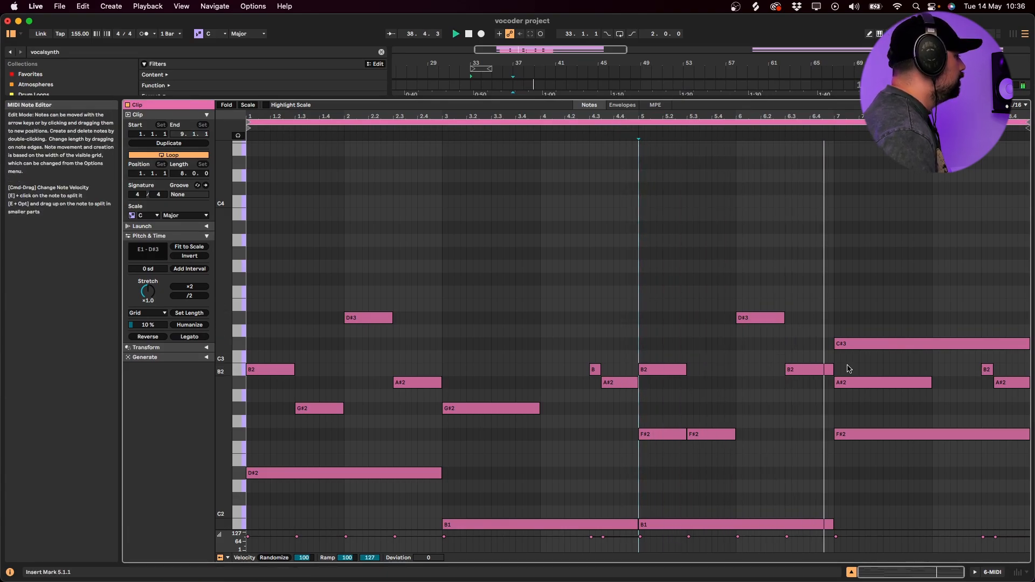
scroll(824, 365, "down", 3)
key("shift+Tab")
key("space")
- Duplicate the first MIDI clip once more and undo the duplication
left_click(522, 249)
key("super+d")
key("super+z")
- Transpose the melody notes of the 6 MIDI track's second clip at bars 41 to 49 down an octave and play it
left_click(582, 249)
left_click(553, 236)
double_click(582, 257)
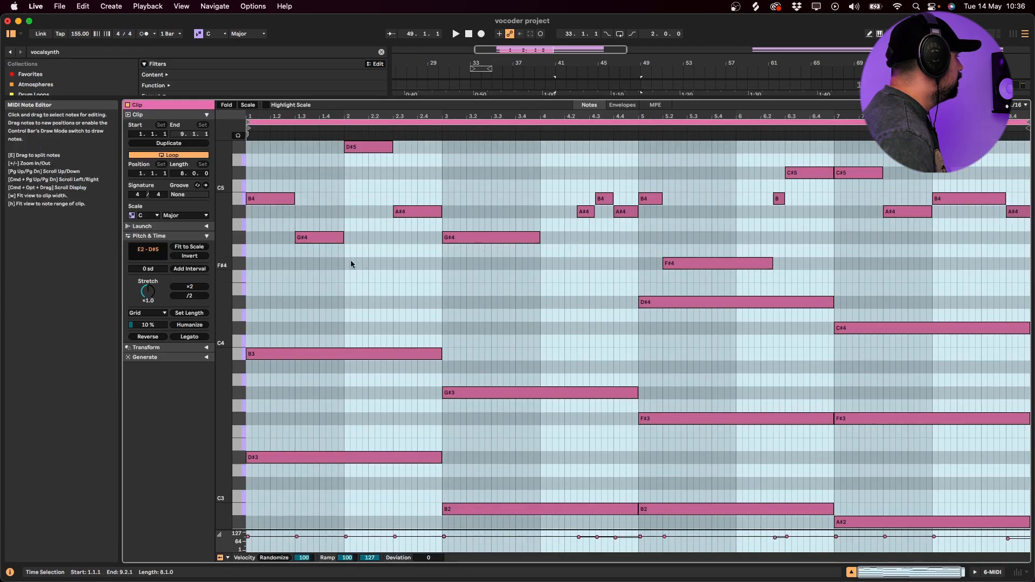
left_click_drag(257, 259, 1024, 141)
key("shift+Down")
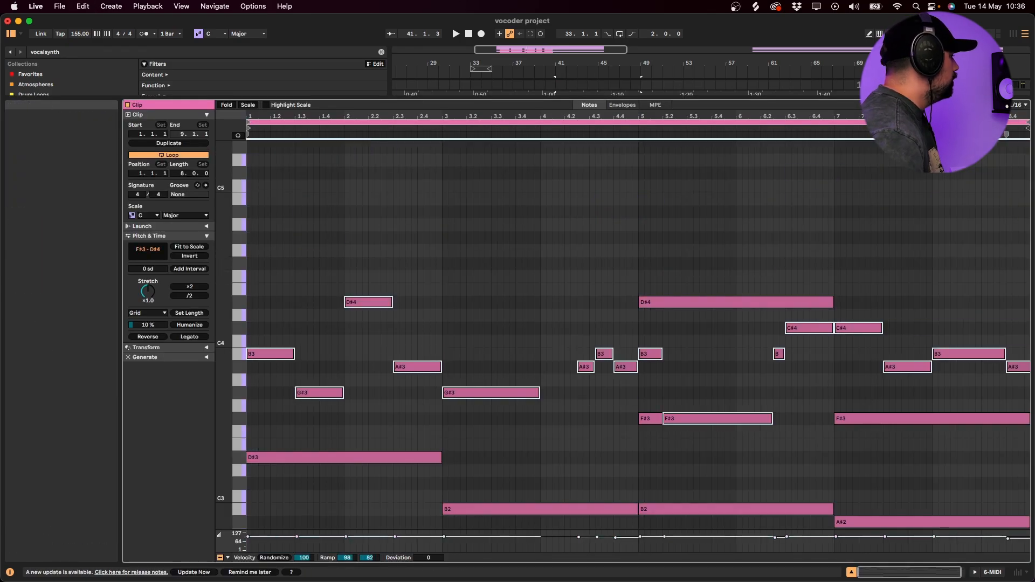
key("space")
left_click(699, 251)
key("shift+Tab")
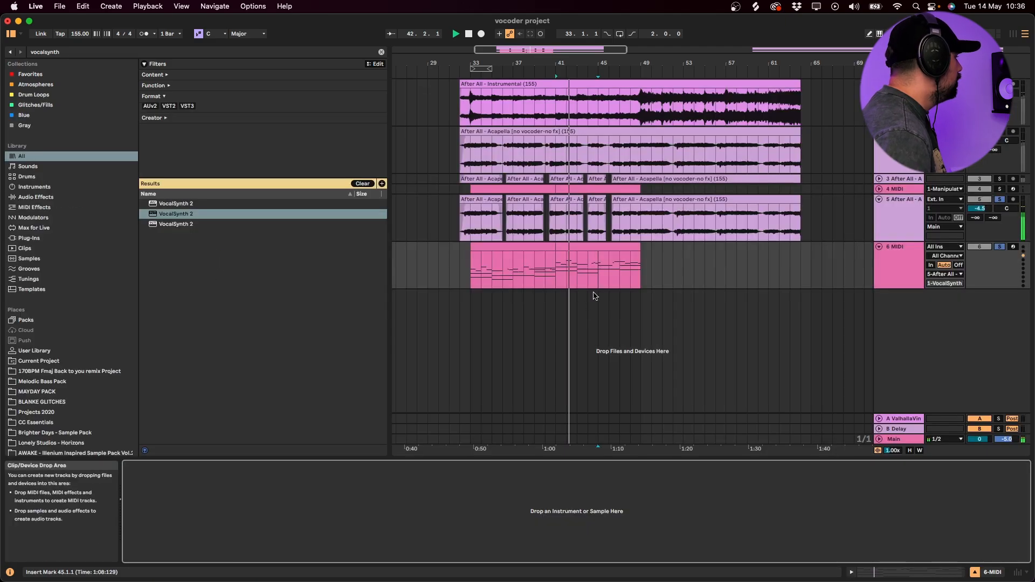
- Play the second MIDI clip and compare it with the first one
left_click(605, 247)
key("space")
key("space")
left_click(534, 248)
key("space")
- Lower the second MIDI clip's notes into the same range as the first clip and play it
double_click(598, 246)
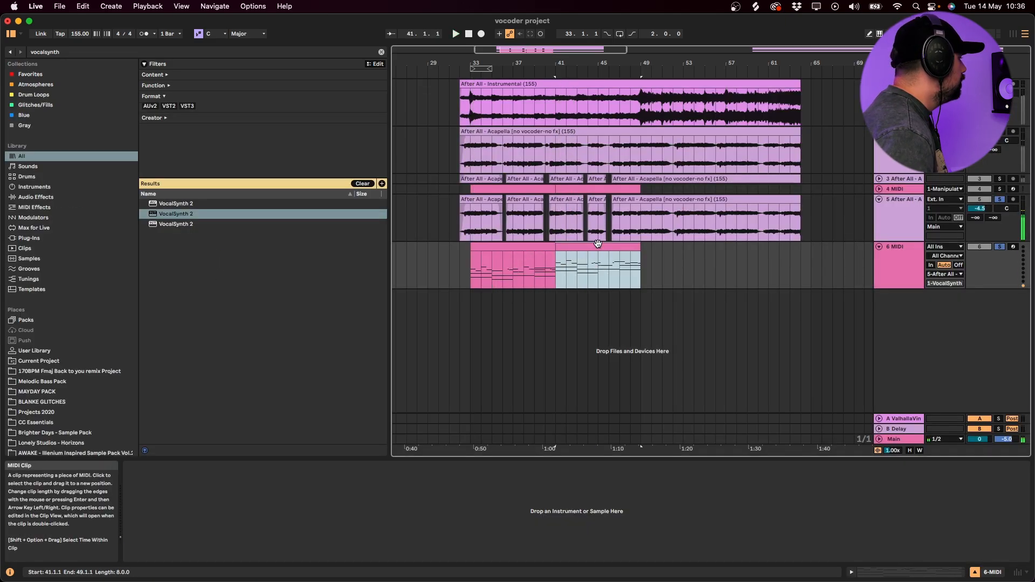
scroll(599, 246, "down", 3)
key("space")
key("shift+Tab")
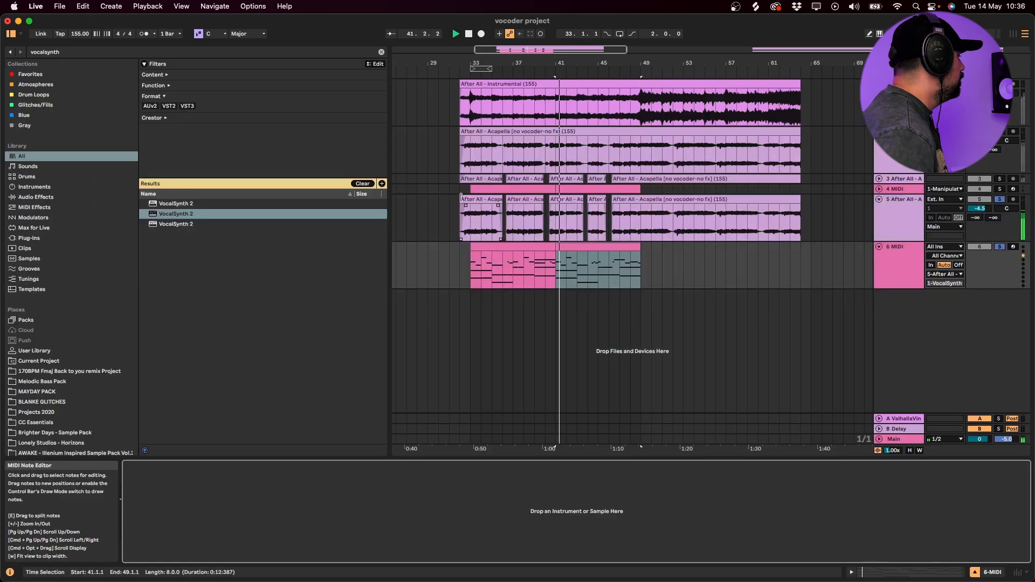
- Bring up VocalSynth 2 and step through its presets while playing from bar 33, choosing On The Drive
left_click(523, 247)
left_click(469, 235)
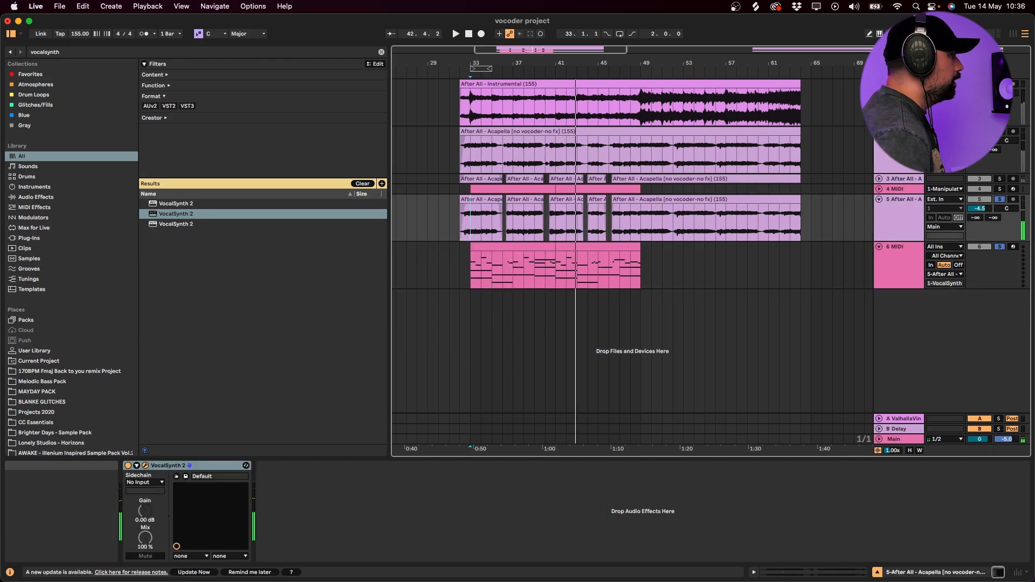
left_click_drag(1034, 178, 500, 151)
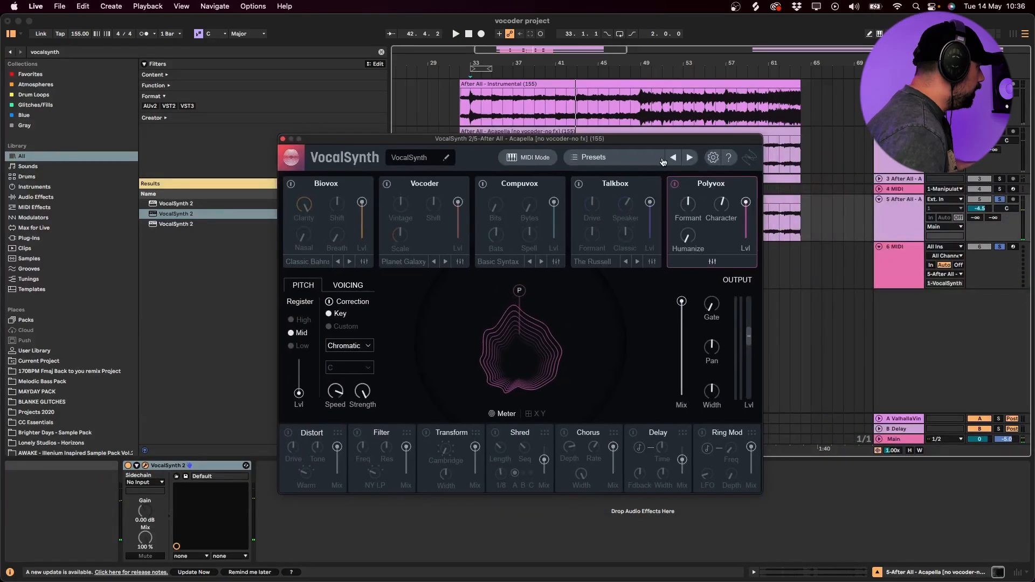
left_click(688, 158)
key("space")
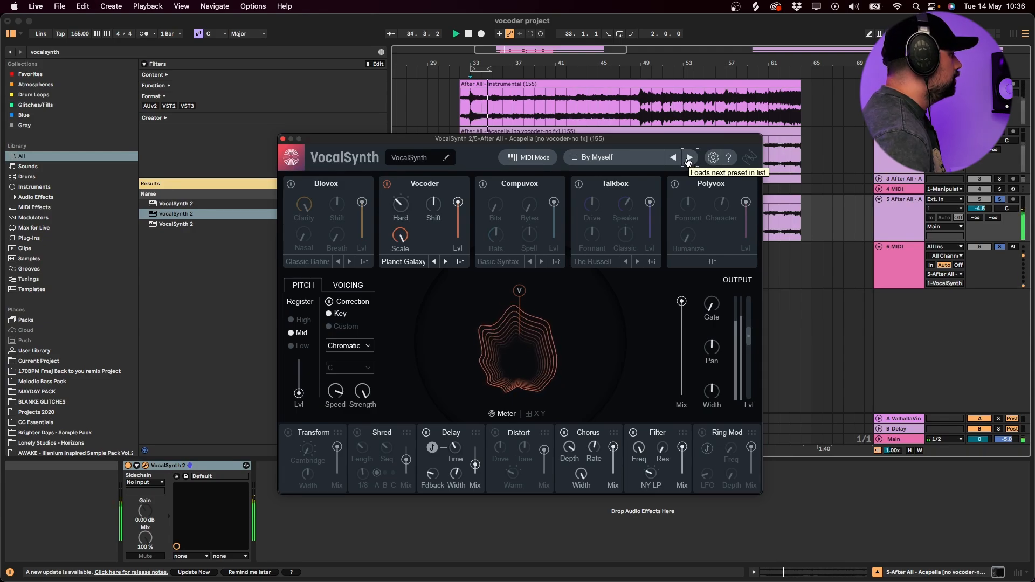
left_click(686, 158)
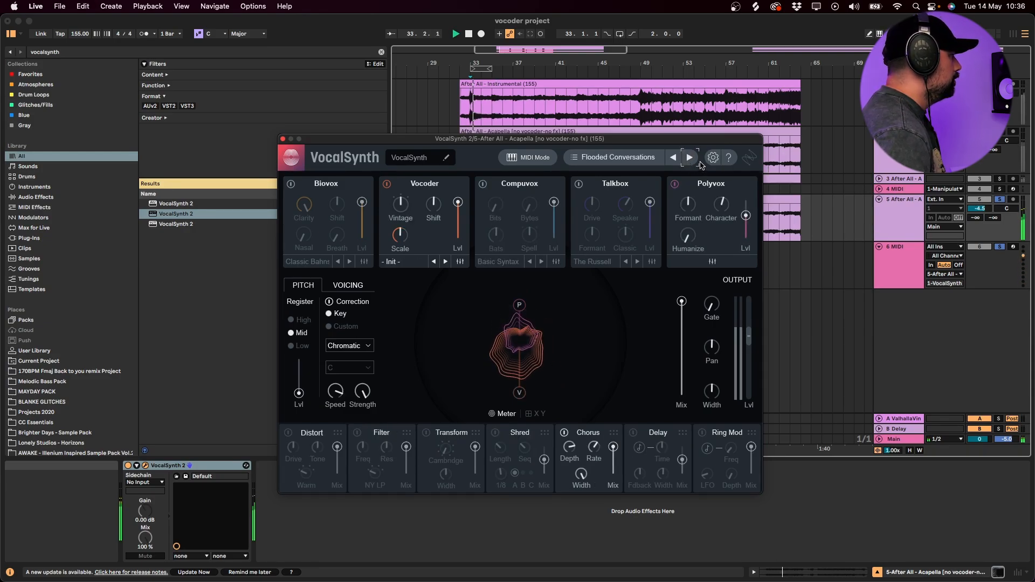
left_click(688, 156)
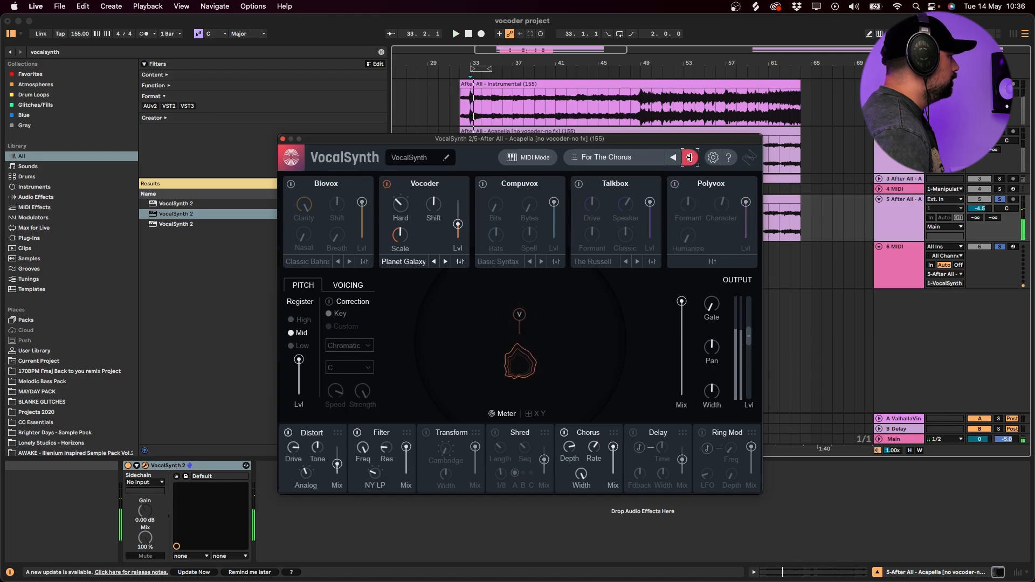
left_click(689, 157)
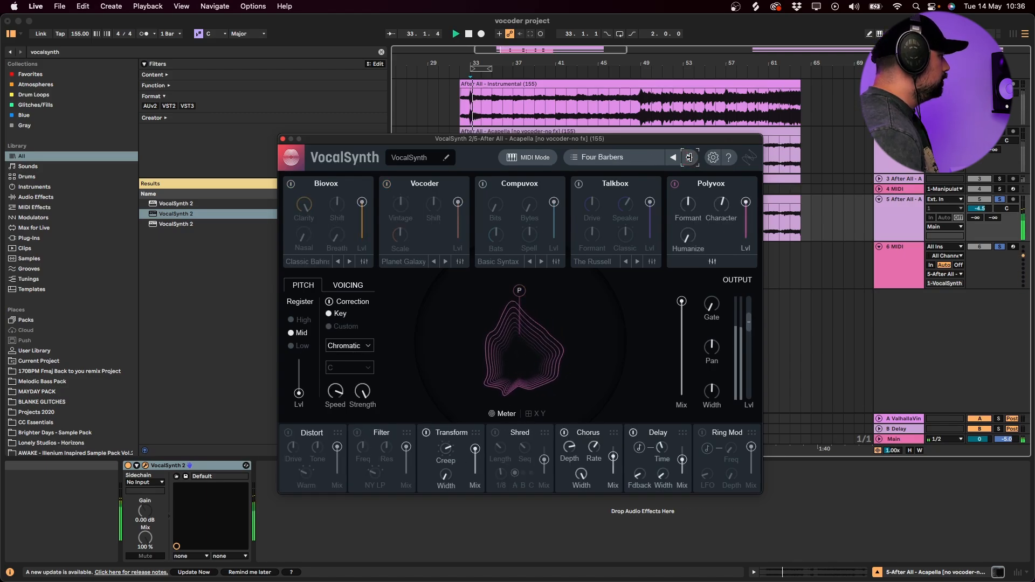
left_click(689, 157)
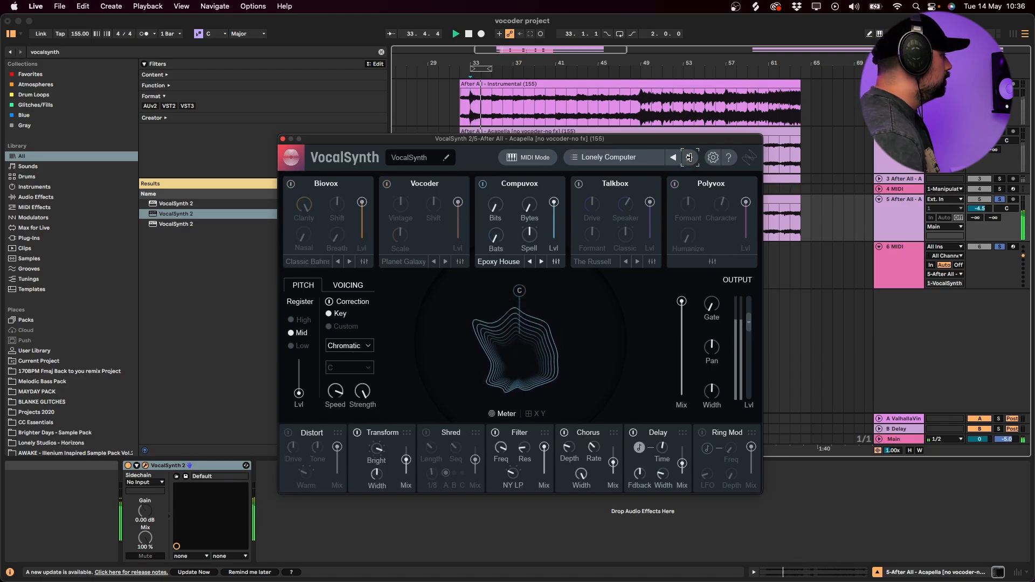
left_click(689, 157)
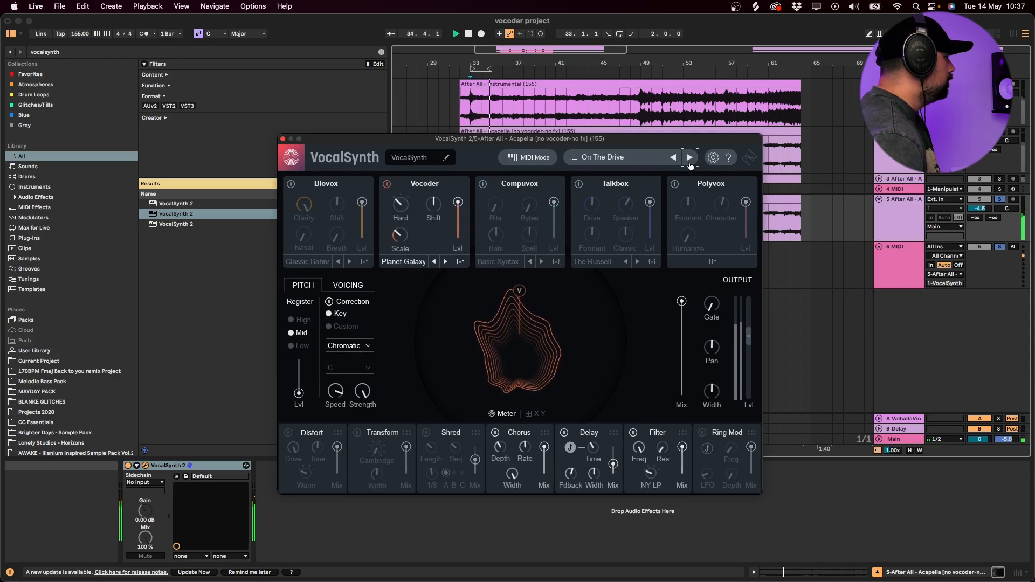
- Widen VocalSynth's output on the 5 After All track and compare the layer in solo with the 3 After All track
left_click(905, 180)
left_click(901, 199)
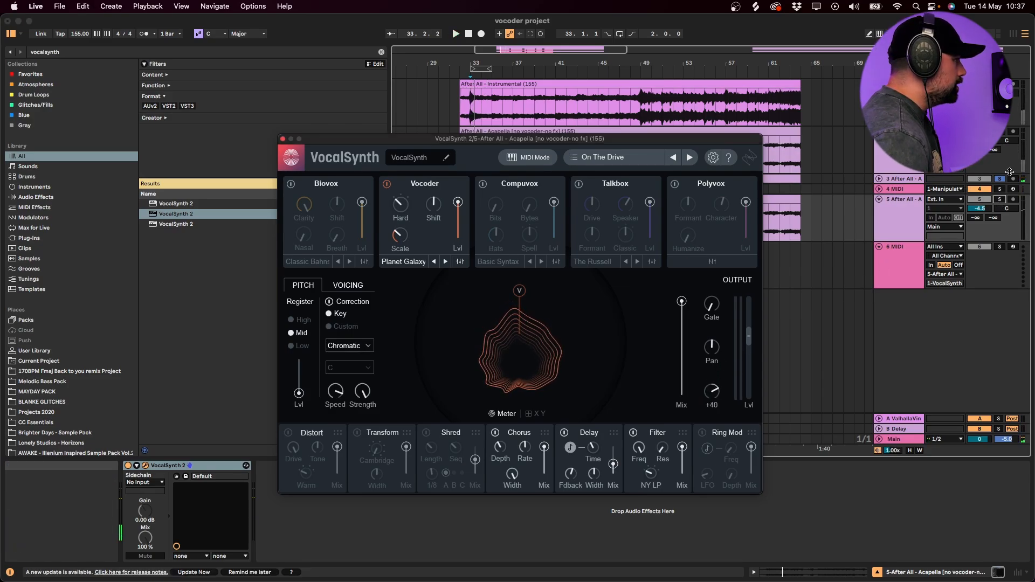
key("space")
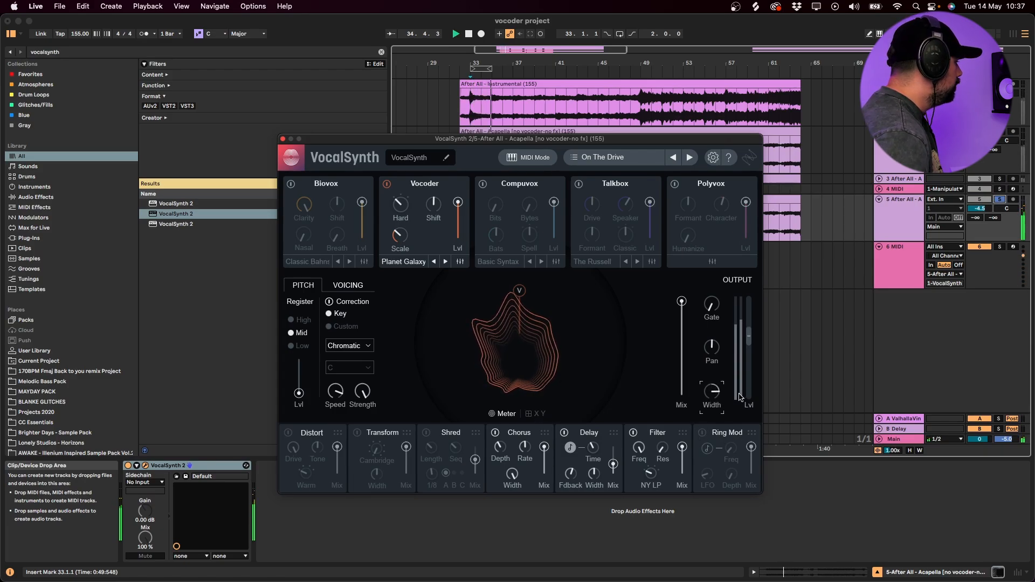
- Switch off VocalSynth's Delay effect on the 5 After All track and close the plug-in window
left_click(564, 433)
mouse_move(683, 335)
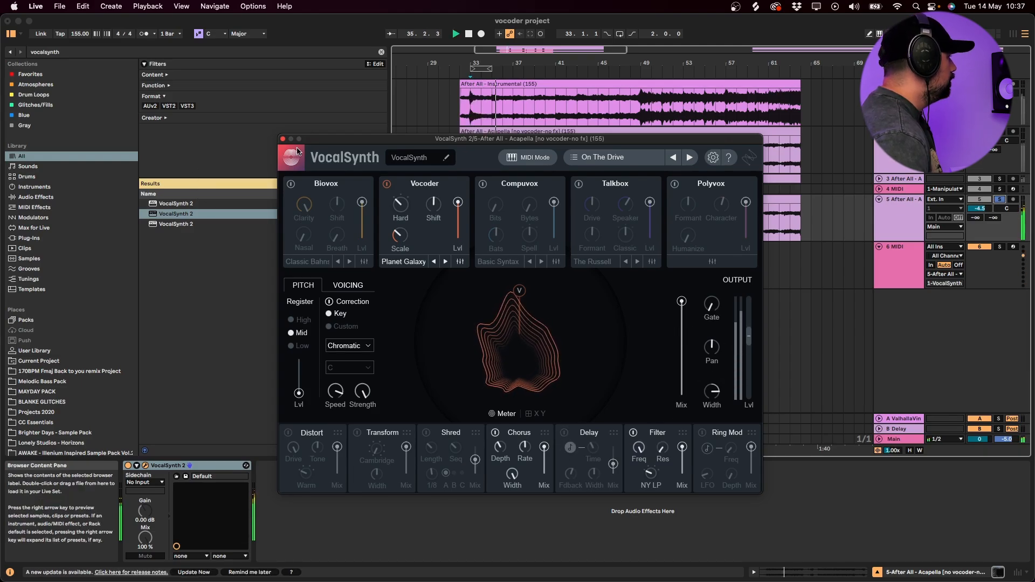
left_click(283, 140)
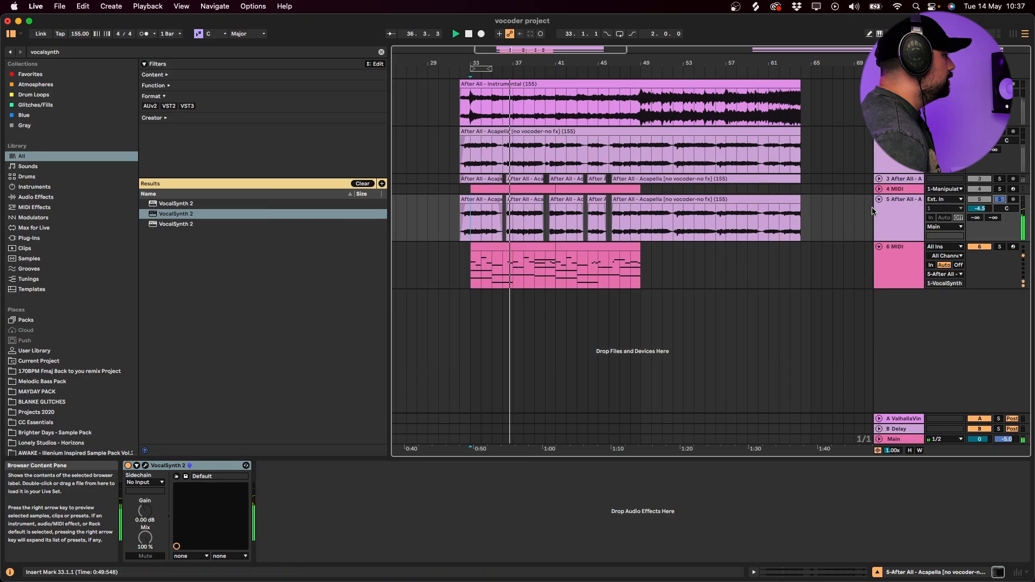
- Lower the 5 After All track to about -9.1 dB while playing it soloed together with the 3 After All track
left_click(904, 179)
key("space")
left_click(916, 200)
left_click(1001, 200)
left_click(1000, 200)
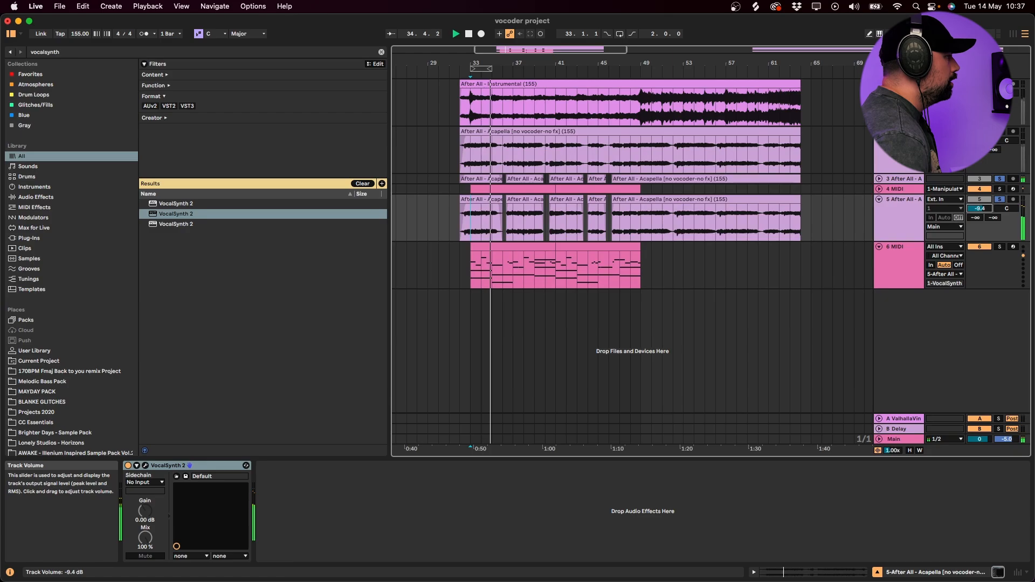
key("space")
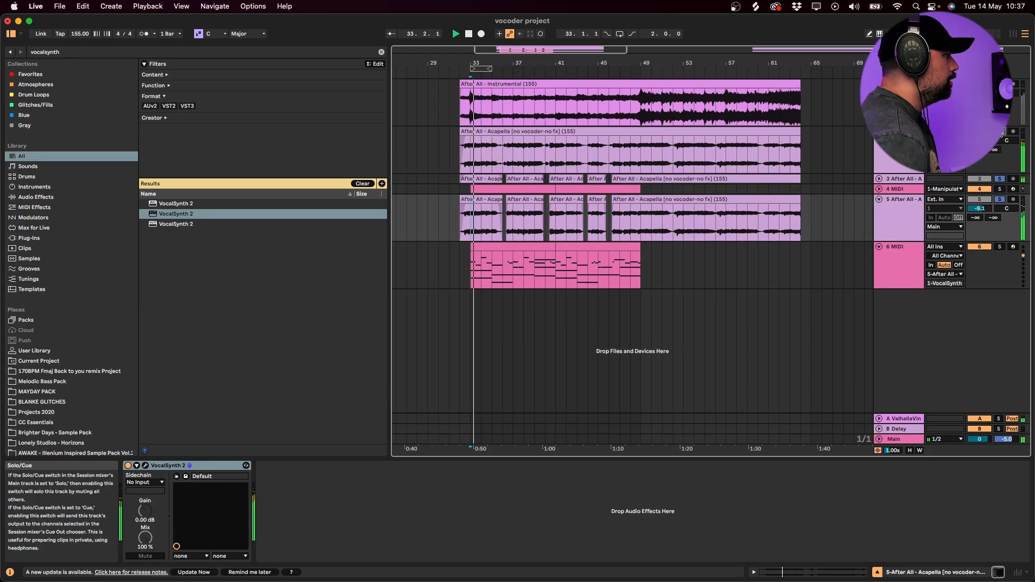
left_click(879, 200, "alt")
left_click(903, 105)
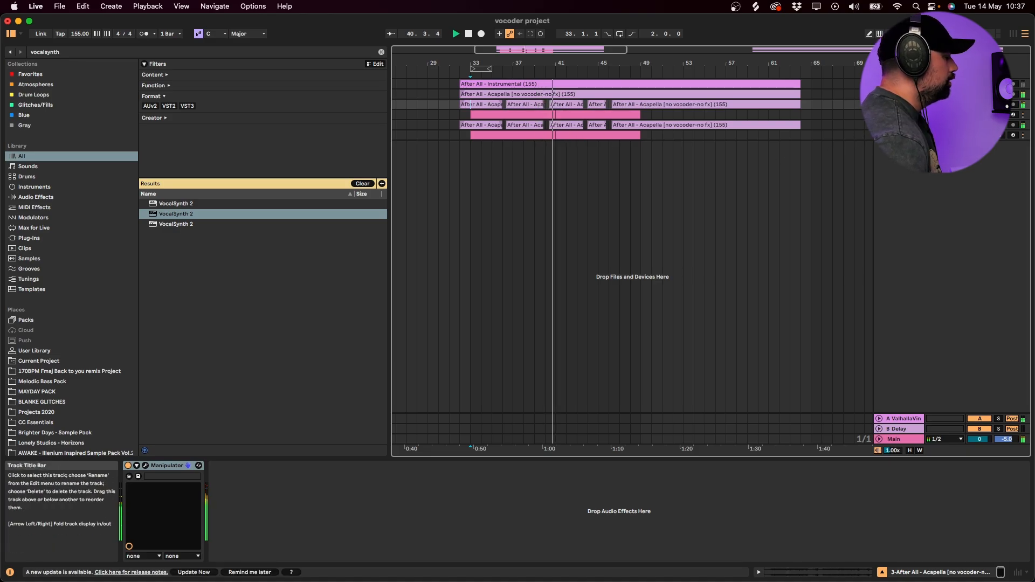
- Duplicate the 5 After All acapella track together with its 6 MIDI track
left_click(898, 125)
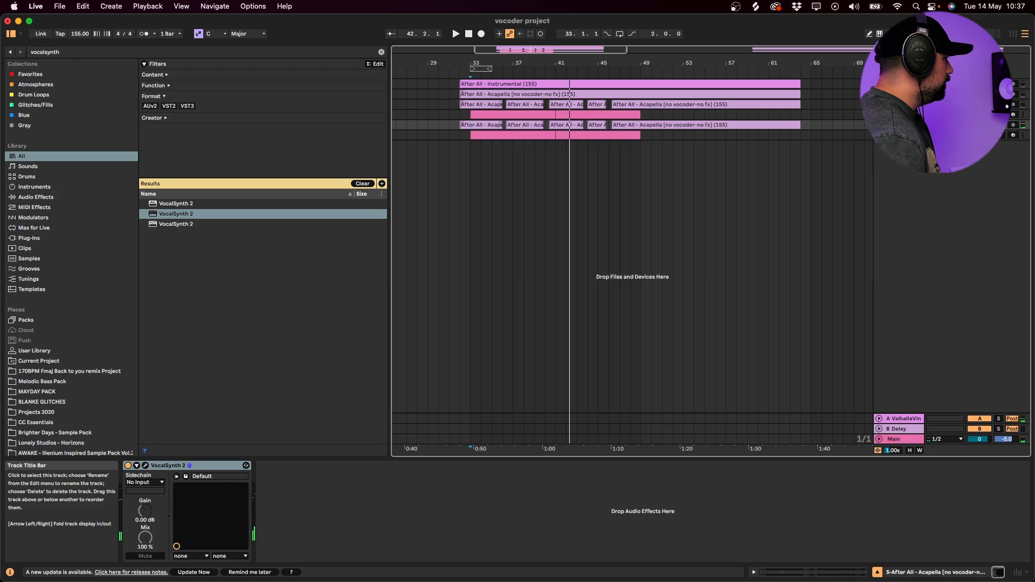
left_click(1004, 135)
key("super+d")
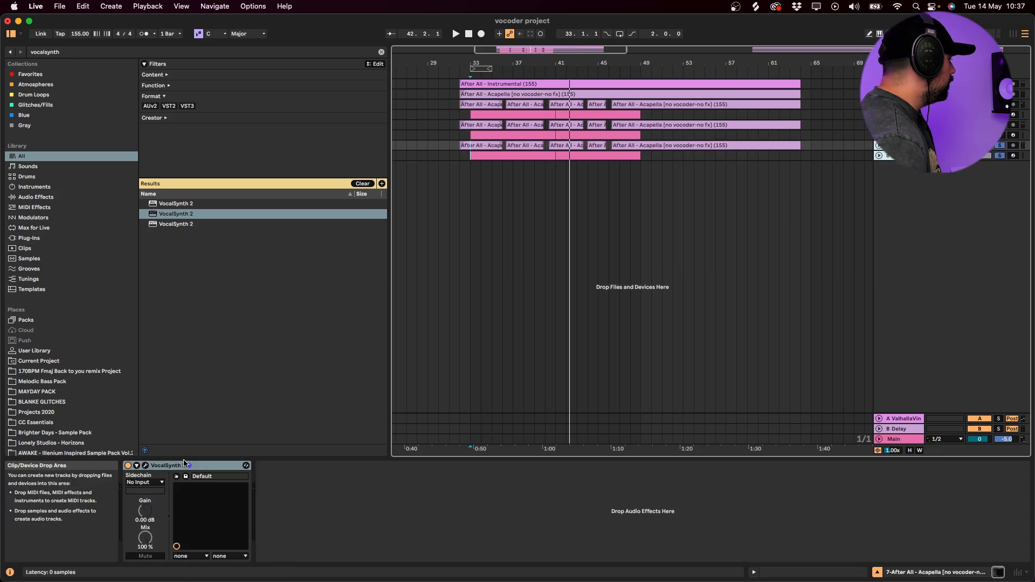
- Replace VocalSynth 2 with MORPH SC on the duplicated acapella track and close its window
left_click(170, 467)
key("super+f")
type("morph")
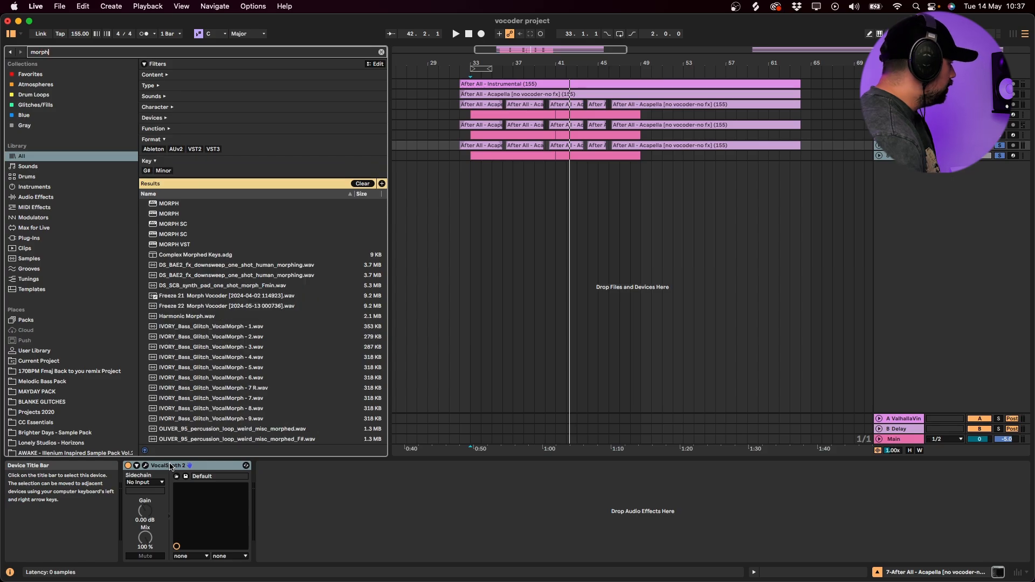
left_click_drag(156, 234, 252, 488)
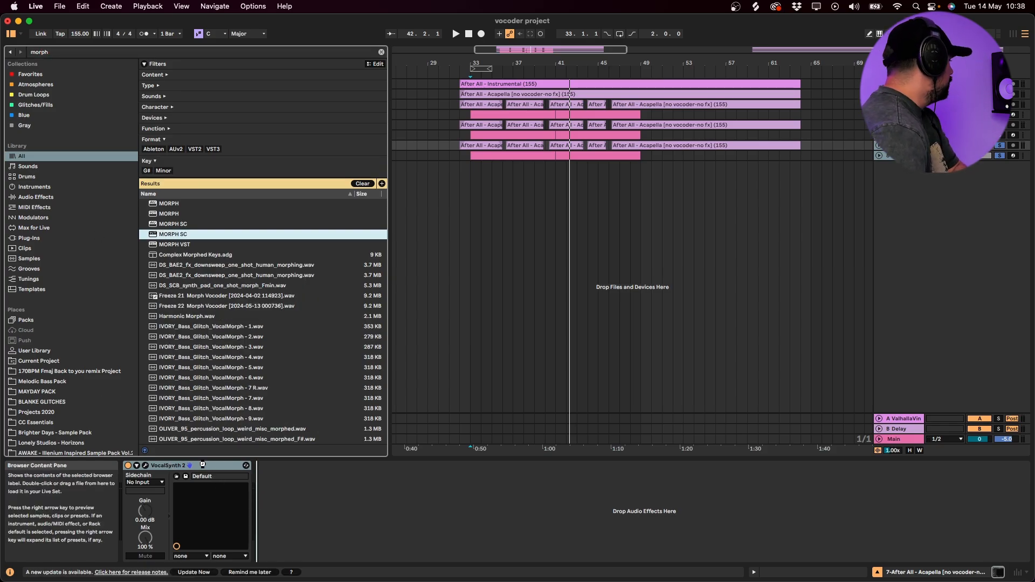
left_click(204, 465)
key("Delete")
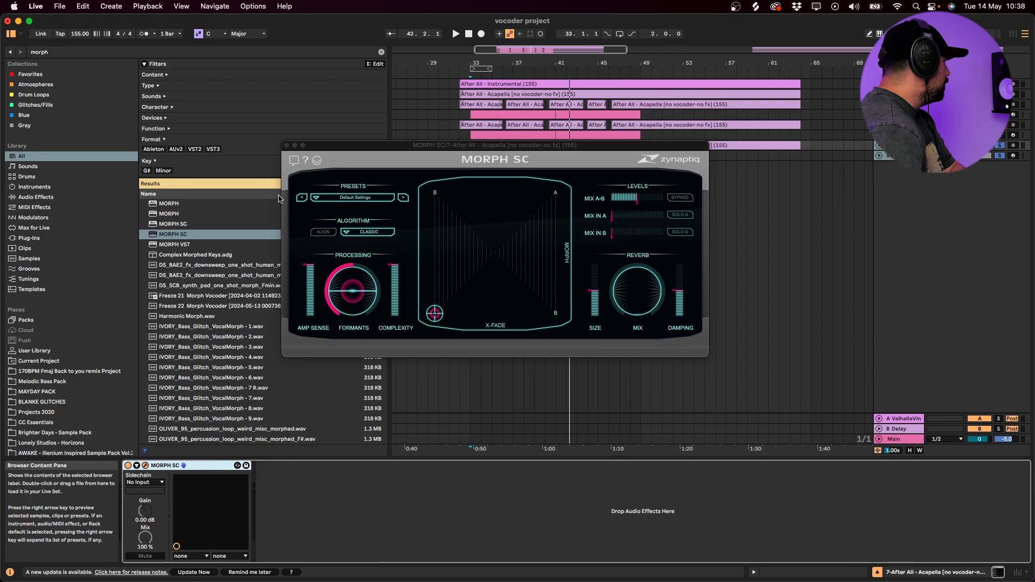
left_click(287, 146)
- Load Serum onto the duplicated MIDI track and play its default sound from bar 33
left_click(895, 155)
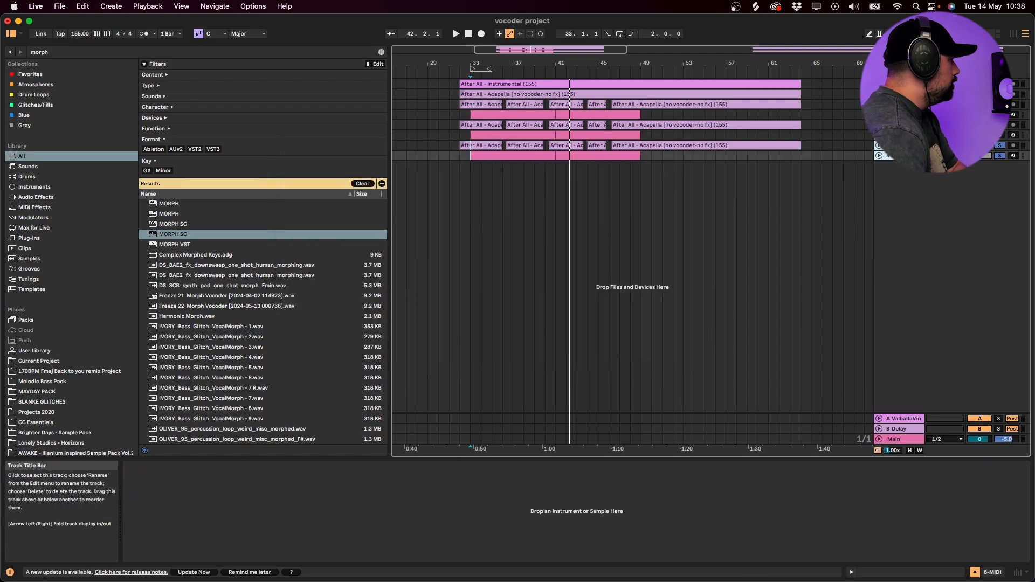
left_click(1000, 157)
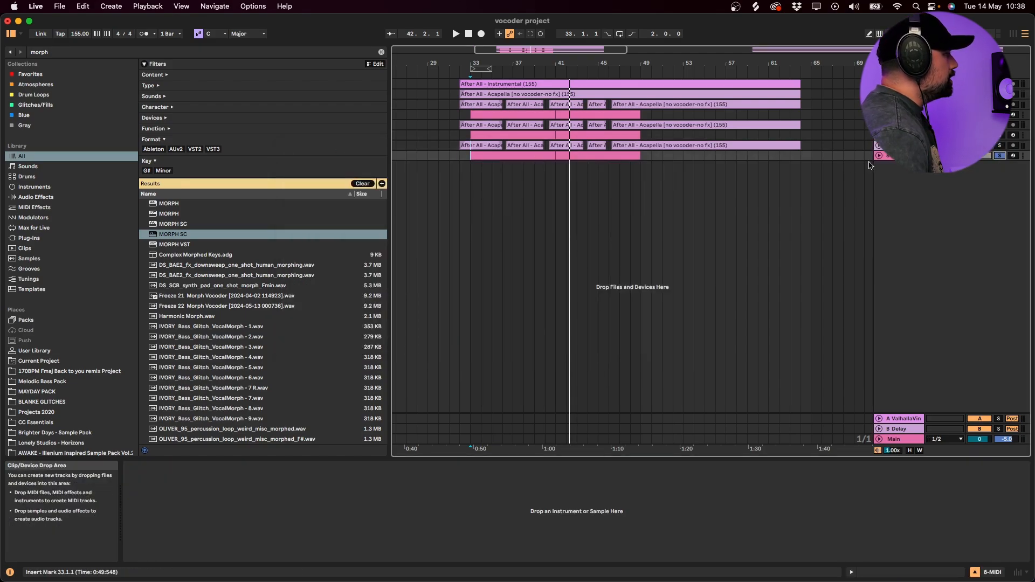
key("super+f")
type("serum")
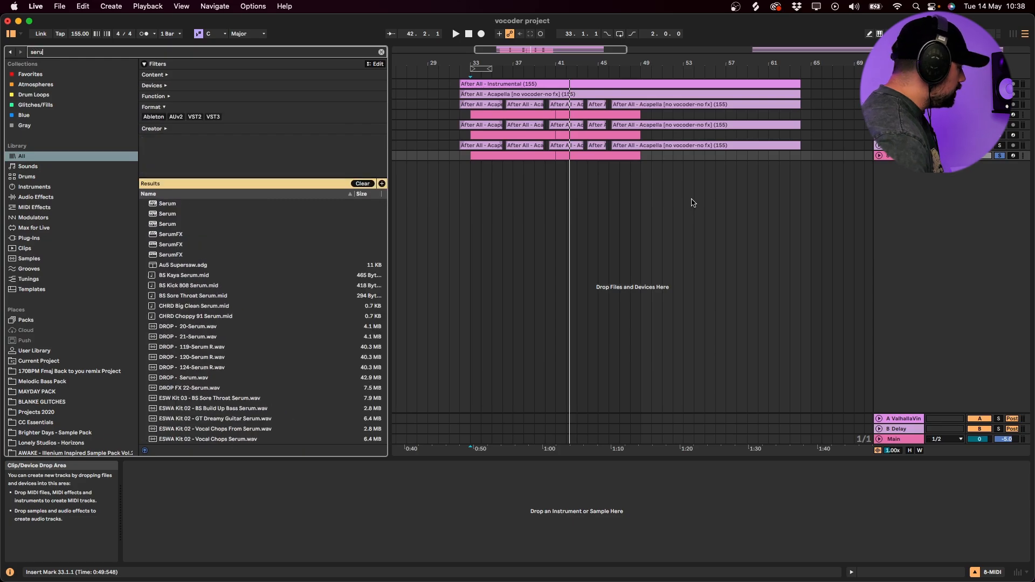
left_click_drag(163, 216, 479, 159)
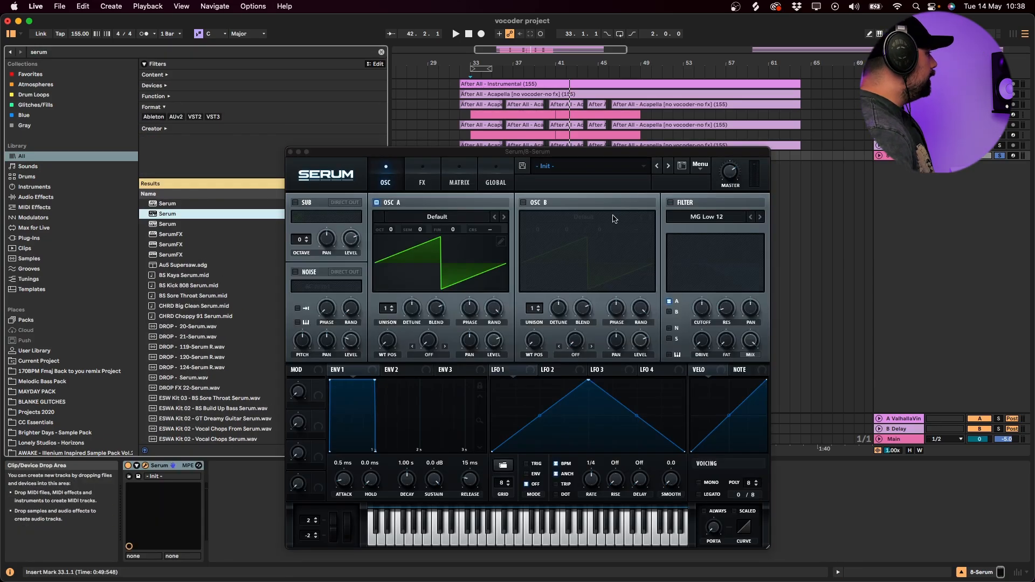
key("space")
key("space")
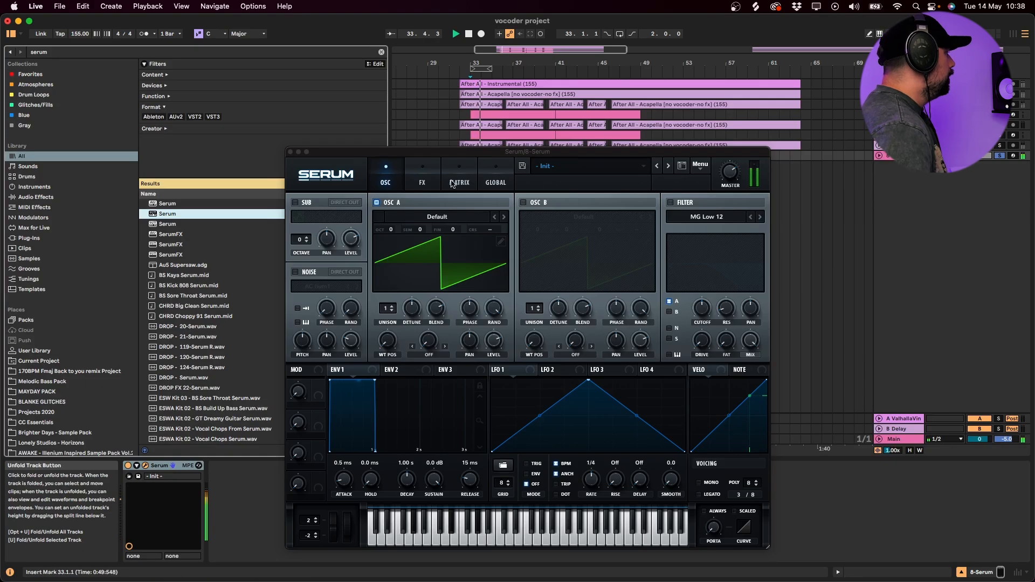
- Try playing the Serum track with its second MIDI clip moved out to bar 66, and return the clip to bar 41
left_click(593, 168)
left_click(589, 155)
left_click(514, 114)
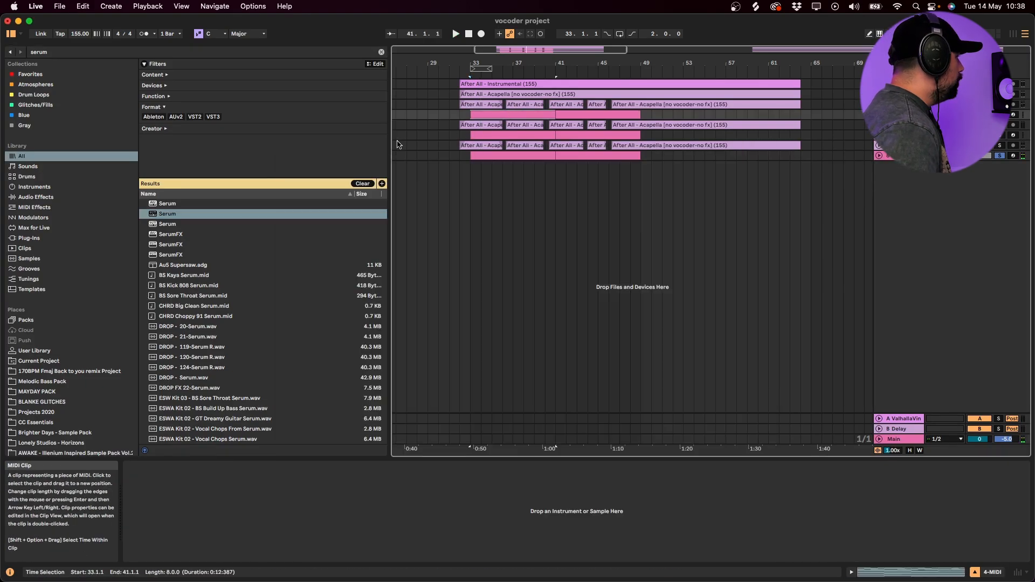
left_click(538, 163)
left_click(537, 157)
left_click(586, 144)
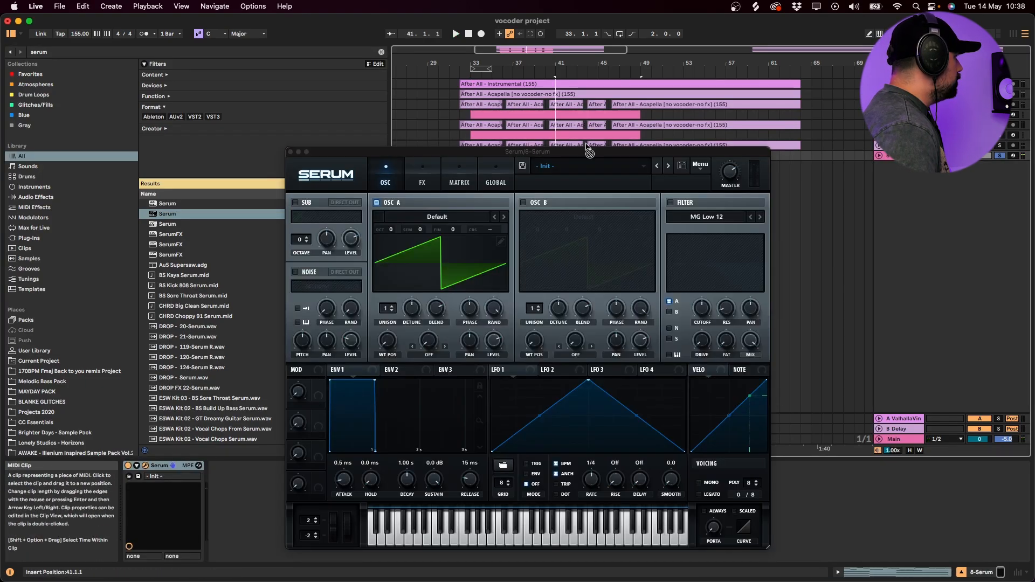
left_click_drag(588, 159, 839, 158)
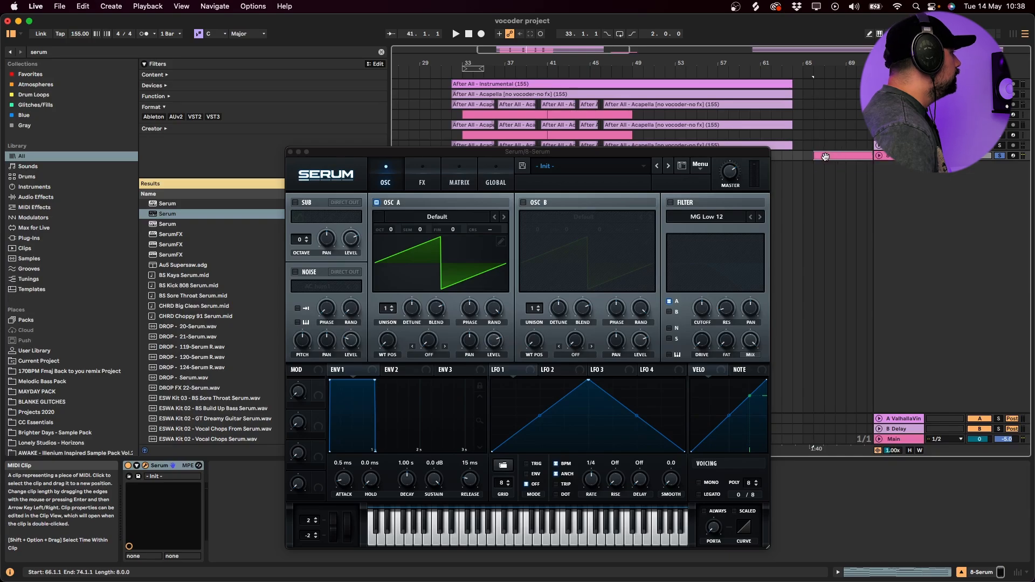
left_click(290, 153)
left_click_drag(839, 155, 554, 156)
key("space")
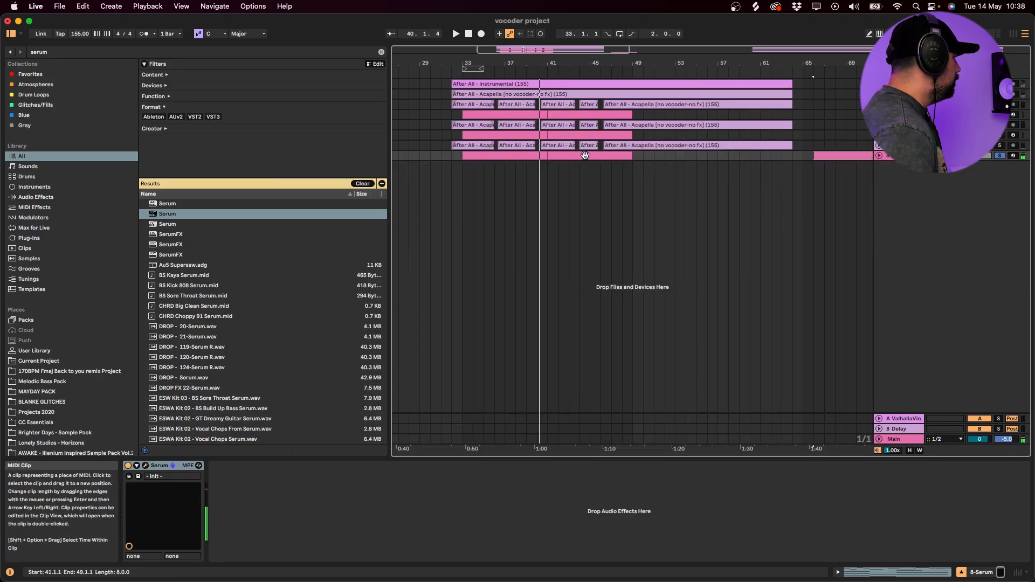
left_click_drag(847, 155, 585, 157)
key("space")
- Load the CH - Break preset from the Lonely Studios - Horizons user bank in Serum
left_click(470, 153)
left_click(157, 463)
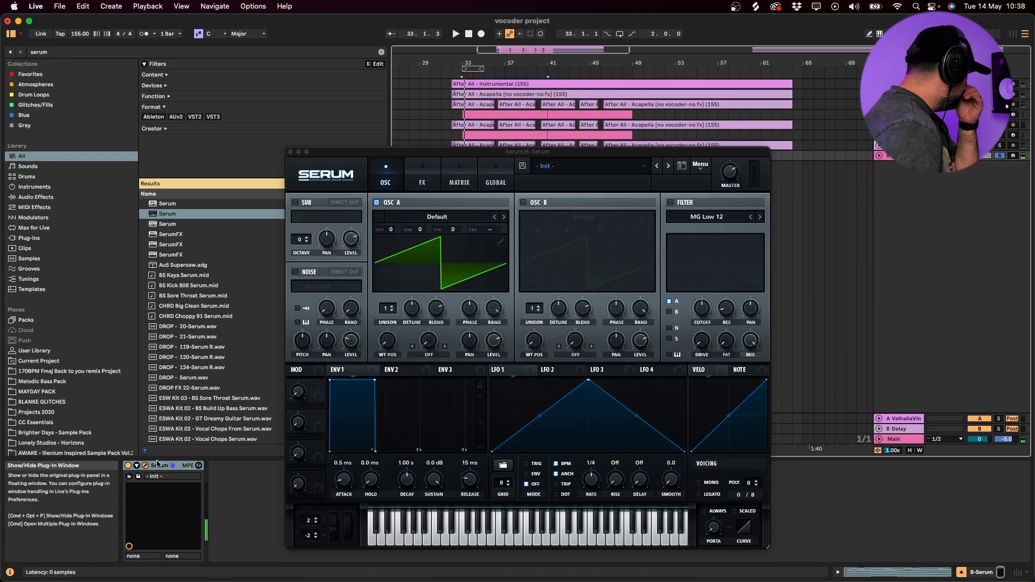
left_click(560, 166)
mouse_move(600, 300)
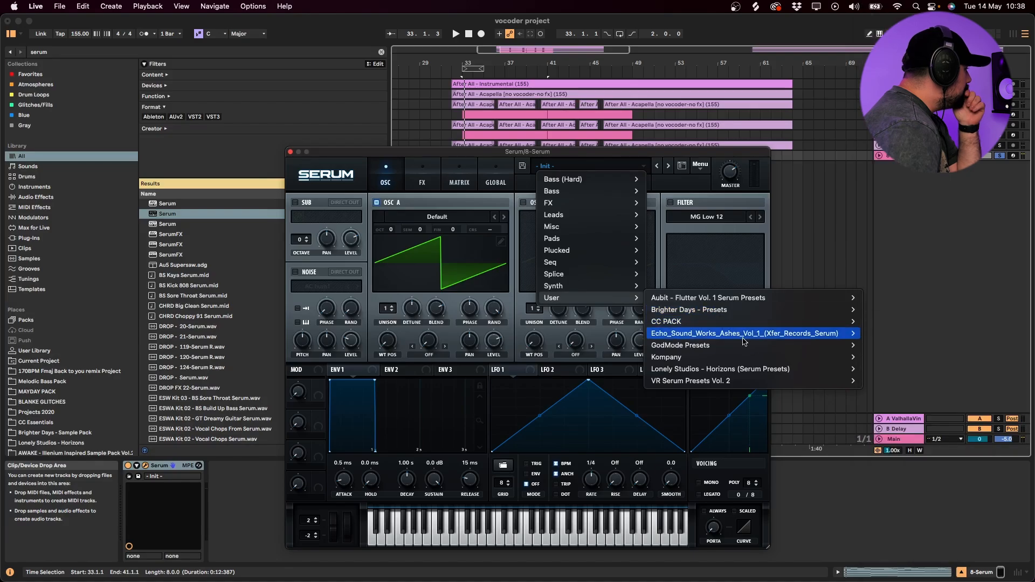
mouse_move(738, 370)
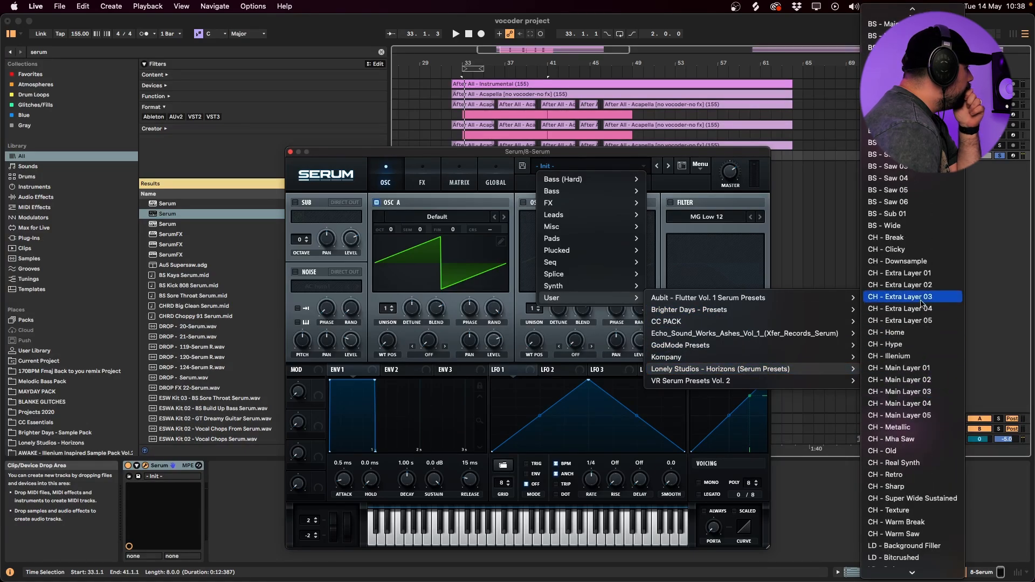
left_click(924, 237)
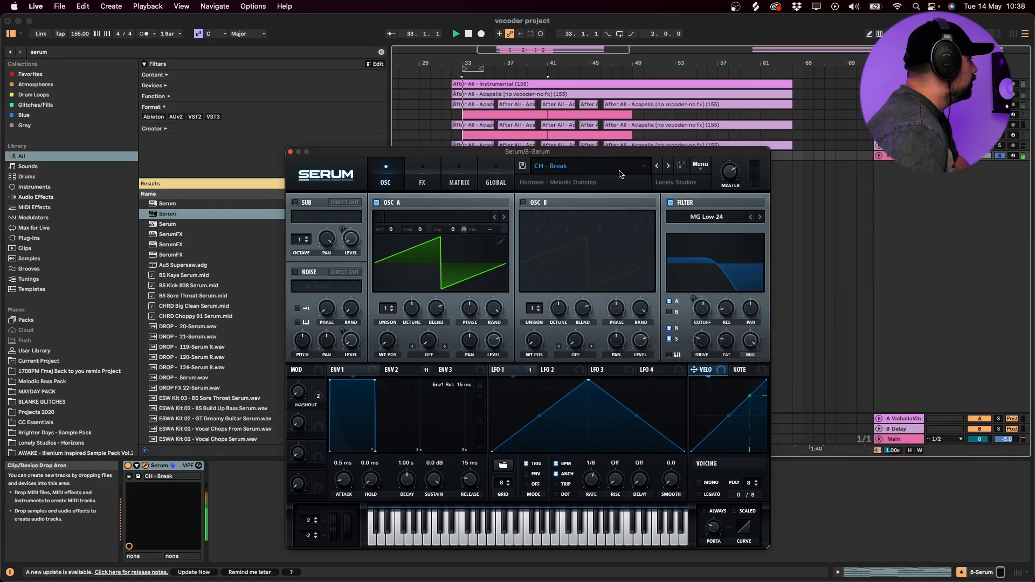
- Step forward through the Serum presets during playback to CH - Extra Layer 03 and close Serum
left_click(668, 166)
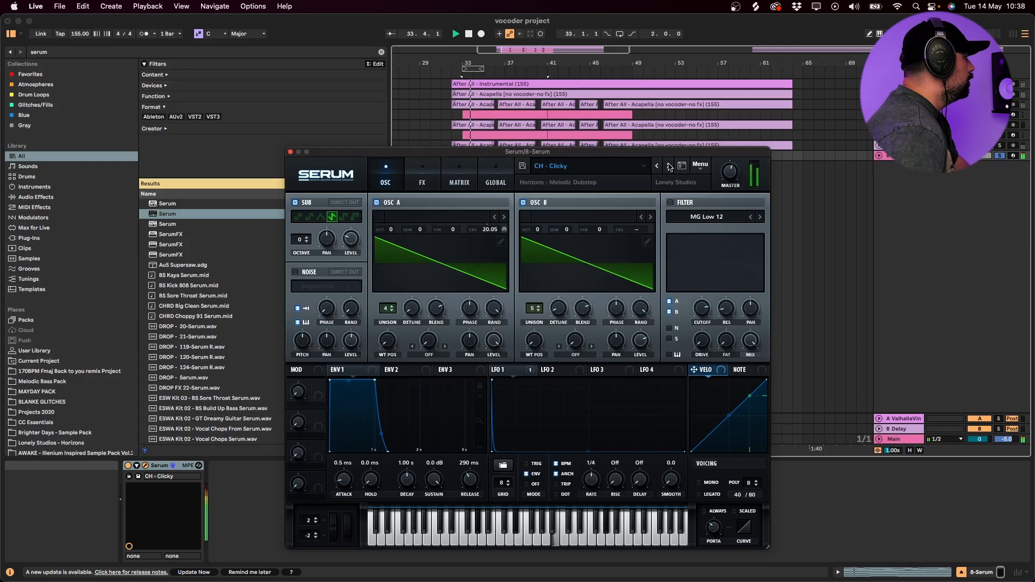
left_click(668, 166)
left_click(668, 166)
left_click(668, 166)
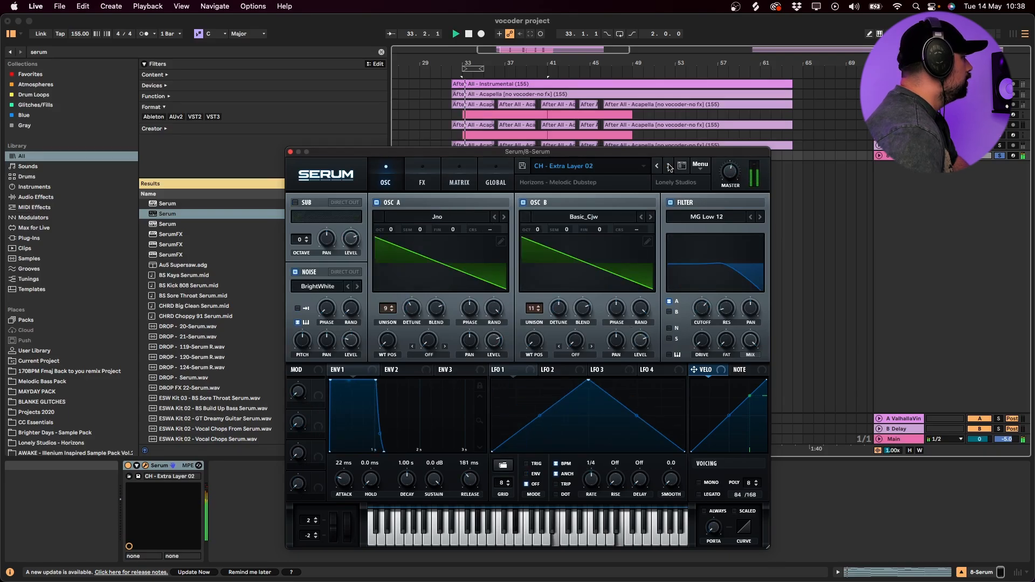
left_click(668, 166)
left_click(290, 152)
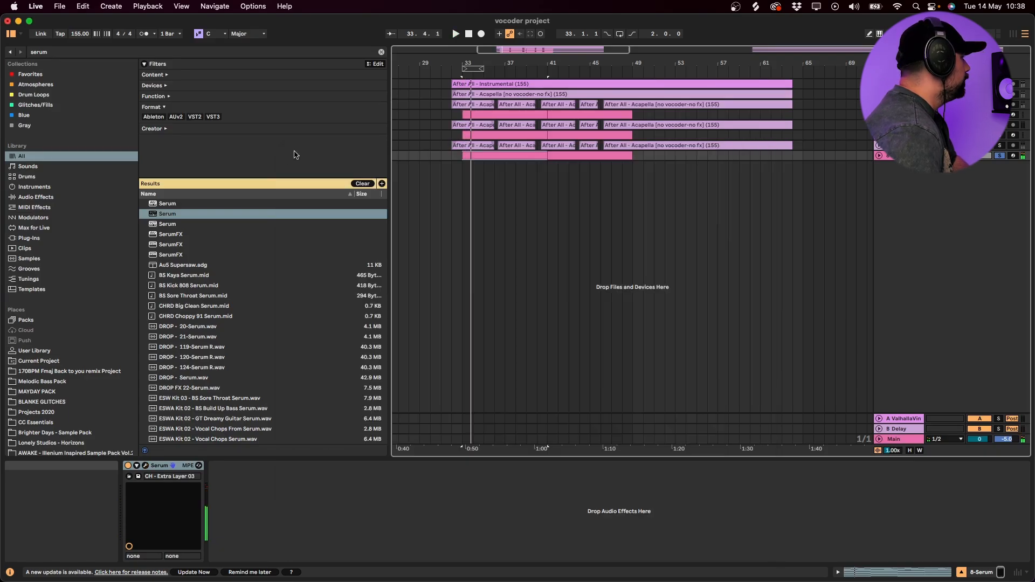
- Find the - 12 pitch preset in the browser, add it before Serum, and play the part an octave lower
key("super+f")
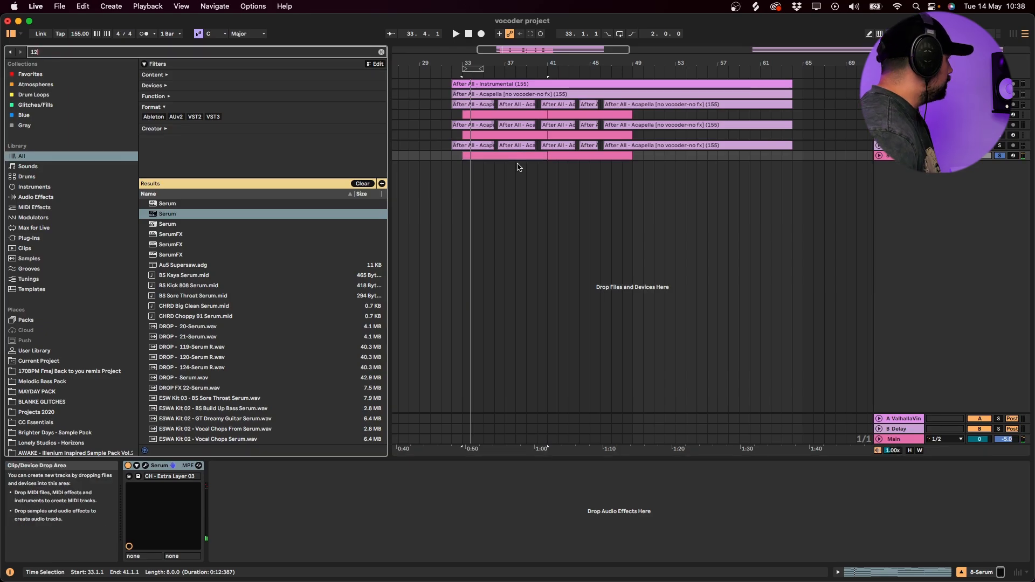
key("Down")
key("Down")
key("Return")
key("space")
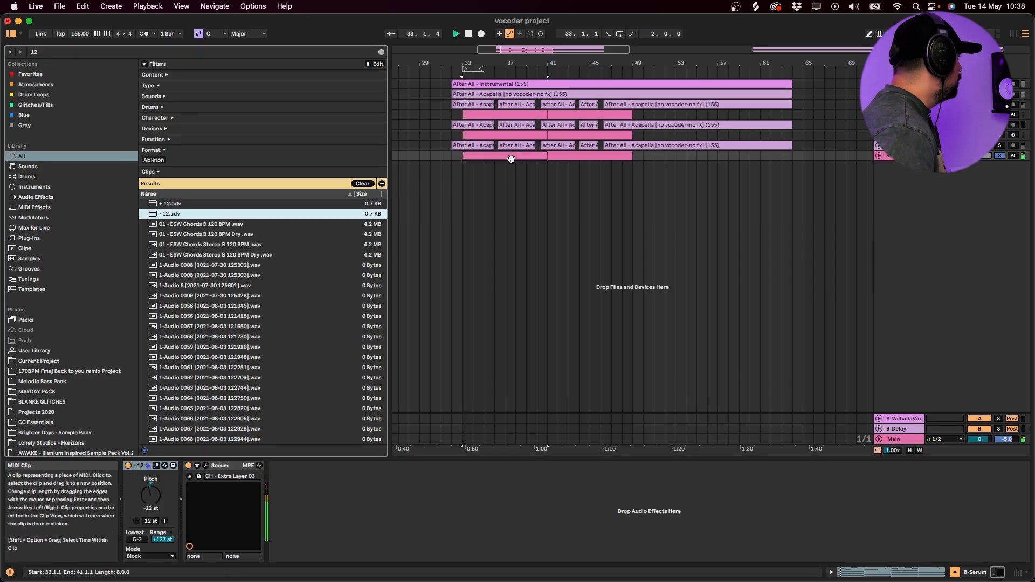
left_click(511, 158)
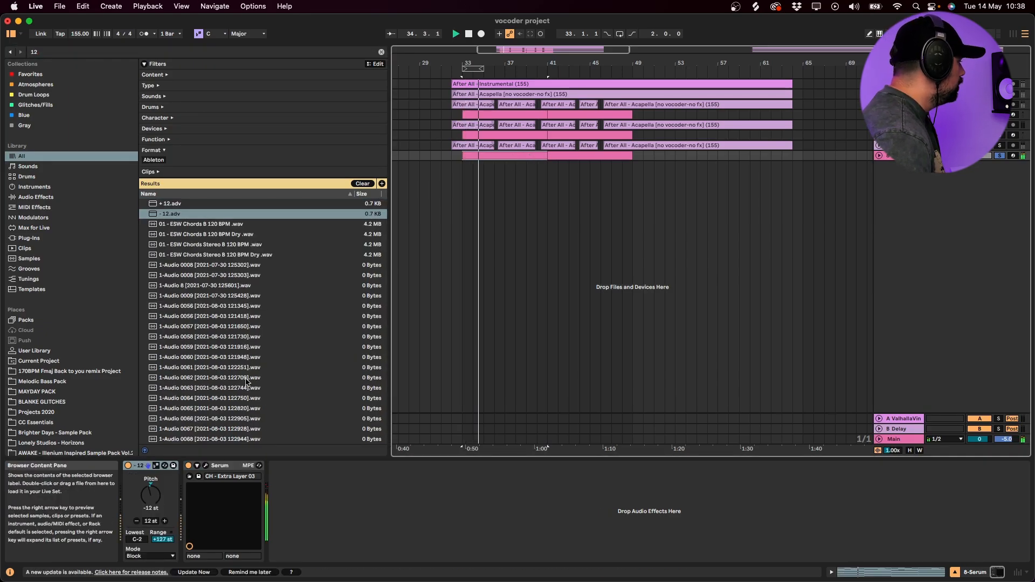
- Advance Serum's preset to CH - Extra Layer 05, play the part, and close the synth window
left_click(205, 466)
key("space")
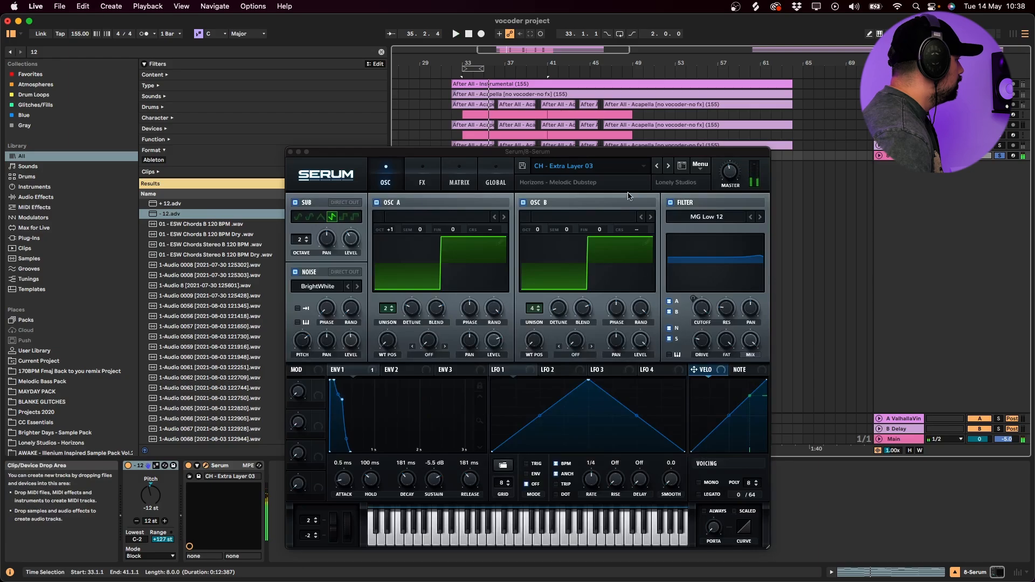
left_click(668, 166)
key("space")
left_click(669, 166)
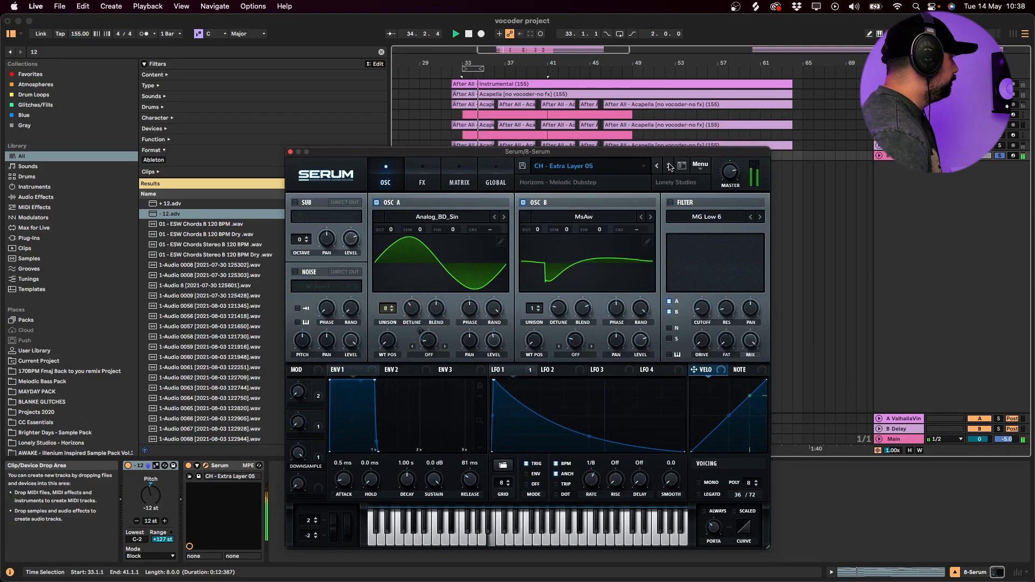
key("space")
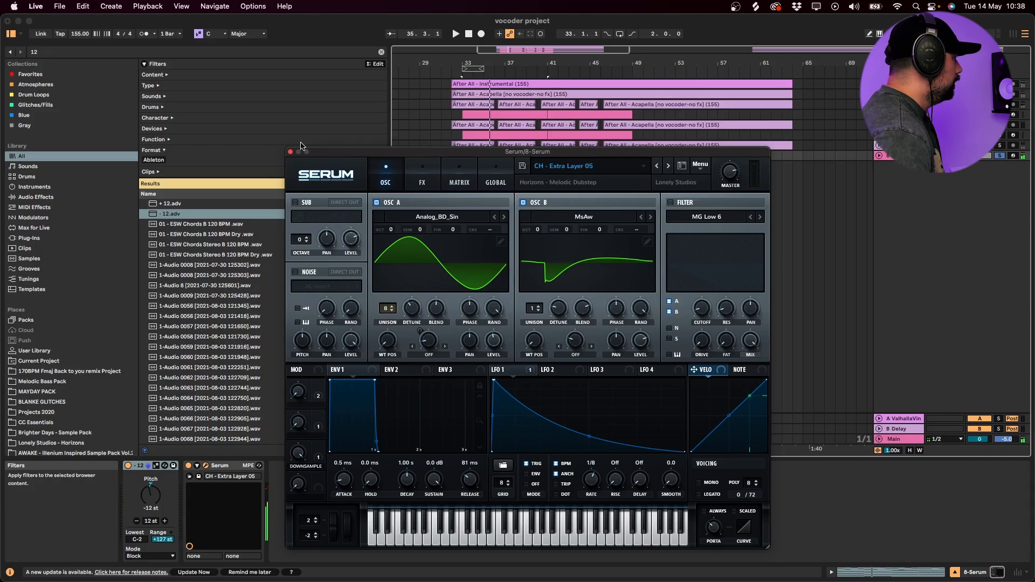
left_click(290, 152)
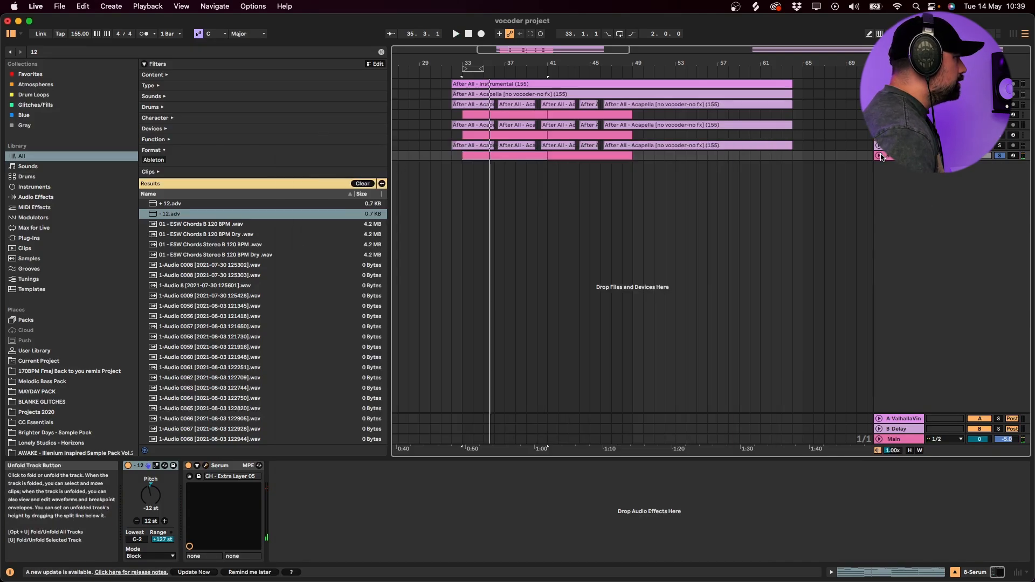
- Set the sidechain of MORPH SC on the lowest acapella layer to 8-Serum and mute the Serum track
left_click(898, 176)
scroll(866, 225, "up", 2)
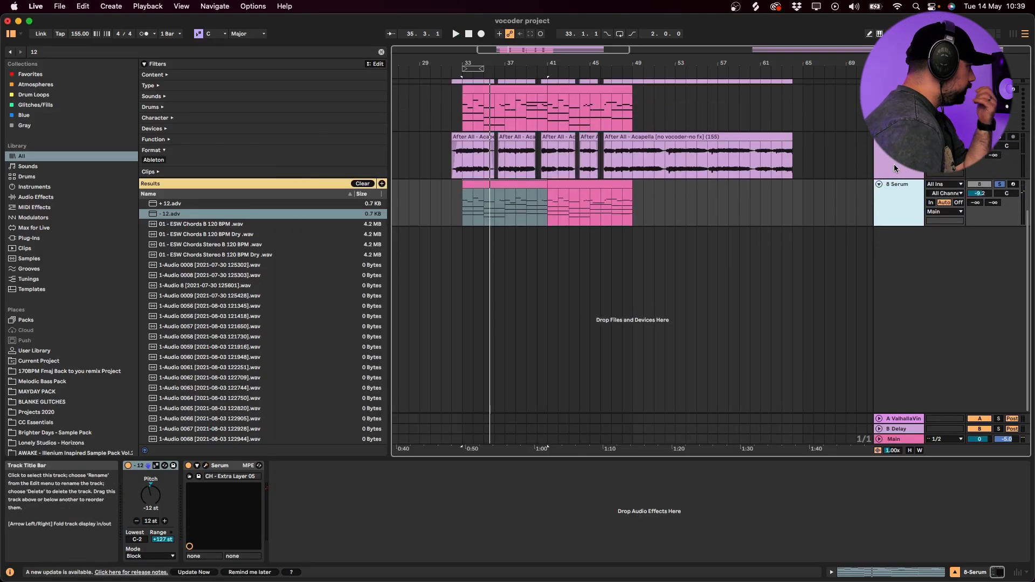
left_click(896, 168)
left_click(141, 482)
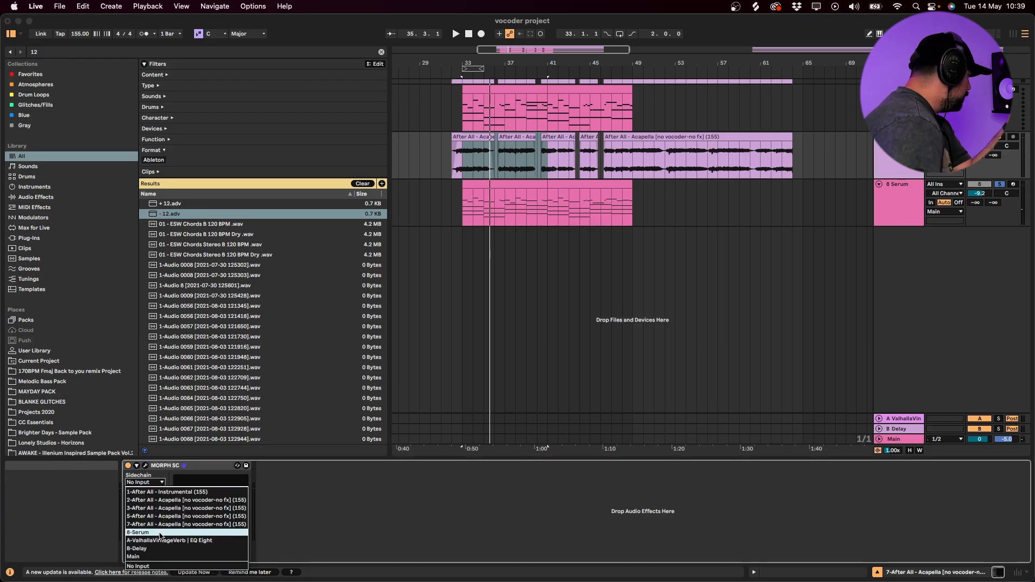
left_click(138, 532)
left_click(987, 185)
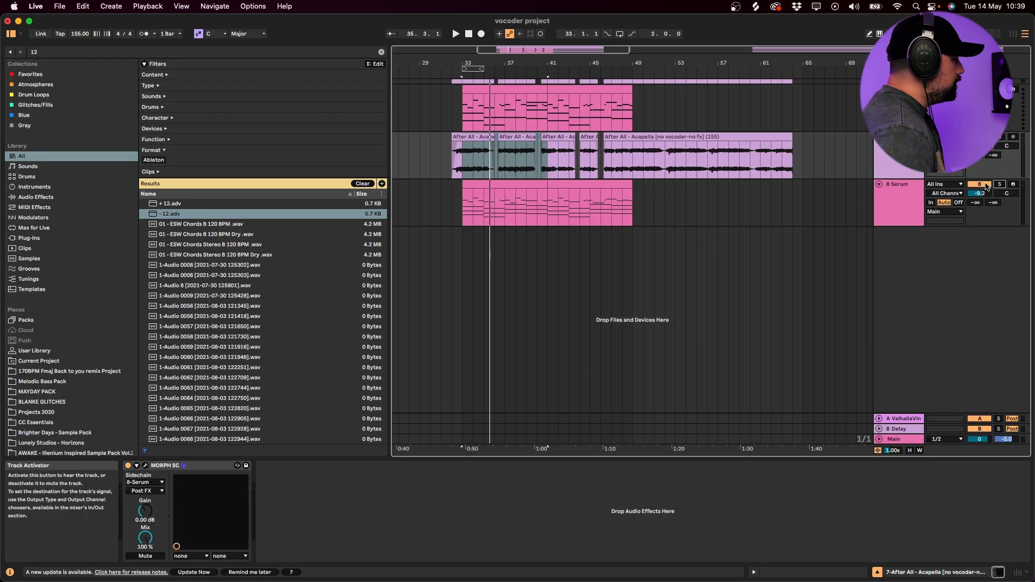
left_click(987, 186)
- During playback, move MORPH SC's morph point to X-fade 1.000 and roughly mid-height on the morph axis, and close the plug-in window
left_click(483, 173)
key("space")
left_click(145, 465)
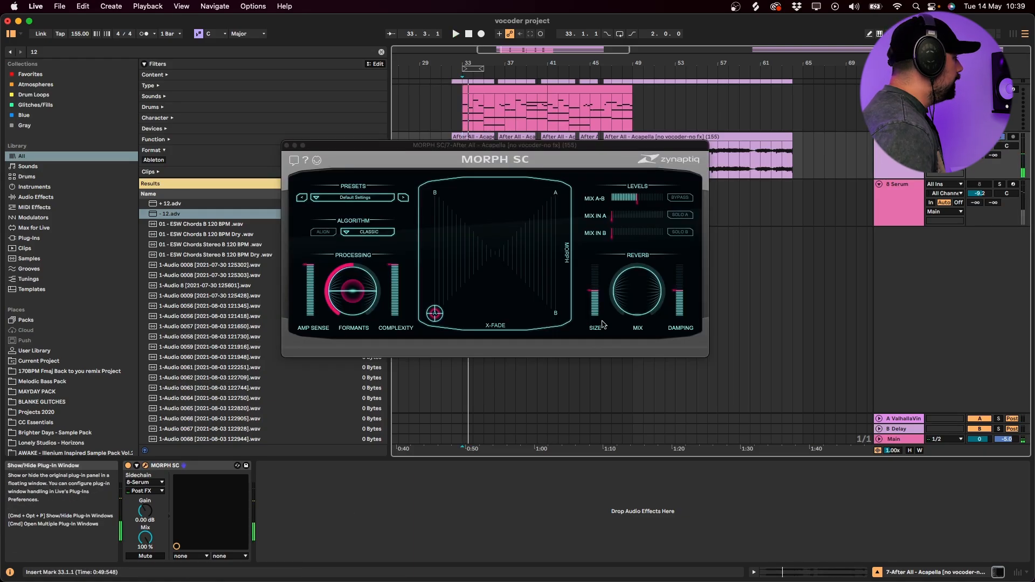
left_click_drag(432, 320, 608, 350)
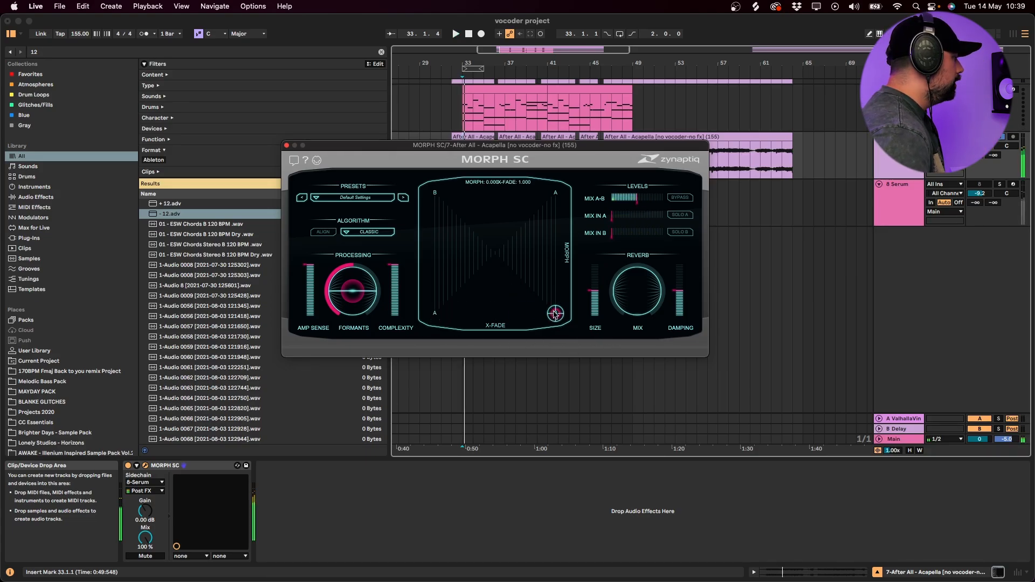
key("space")
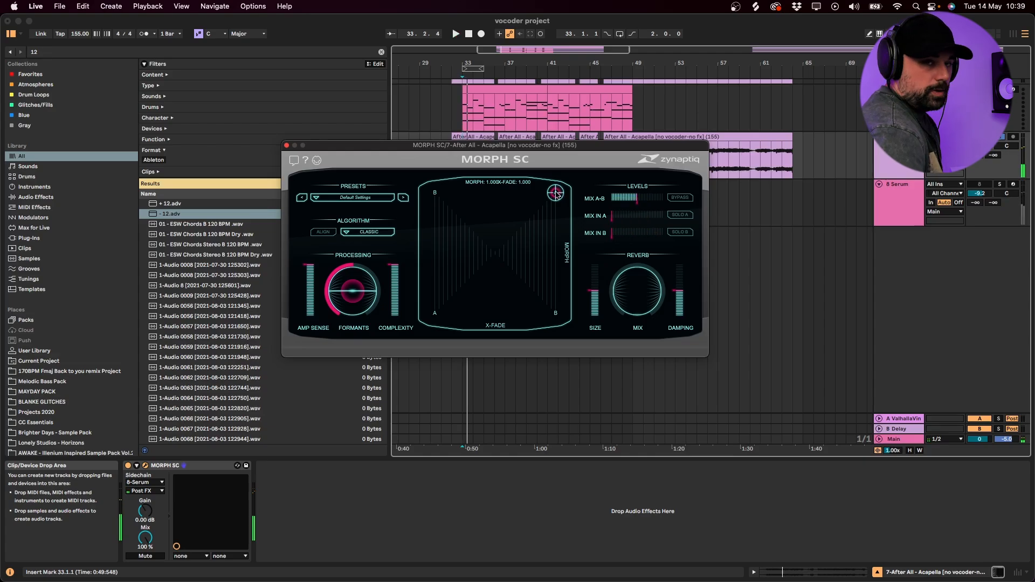
left_click_drag(561, 210, 569, 227)
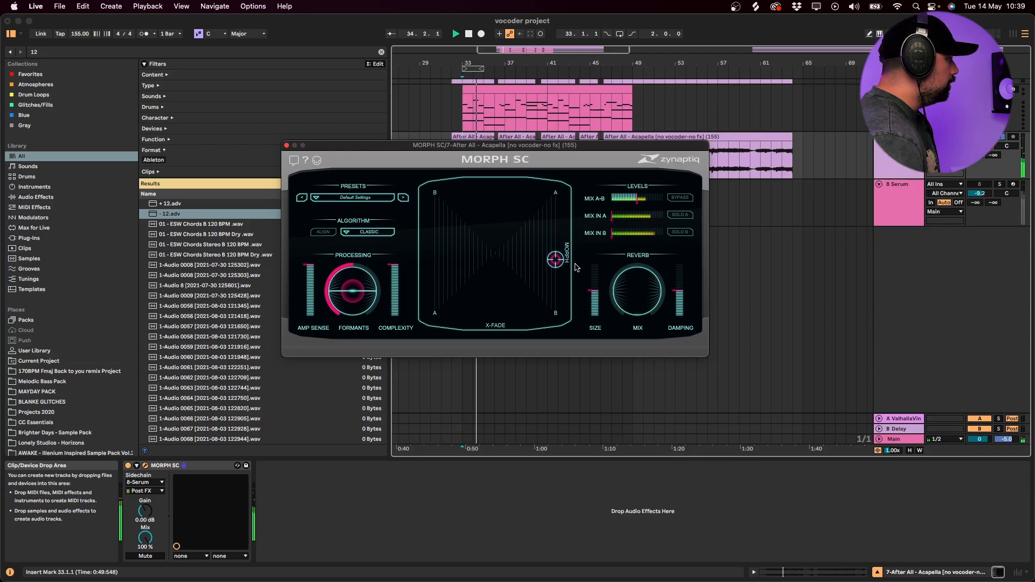
left_click(286, 146)
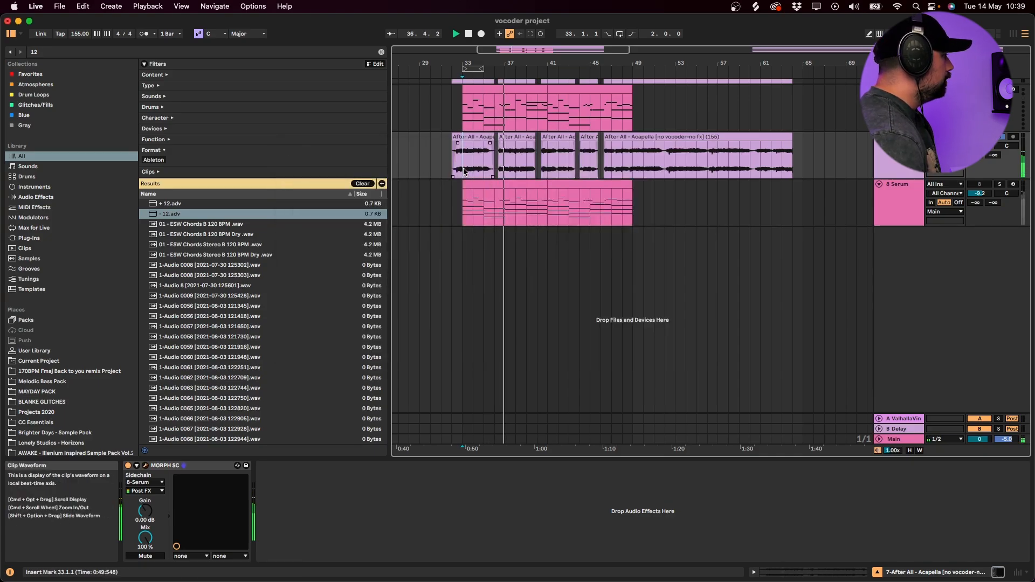
- Open Serum on track 8 and advance its preset to CH - Hype, auditioning CH - Home on the way
left_click(463, 209)
key("space")
left_click(206, 466)
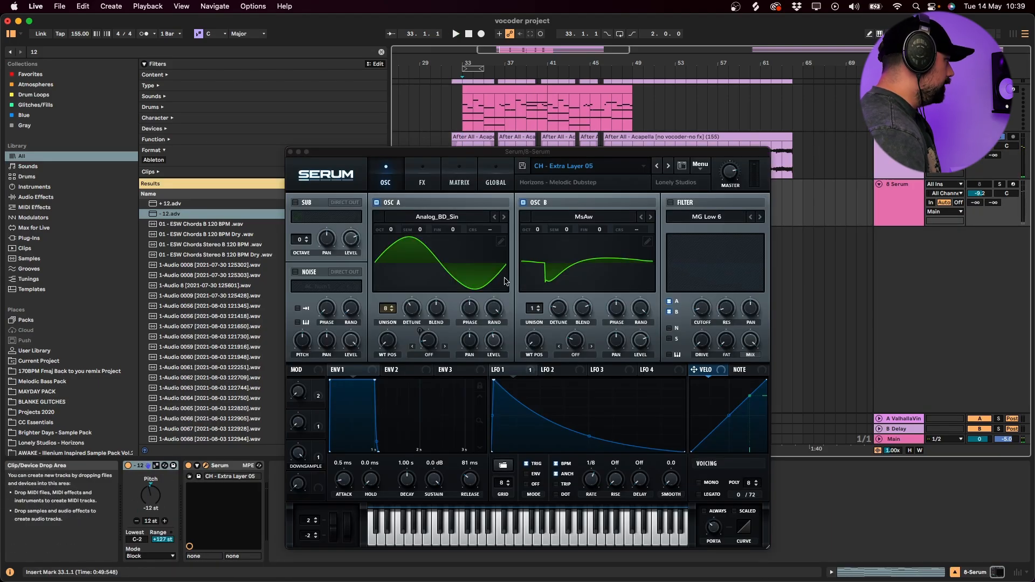
left_click(668, 165)
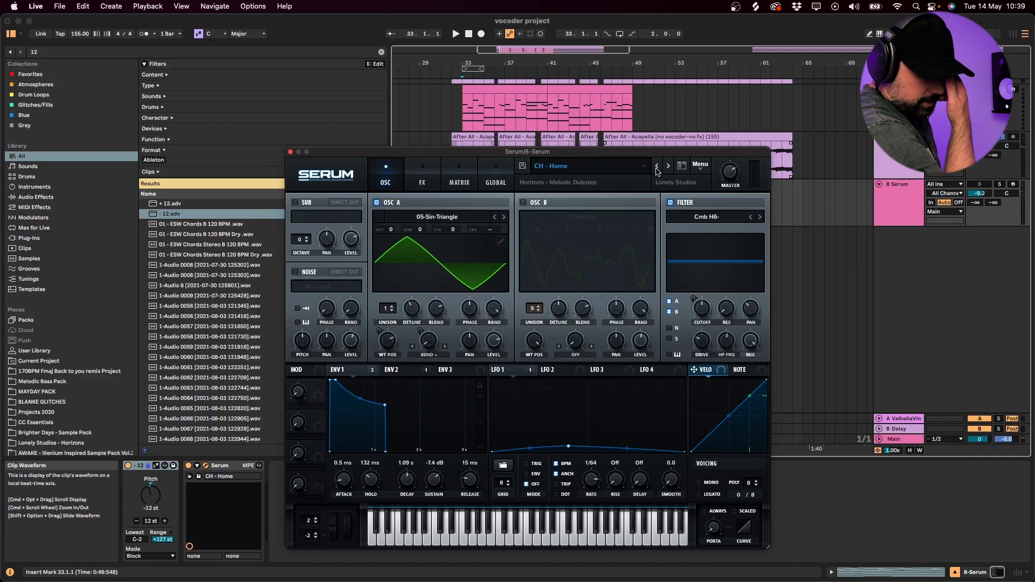
key("space")
key("space")
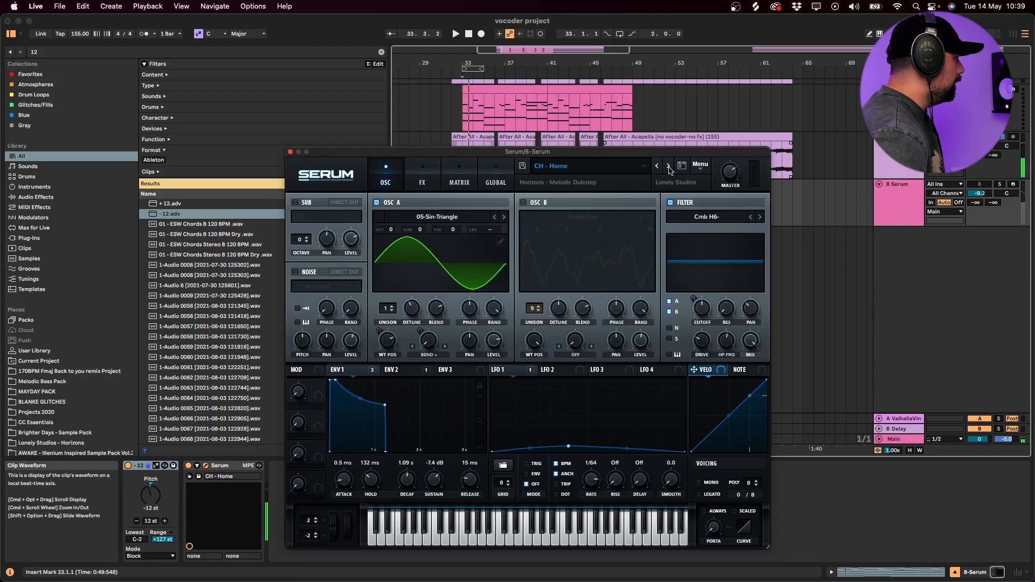
left_click(668, 166)
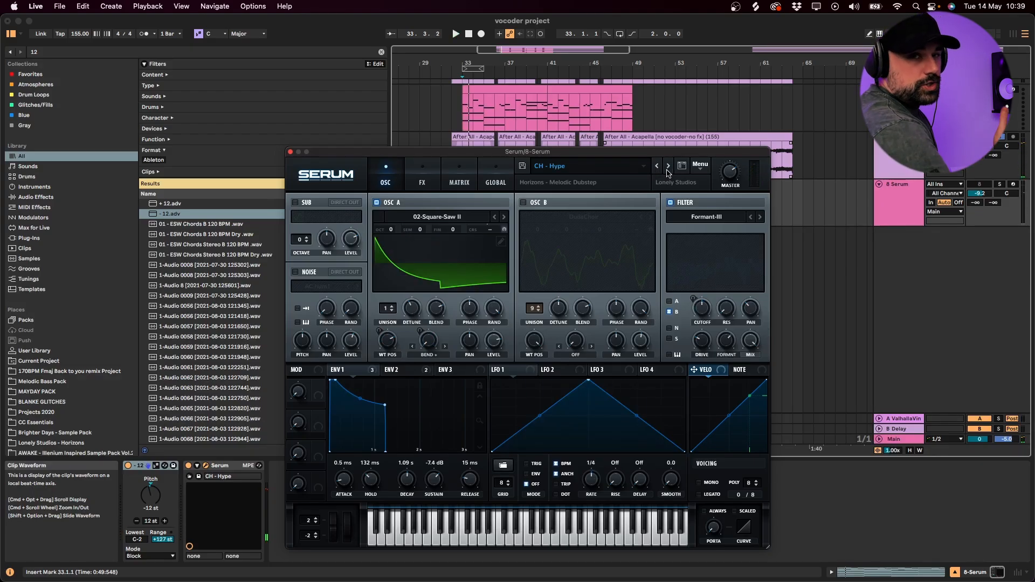
- Step forward through the Serum presets during playback to CH - Main Layer 03 and close Serum
key("space")
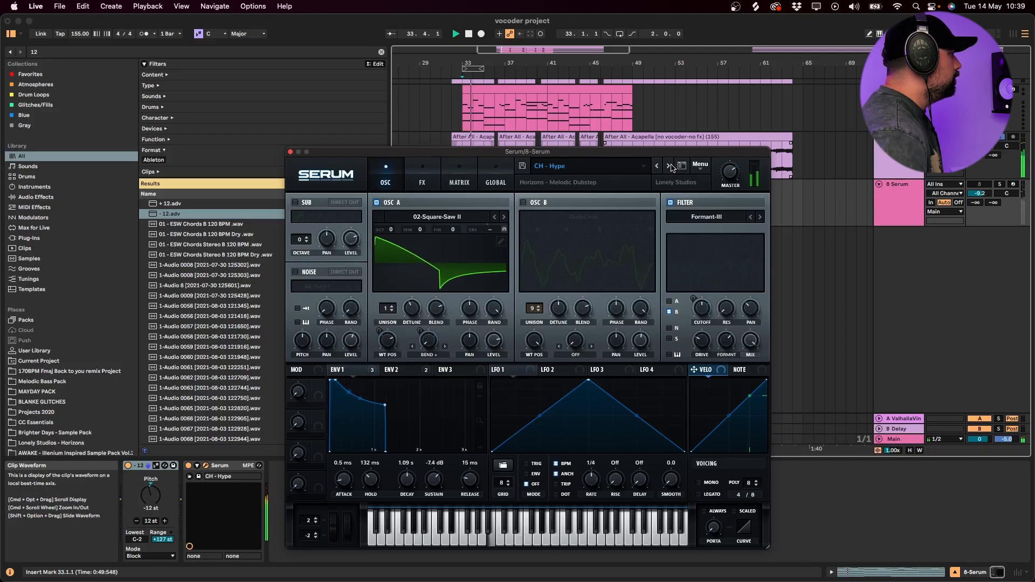
left_click(668, 166)
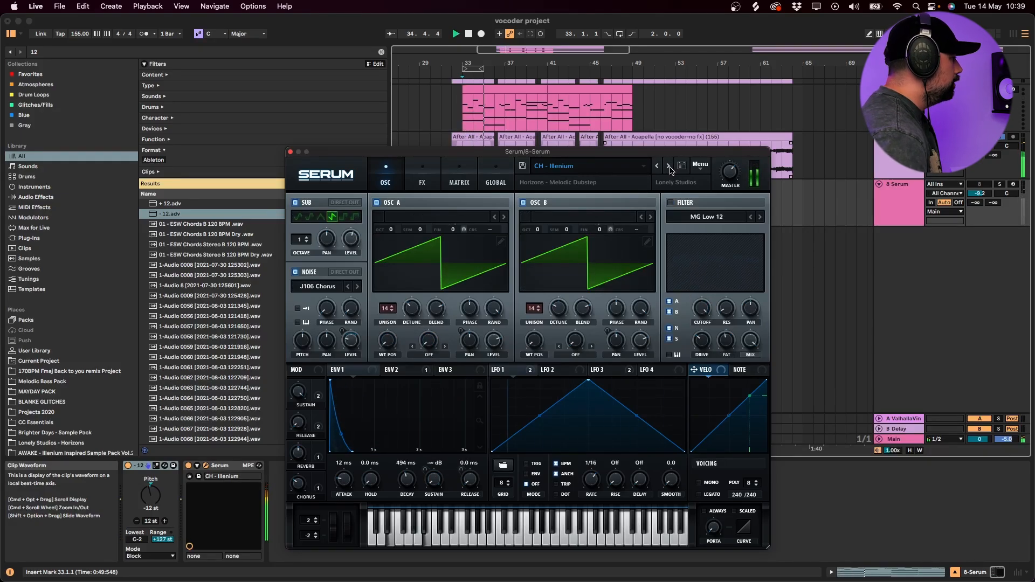
left_click(668, 167)
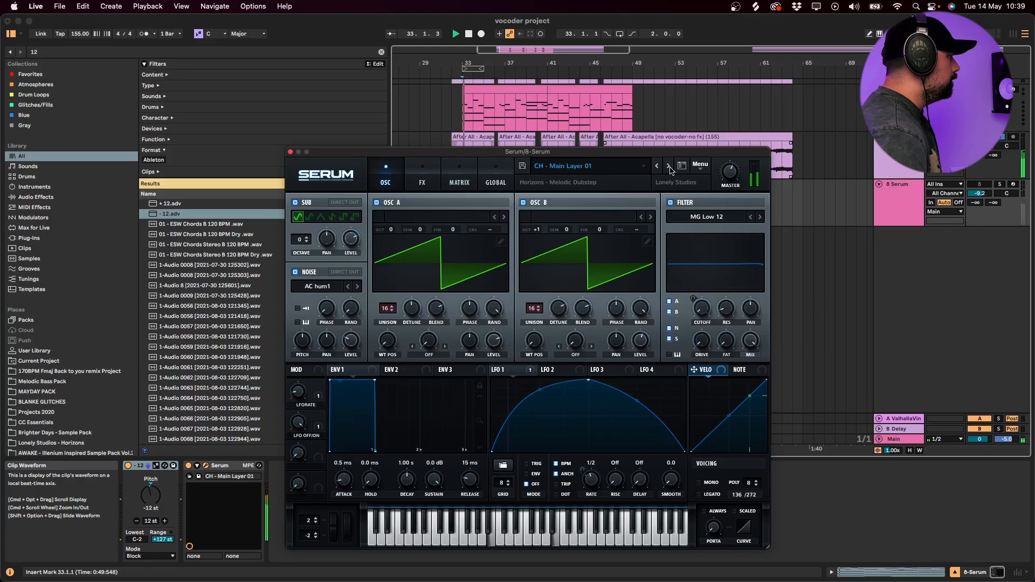
left_click(668, 166)
left_click(668, 166)
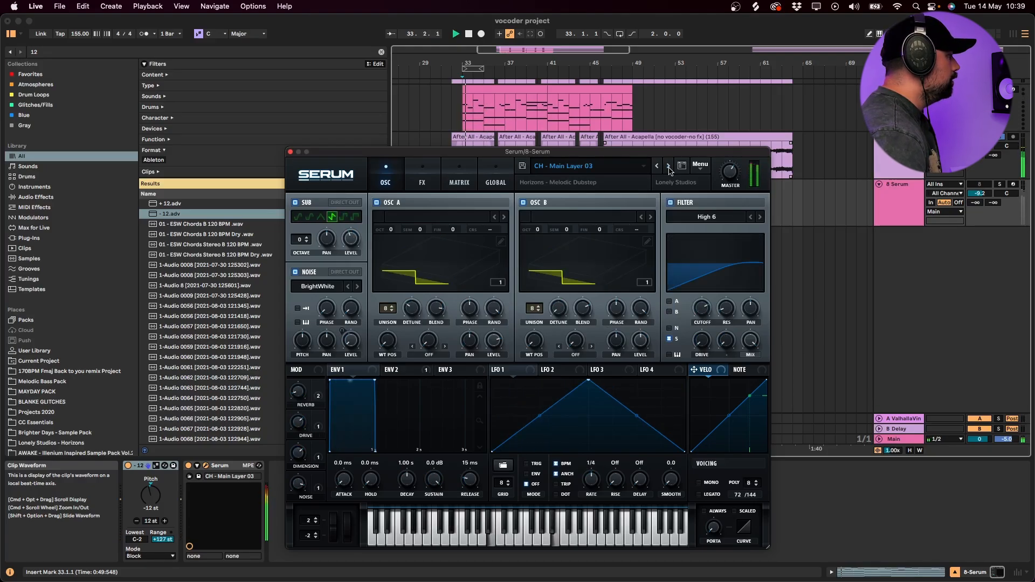
left_click(290, 153)
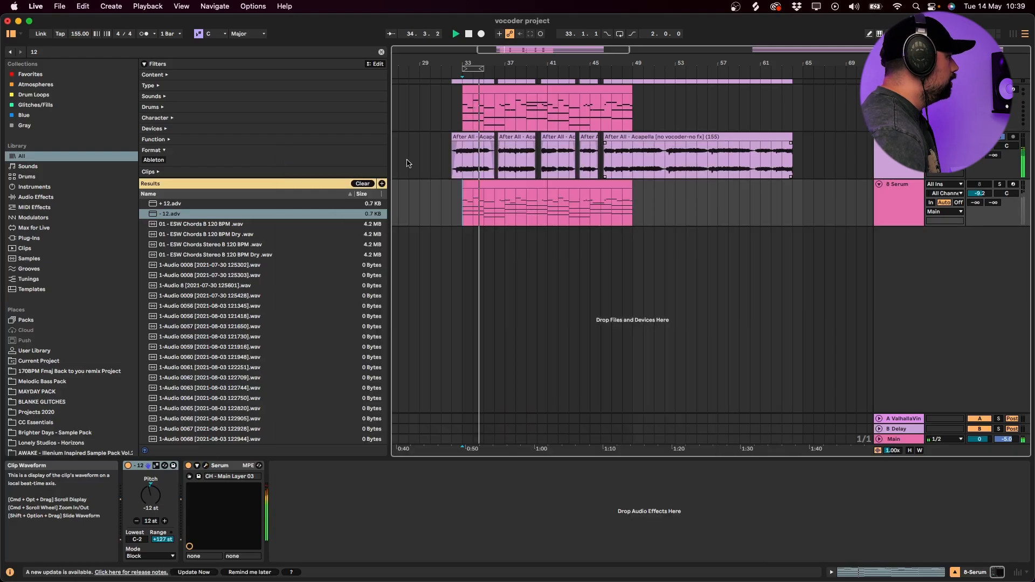
- Solo the three vocoded acapella layers and play them together
scroll(940, 195, "up", 2)
scroll(939, 195, "up", 3)
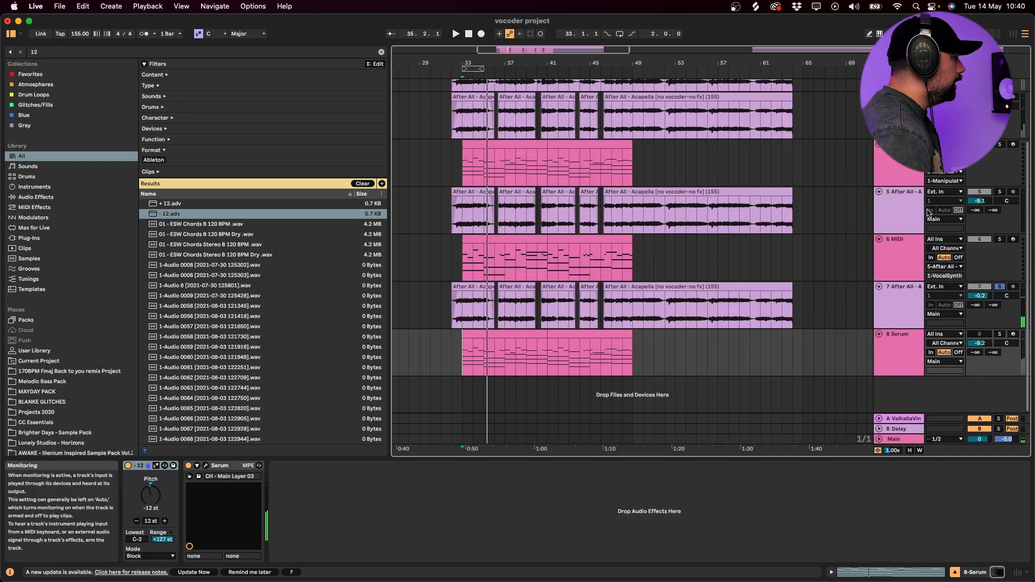
left_click(912, 210)
key("space")
left_click(904, 119)
left_click(907, 293)
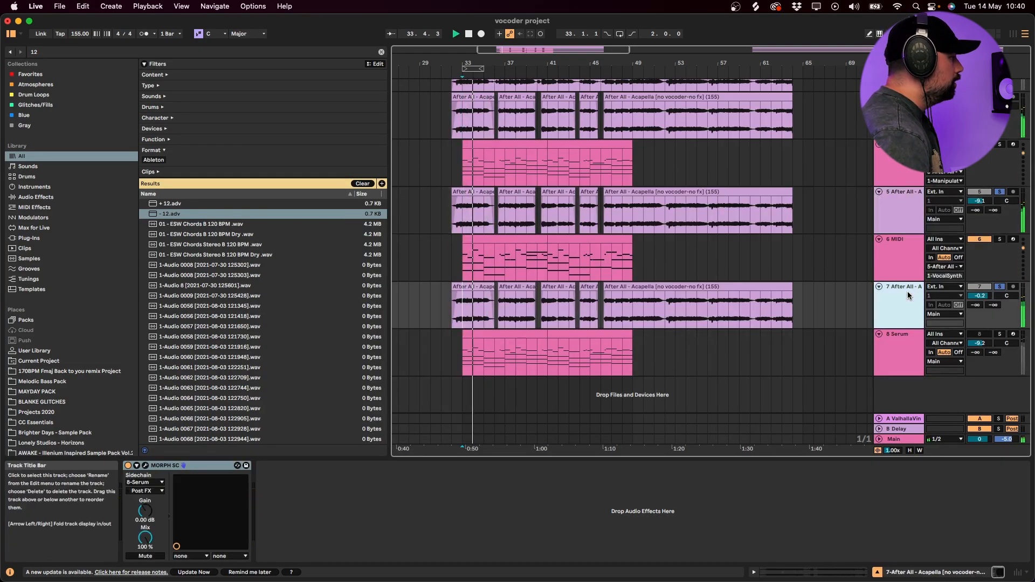
- Fold the tracks and move the MORPH SC acapella with its Serum track above the other vocoder layers
left_click(879, 286, "alt")
left_click(907, 156, "shift")
left_click_drag(907, 145, 907, 108)
key("space")
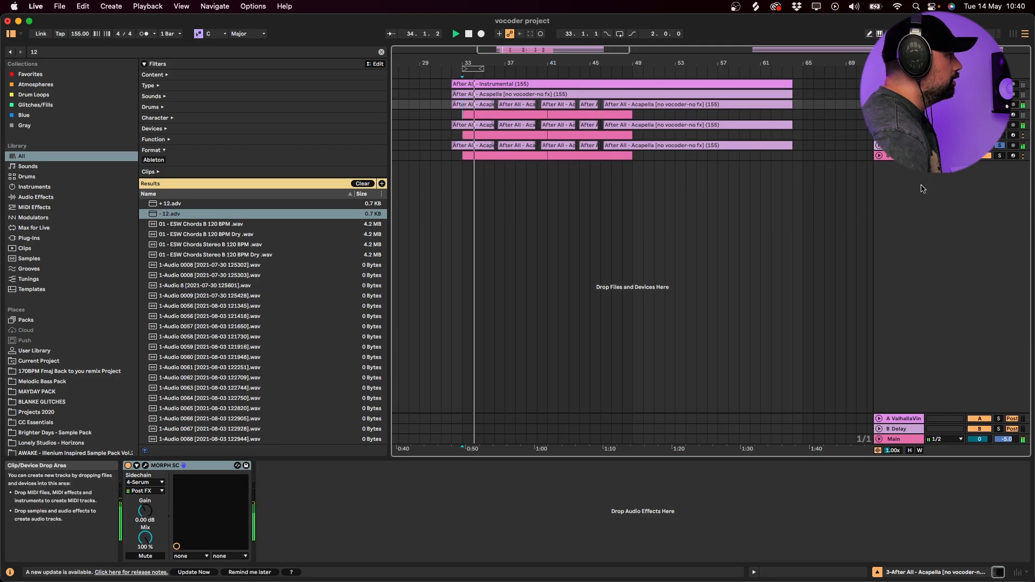
- Group the three vocoded acapella layers with their synth and MIDI tracks and name the group VOCODER
key("space")
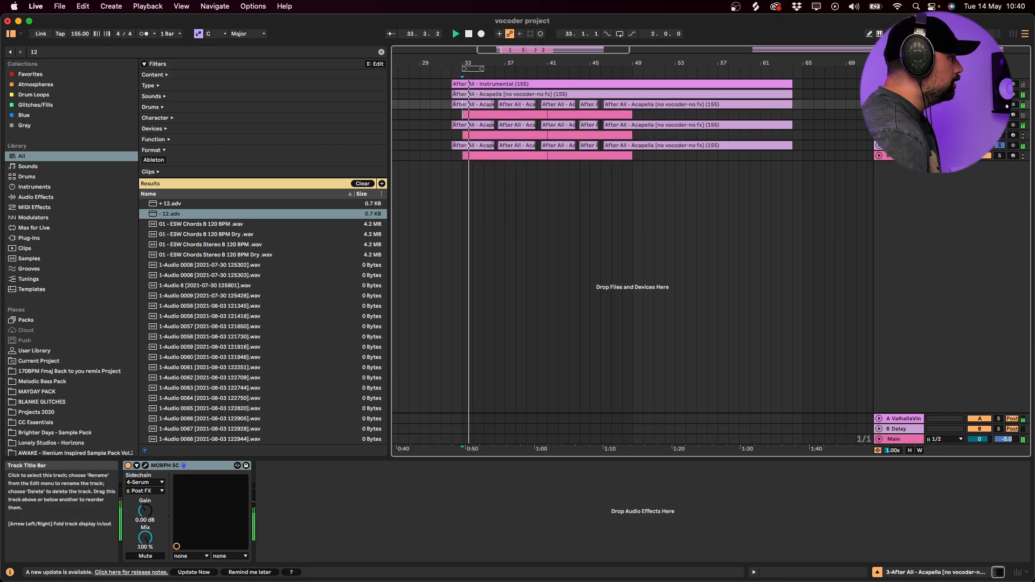
key("super+g")
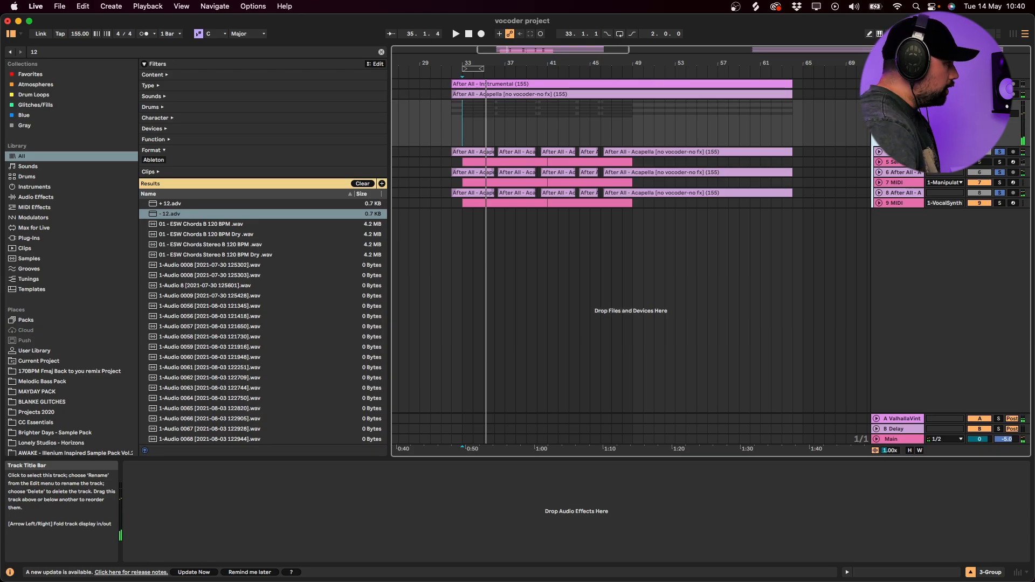
key("space")
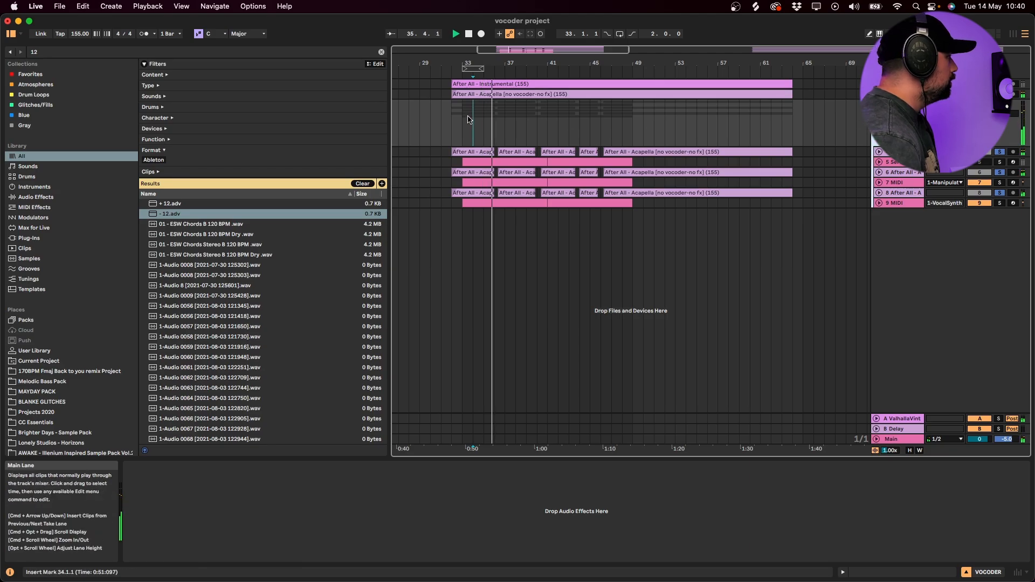
key("super+f")
type("eq")
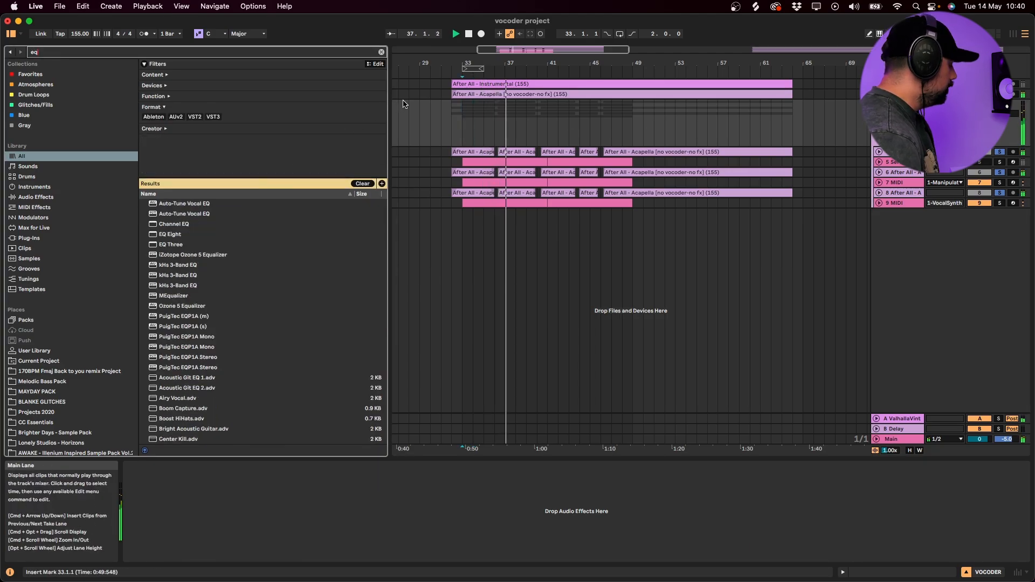
left_click(466, 128)
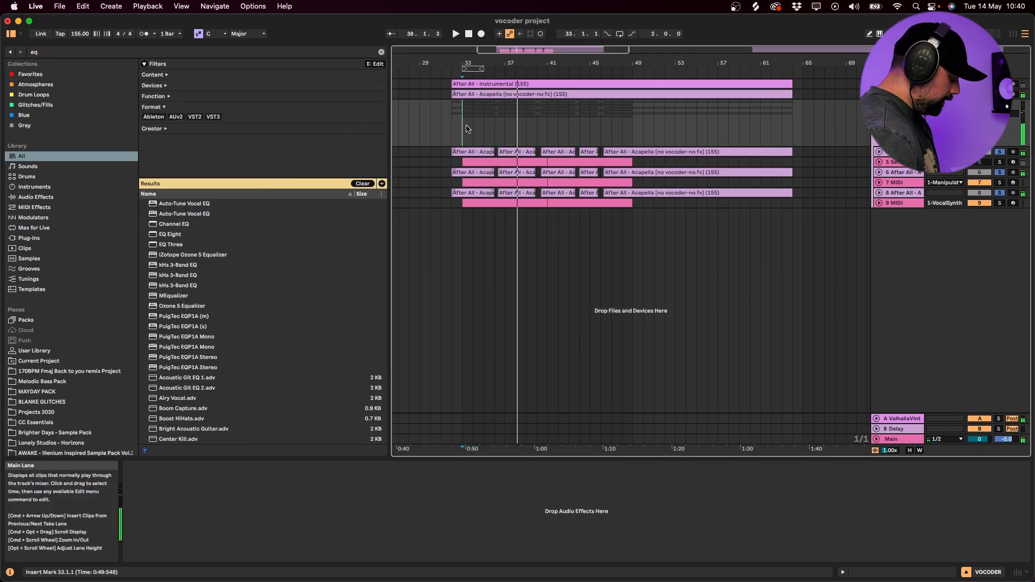
- Find the OTT preset in the browser, add it to the VOCODER group, and set its Amount to 37 %
key("super+f")
type("ott")
left_click_drag(170, 274, 425, 570)
key("space")
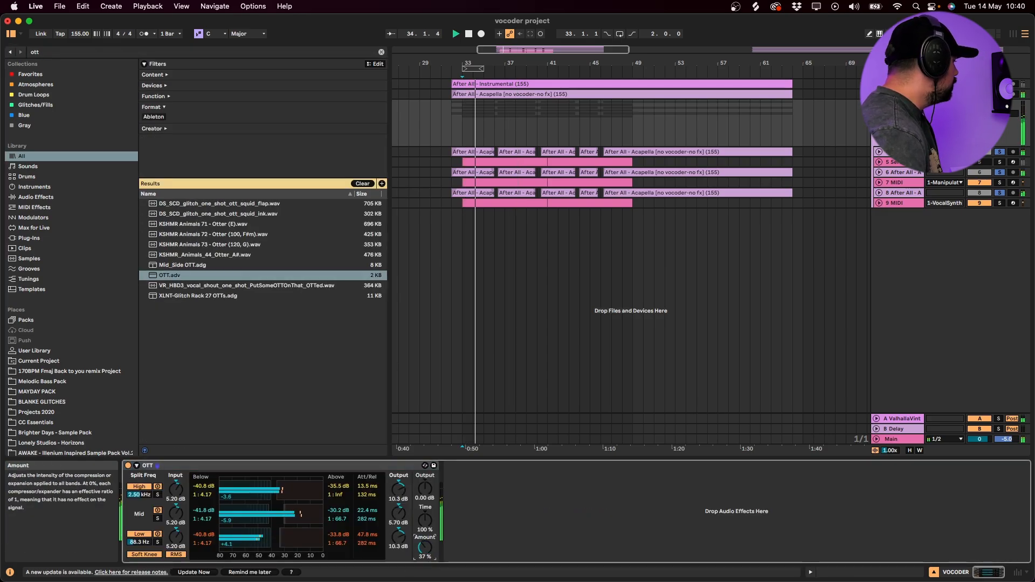
- With the layers unsoloed, set OTT's Amount to 47 %, its mid output to 9.14 dB and its low output to 3.81 dB
left_click(766, 238)
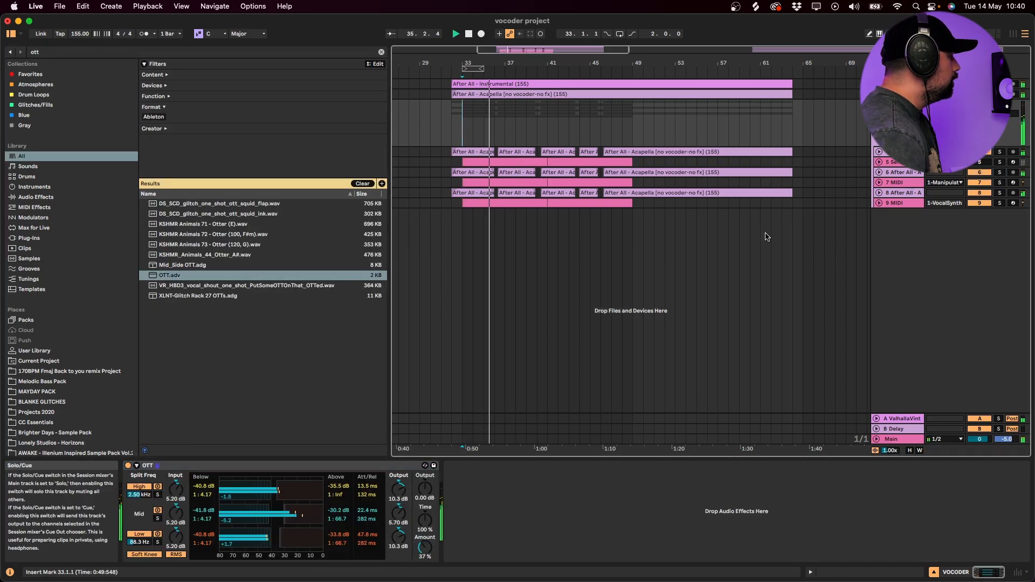
key("space")
key("space")
left_click_drag(425, 547, 424, 568)
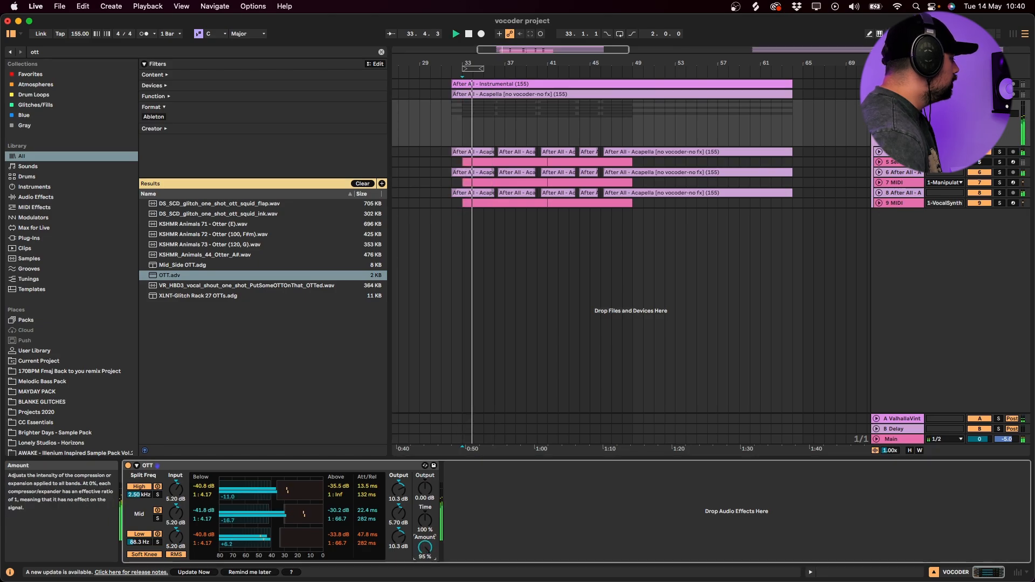
left_click_drag(398, 513, 398, 504)
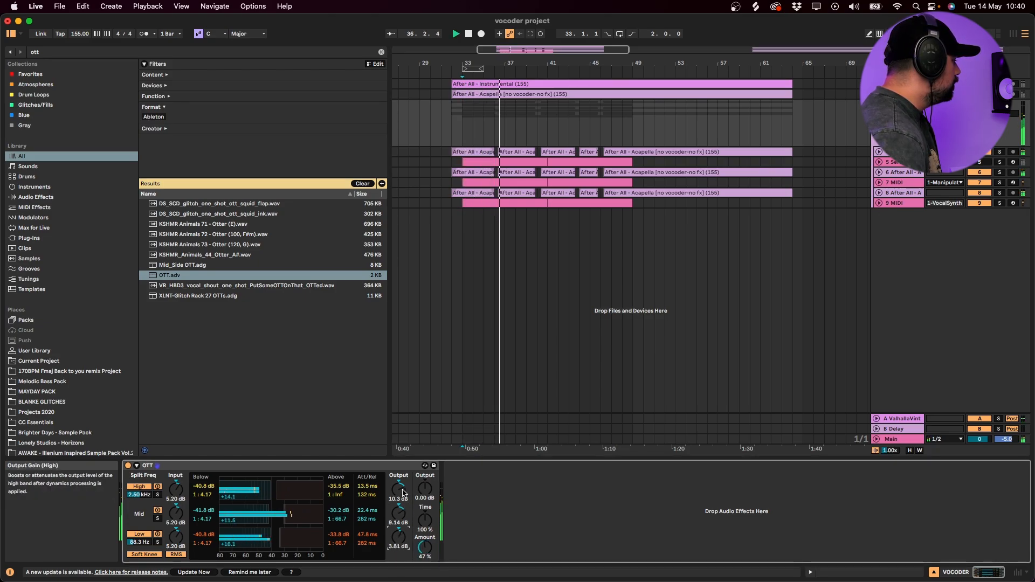
- Unfold and solo the MORPH SC acapella in the VOCODER group and play it from bar 35
left_click(862, 138)
left_click(878, 151)
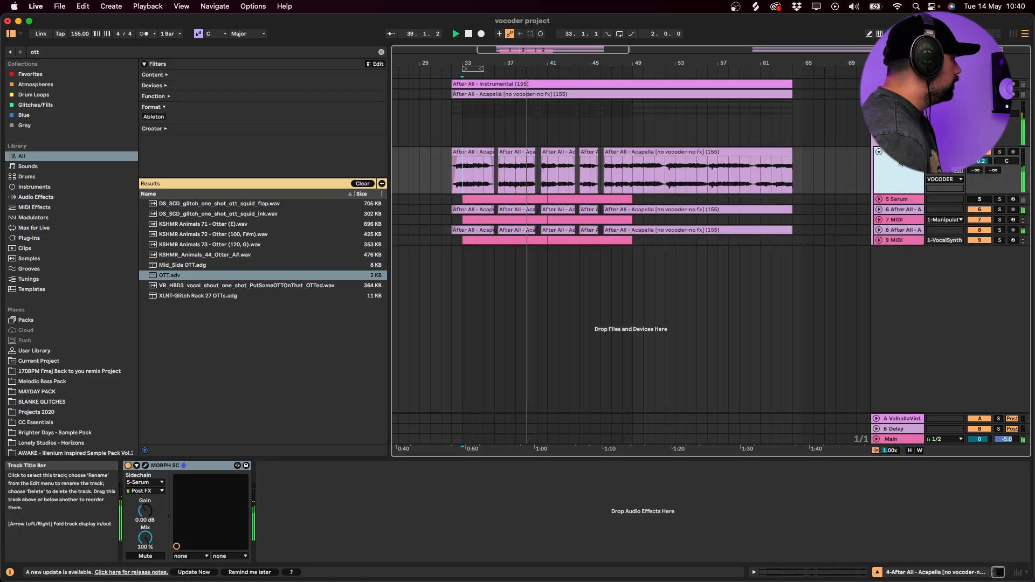
left_click(999, 152)
key("space")
key("space")
left_click(481, 178)
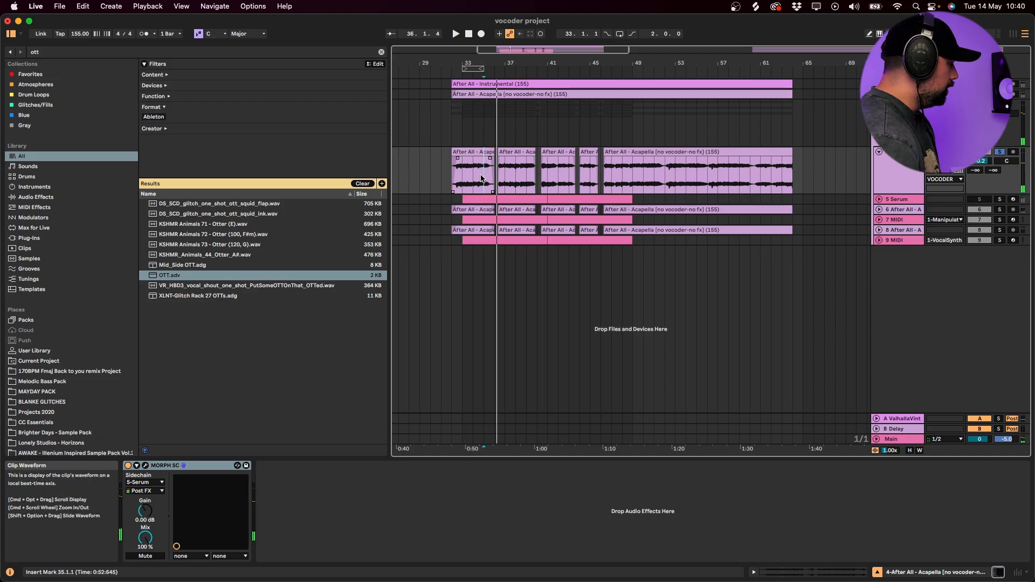
- Find Ableton's Gate in the browser and add it after MORPH SC on the soloed acapella
key("super+f")
type("gate")
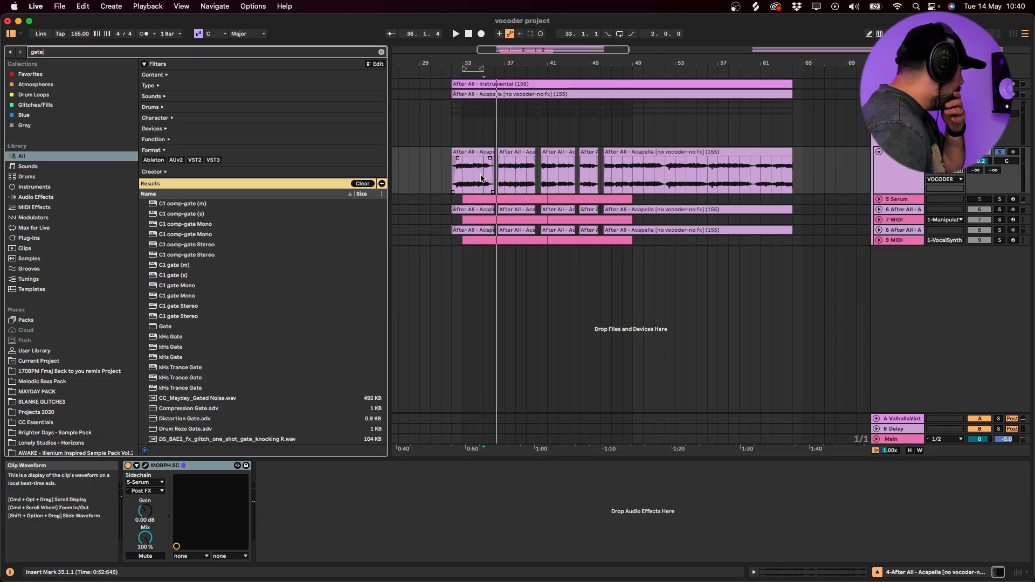
double_click(194, 327)
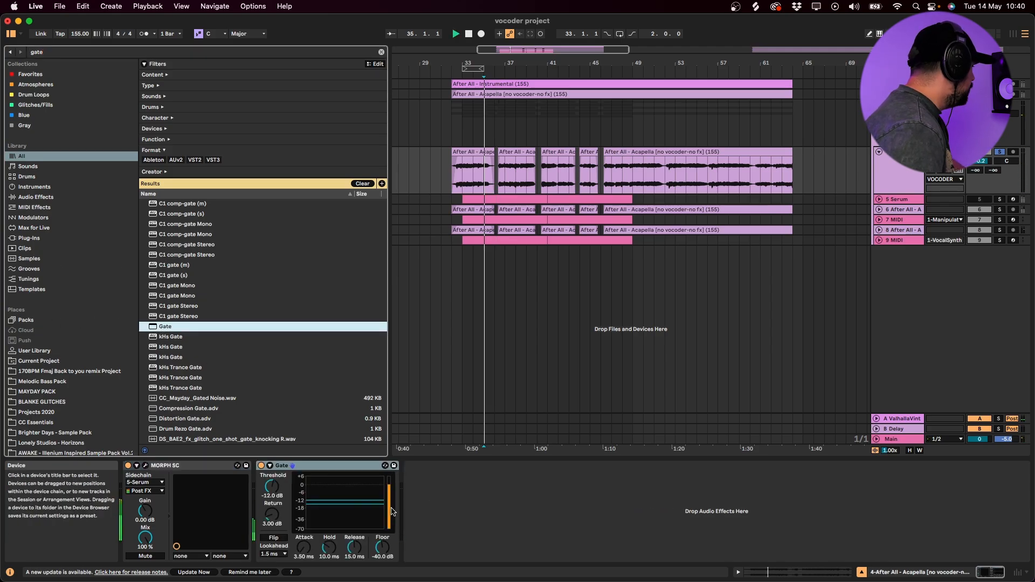
- Set the Gate's threshold to -50.7 dB and its release to 89 ms during playback
left_click_drag(272, 487, 273, 532)
key("space")
left_click_drag(354, 547, 354, 530)
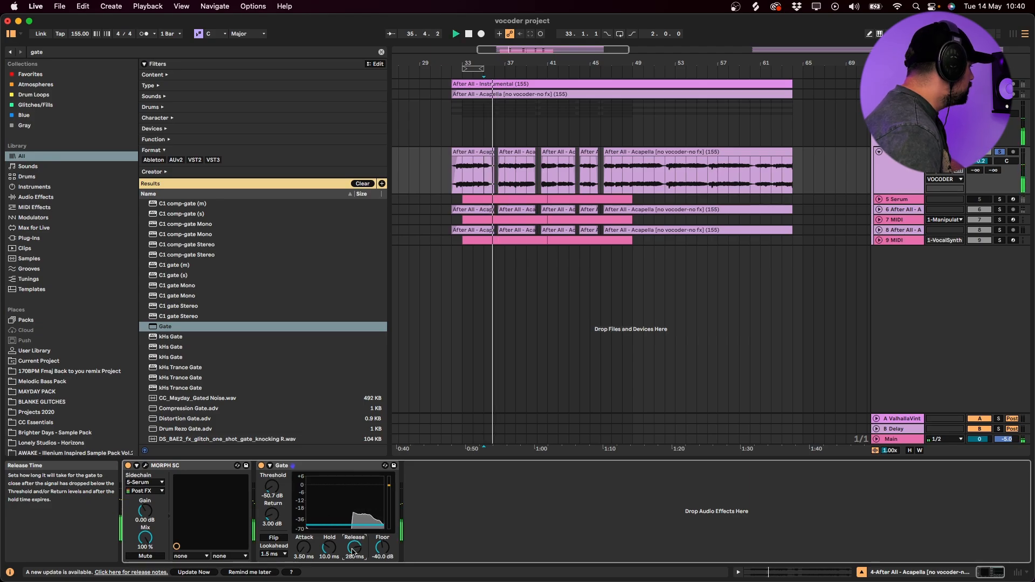
key("space")
left_click_drag(354, 548, 354, 554)
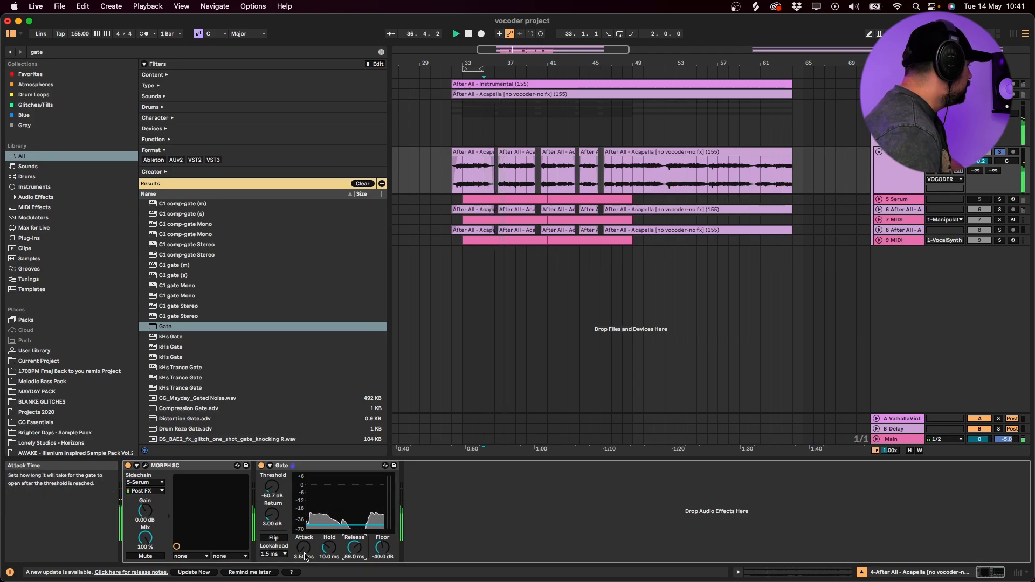
- Set the Gate's floor to -inf dB on the MORPH SC acapella, audition it and unsolo the track
left_click_drag(382, 548, 385, 574)
left_click(528, 175)
key("space")
key("space")
left_click(1000, 151)
- Find EQ Eight in the browser and add it after OTT on the VOCODER group
left_click(895, 125)
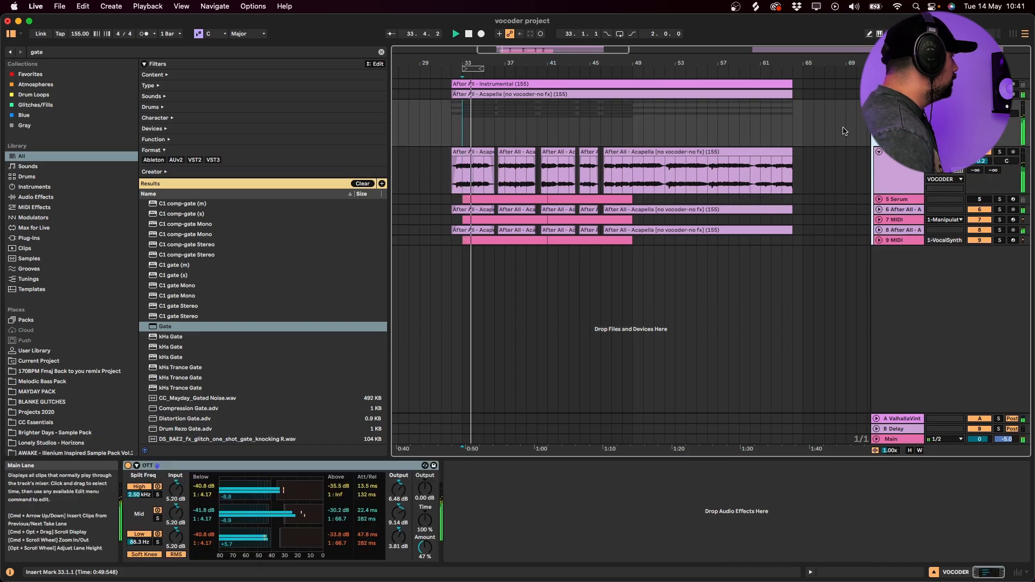
key("space")
key("super+f")
type("eq")
key("Down")
key("Down")
key("Down")
key("Down")
key("Return")
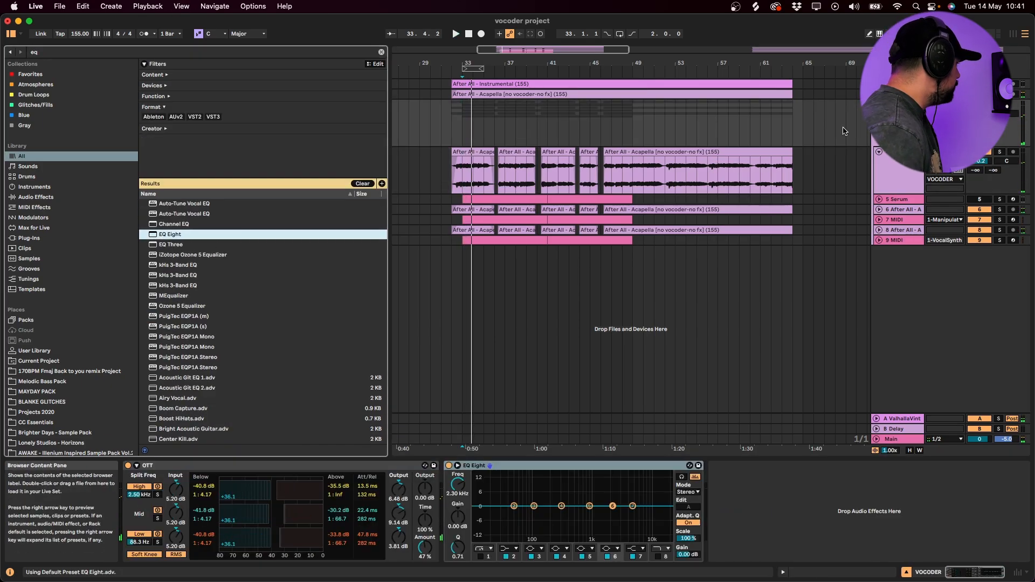
- During playback, shape EQ Eight's band 5 into a -7.14 dB cut at 4.08 kHz with a Q of 1.74
key("space")
left_click_drag(589, 506, 627, 479)
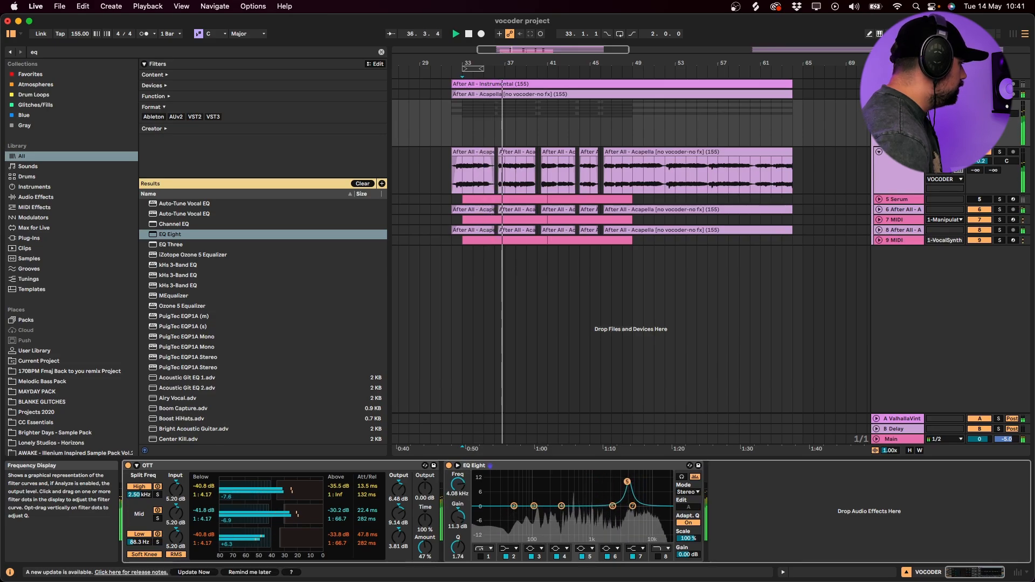
left_click_drag(459, 528, 459, 555)
left_click_drag(458, 518, 458, 515)
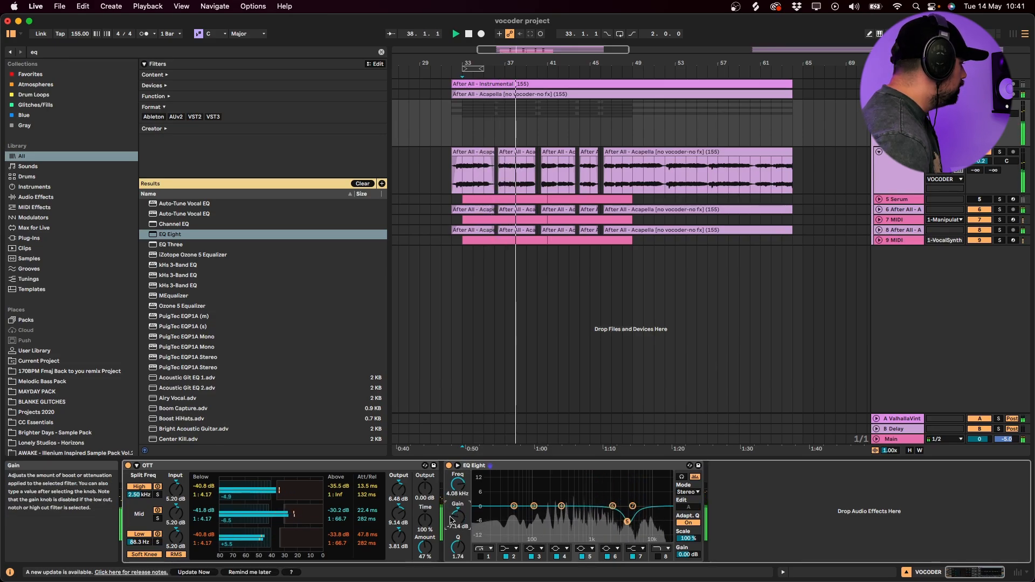
- Try a low cut at 80.8 Hz with band 1 of the VOCODER group's EQ Eight
left_click(480, 556)
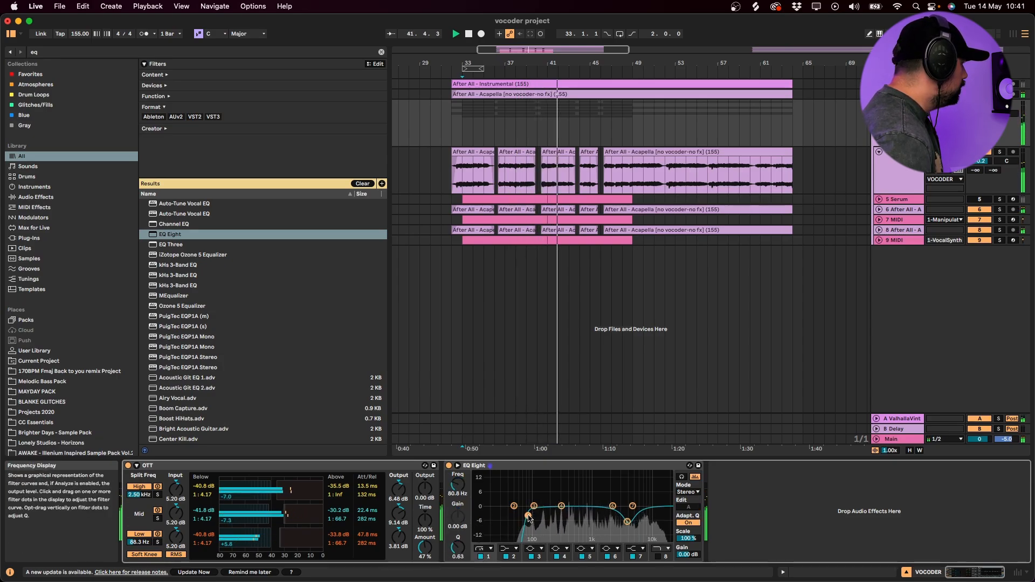
left_click(897, 199)
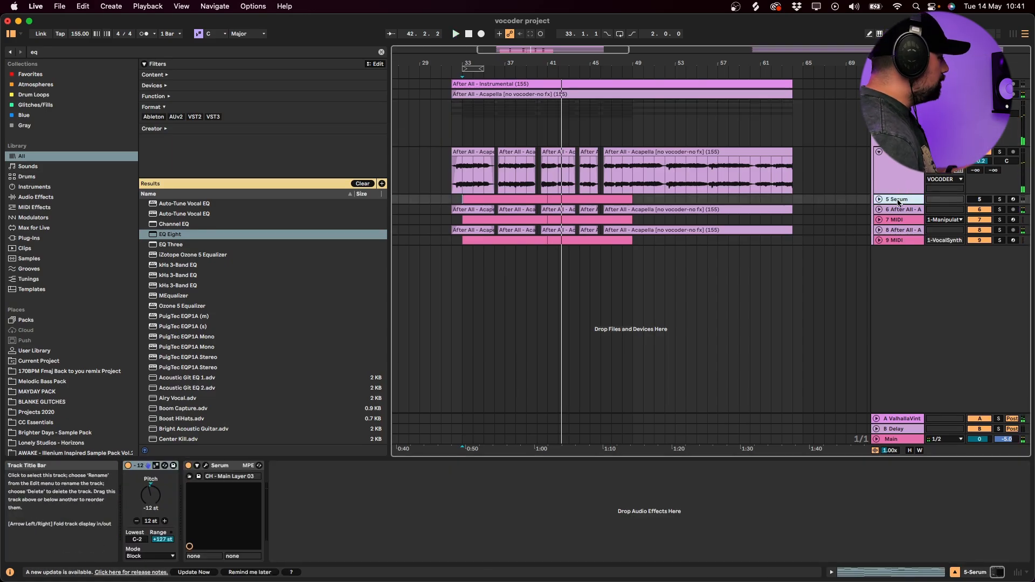
left_click(906, 175)
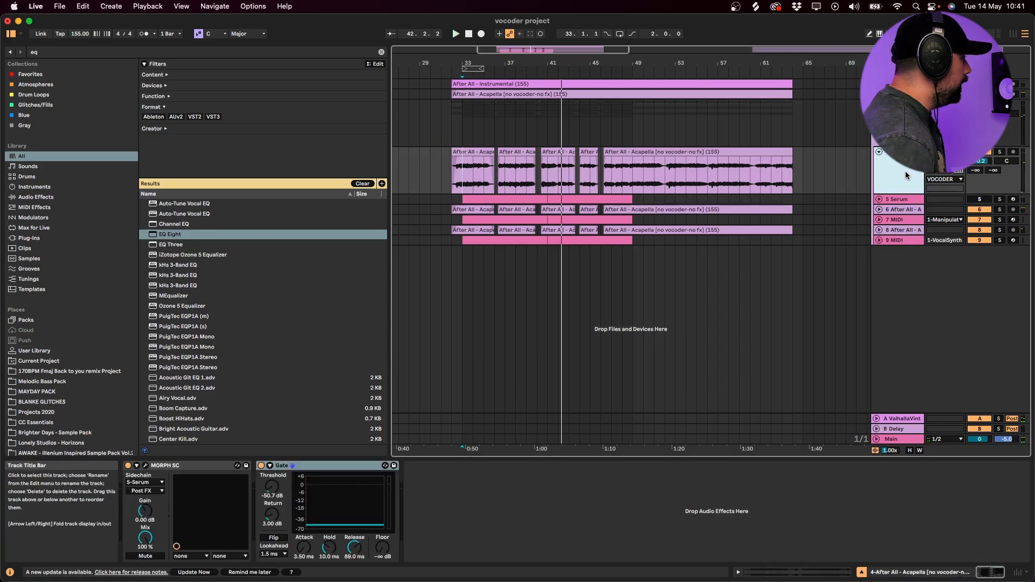
key("Down")
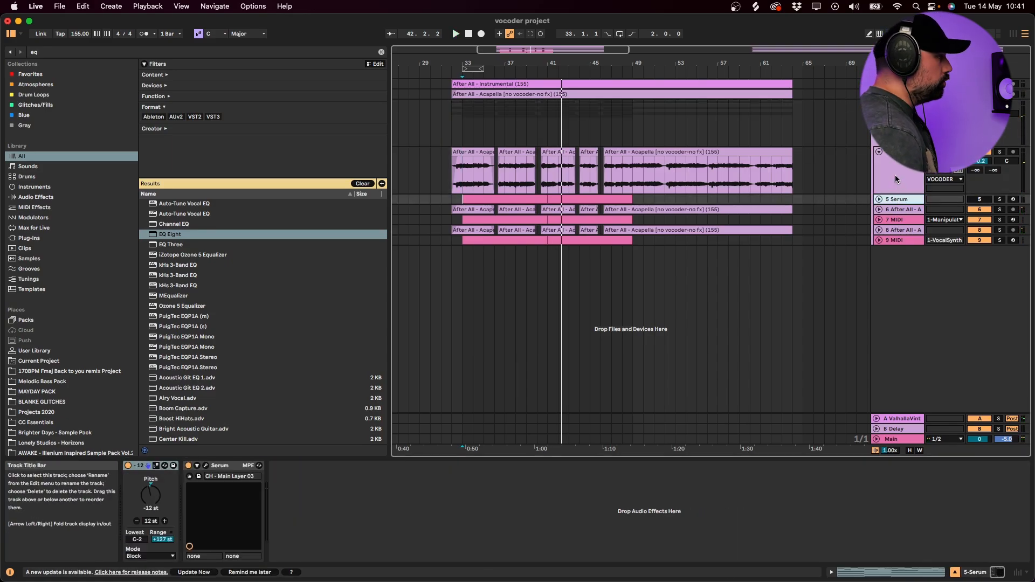
left_click(894, 129)
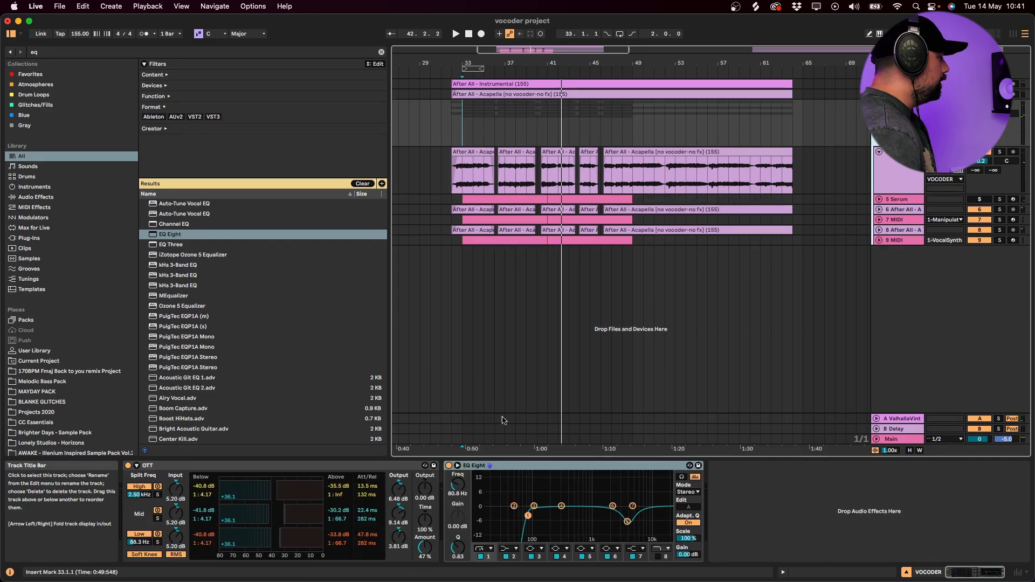
left_click(481, 557)
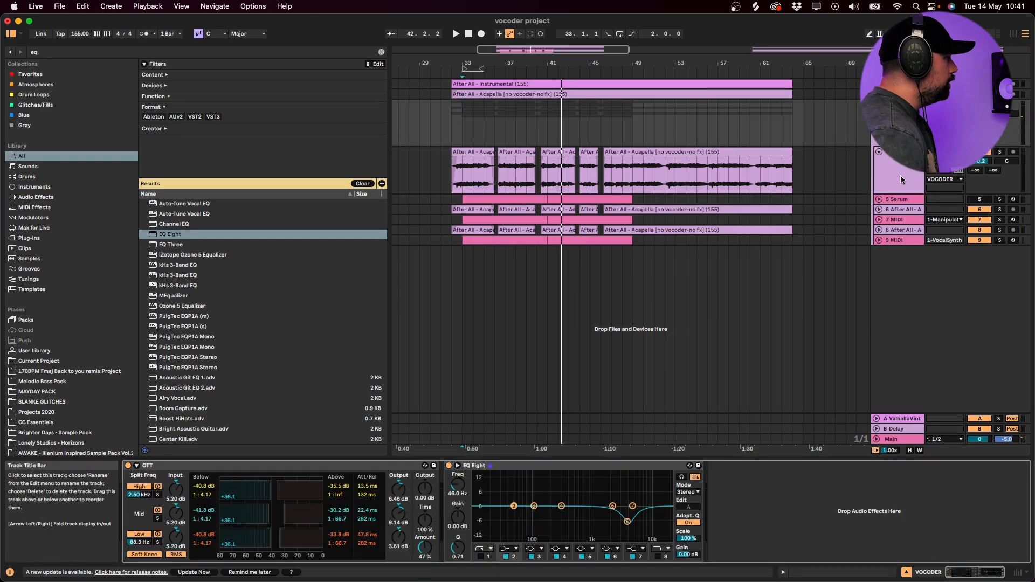
- Duplicate the MORPH SC acapella together with its Serum track, solo the copies and play them from bar 33
left_click(895, 199)
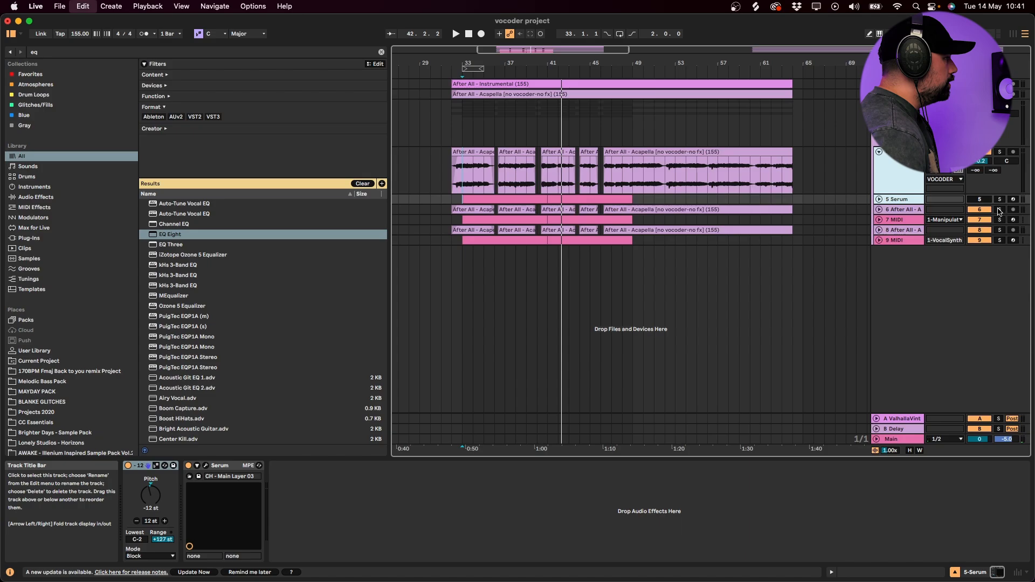
key("super+d")
left_click(1000, 210)
left_click(917, 222)
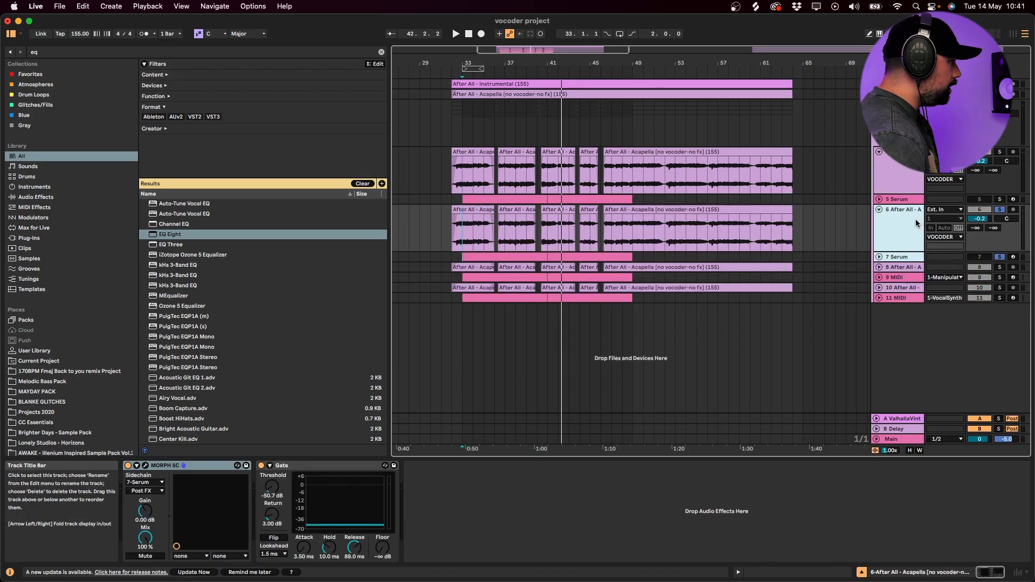
left_click(463, 226)
key("space")
key("space")
- In the duplicated Serum track's MIDI clip, delete the upper notes, keep only the lowest note of each chord, and play it
double_click(474, 257)
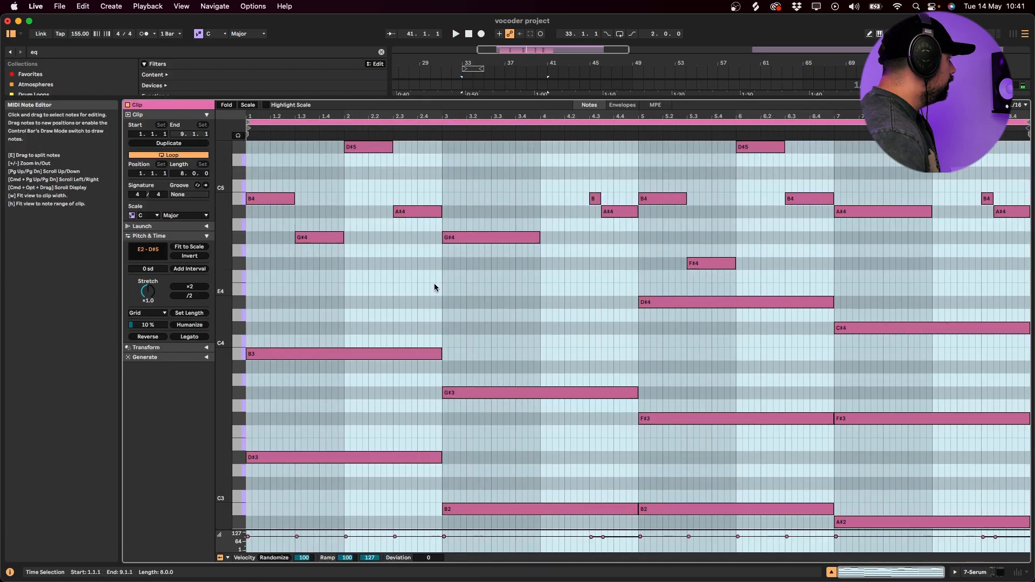
scroll(439, 282, "up", 3)
left_click_drag(220, 301, 241, 302)
left_click_drag(320, 394, 474, 224)
key("Delete")
left_click_drag(328, 244, 262, 298)
key("Delete")
left_click_drag(520, 416, 521, 405)
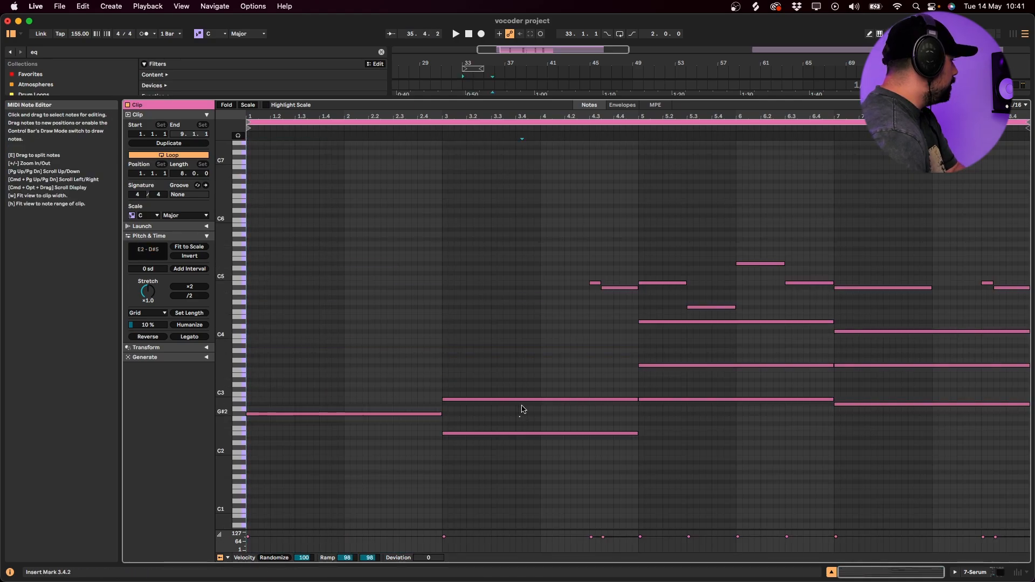
left_click_drag(569, 252, 1023, 388)
key("Delete")
key("space")
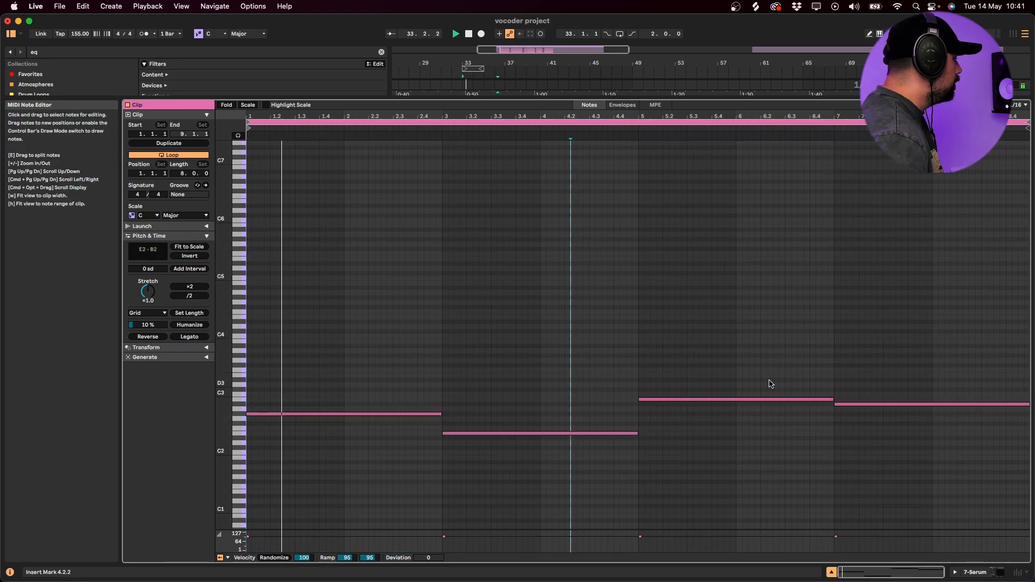
- Unfold the duplicated Serum track, duplicate the bass-note clip over bars 41 to 49 and audition the vocoded copy
key("shift+Tab")
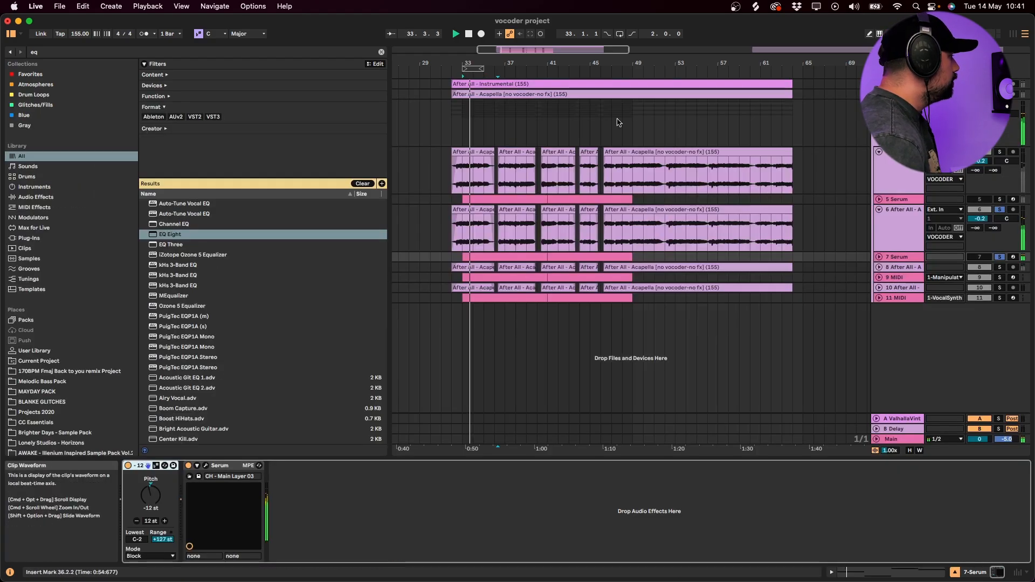
left_click(879, 258)
left_click(522, 257)
left_click(563, 257)
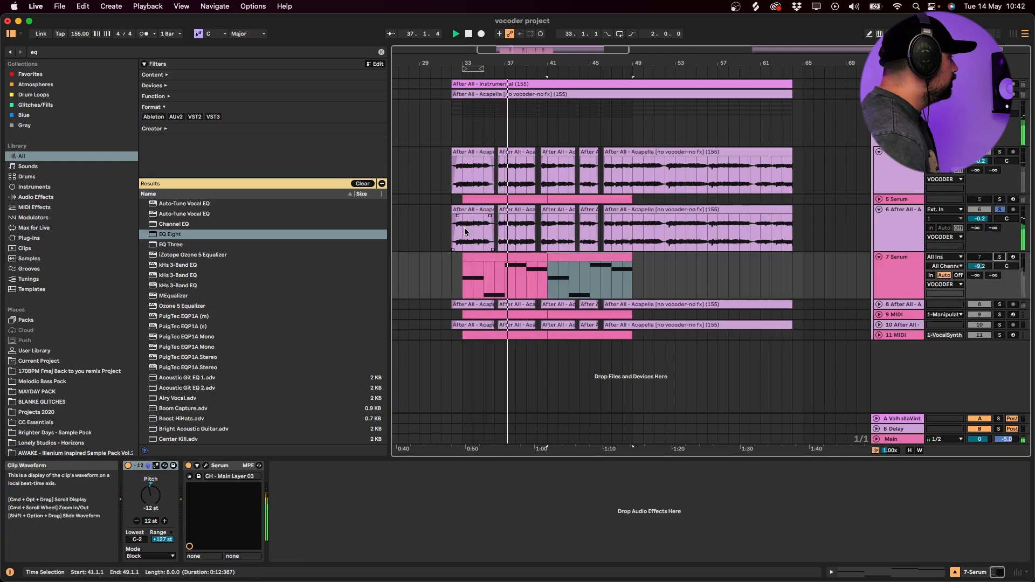
left_click(568, 234)
key("space")
- Load the Horizons user preset BS - Distorted Saw in the duplicated track's Serum and turn off its -12 st Pitch device
left_click(145, 466)
left_click(145, 466)
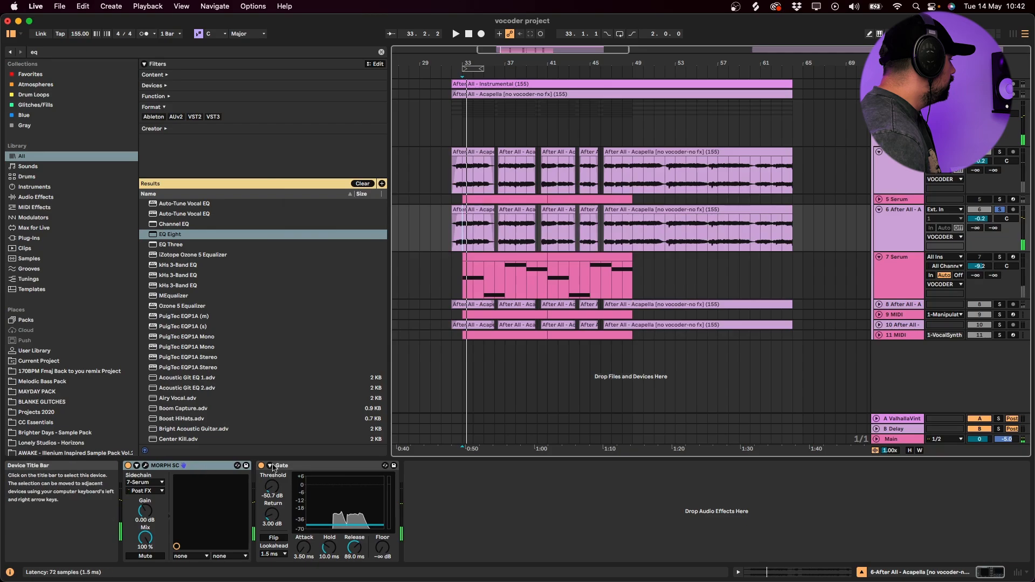
key("Down")
left_click(205, 467)
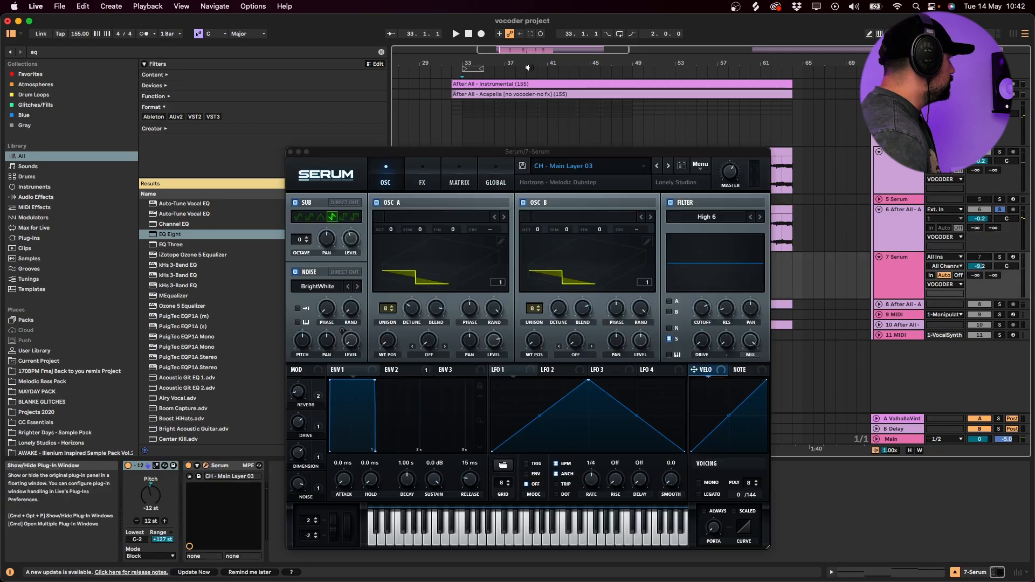
left_click(565, 167)
mouse_move(561, 298)
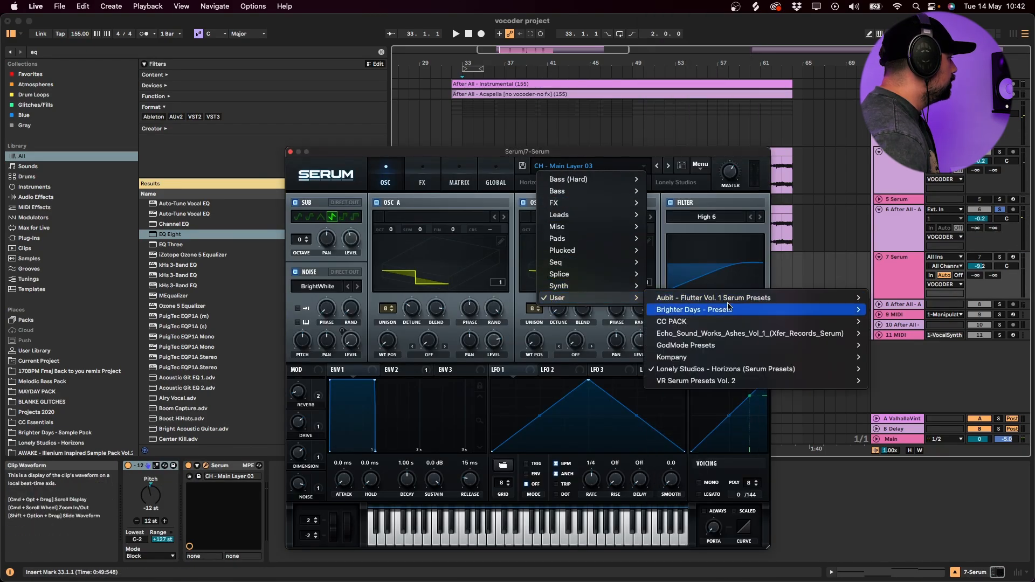
mouse_move(755, 369)
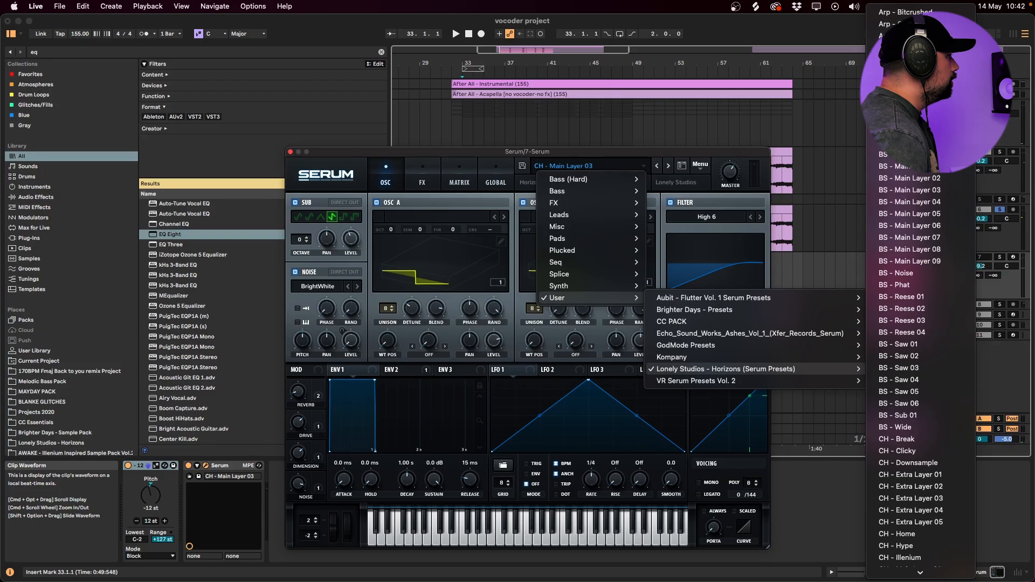
left_click(905, 154)
key("space")
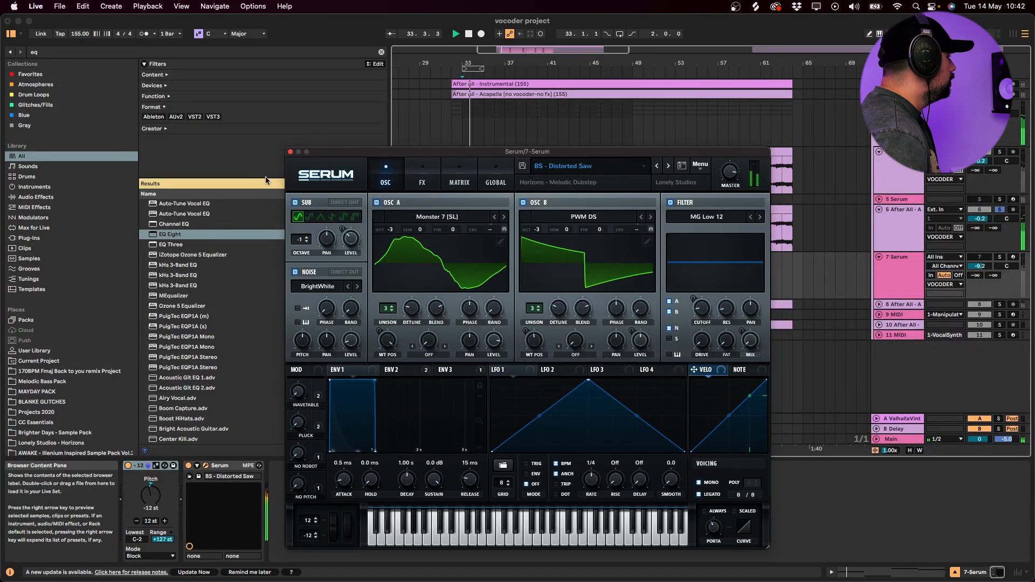
left_click(128, 466)
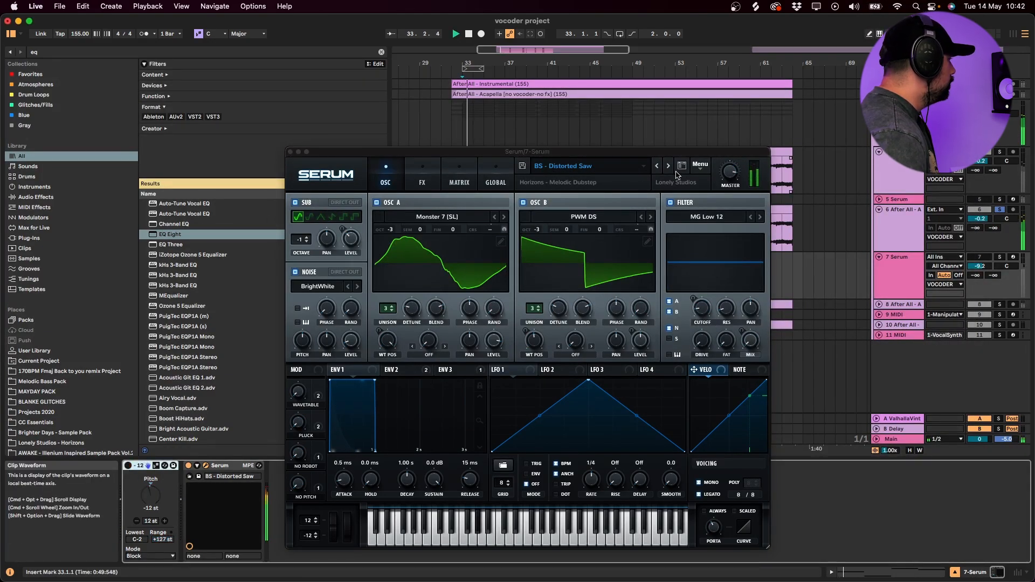
- Solo the original MORPH SC acapella and the VOCODER group and play the layers together
left_click(905, 172)
key("s")
key("space")
key("space")
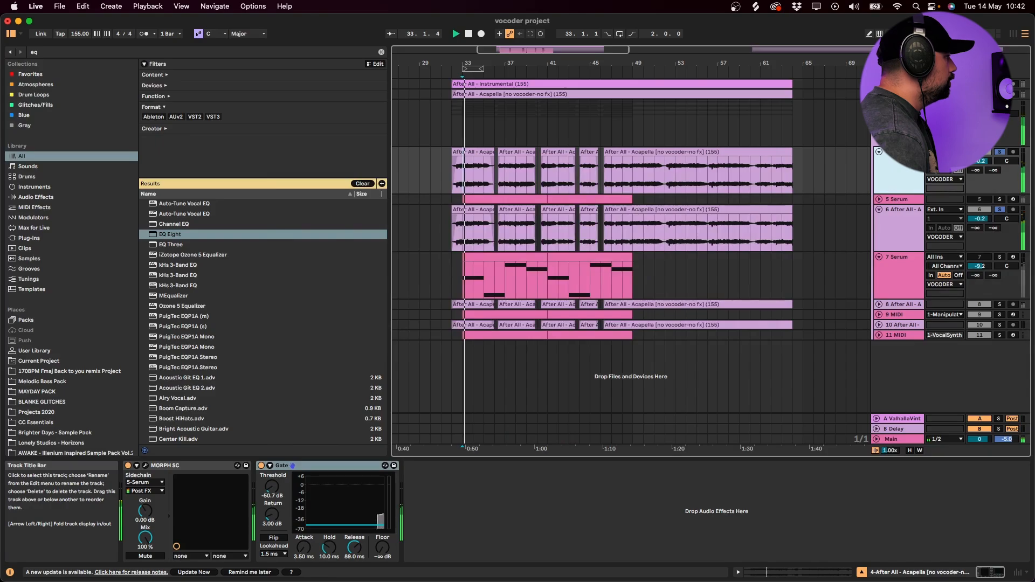
left_click(901, 129)
key("s")
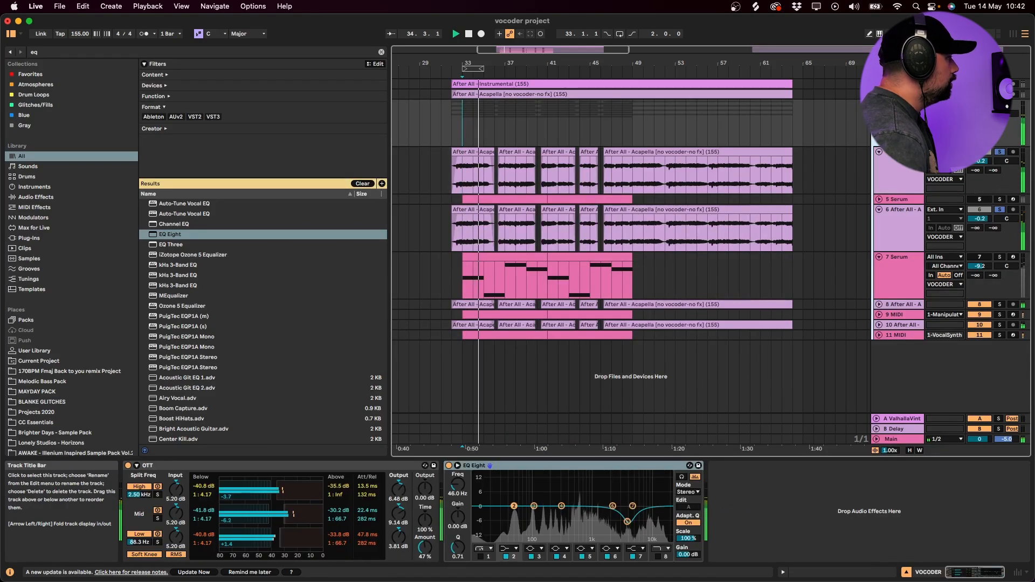
- Step through the duplicated track's Serum presets during playback to BS - Gritty and close the plug-in window
left_click(894, 222)
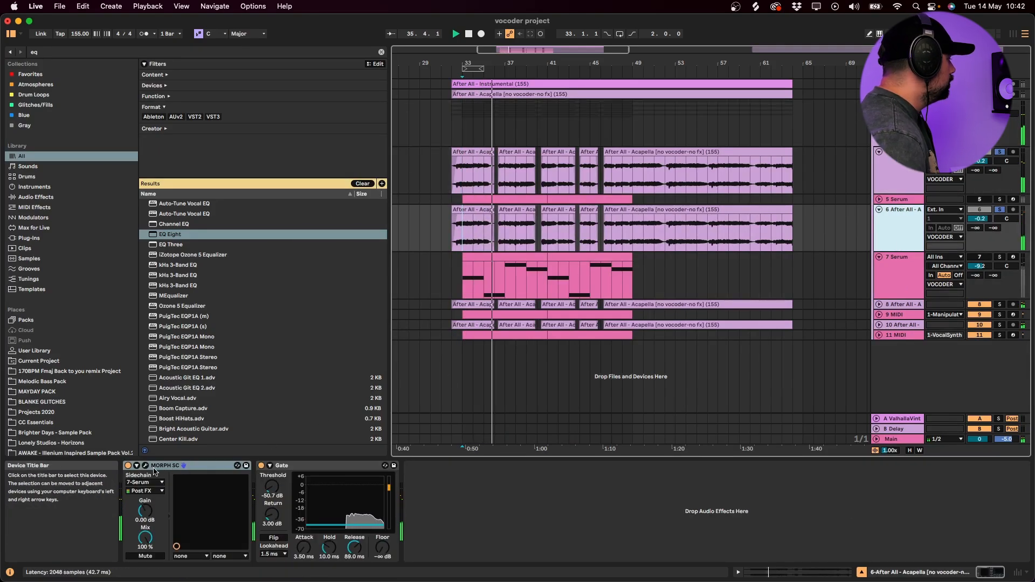
left_click(464, 244)
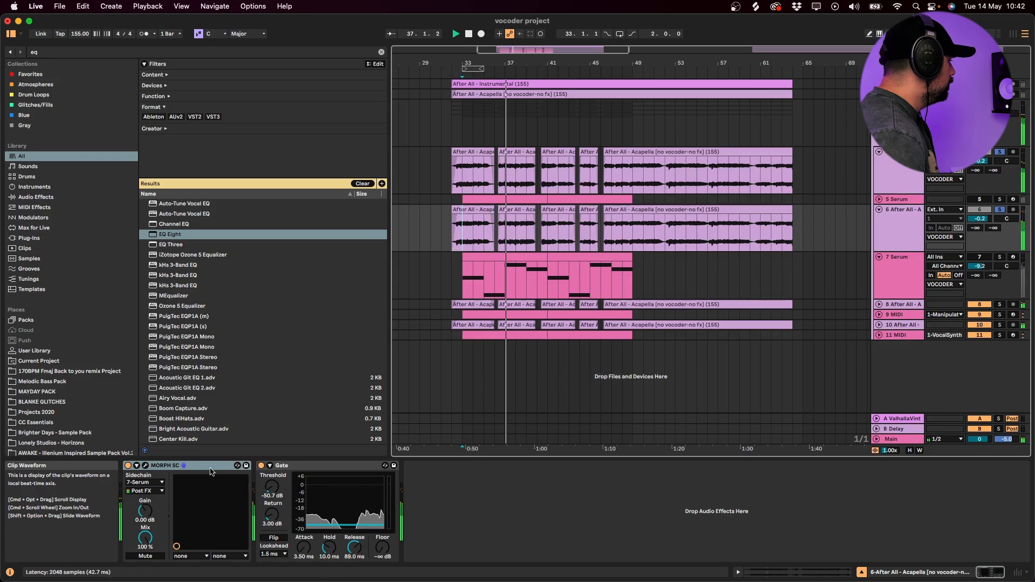
left_click(466, 295)
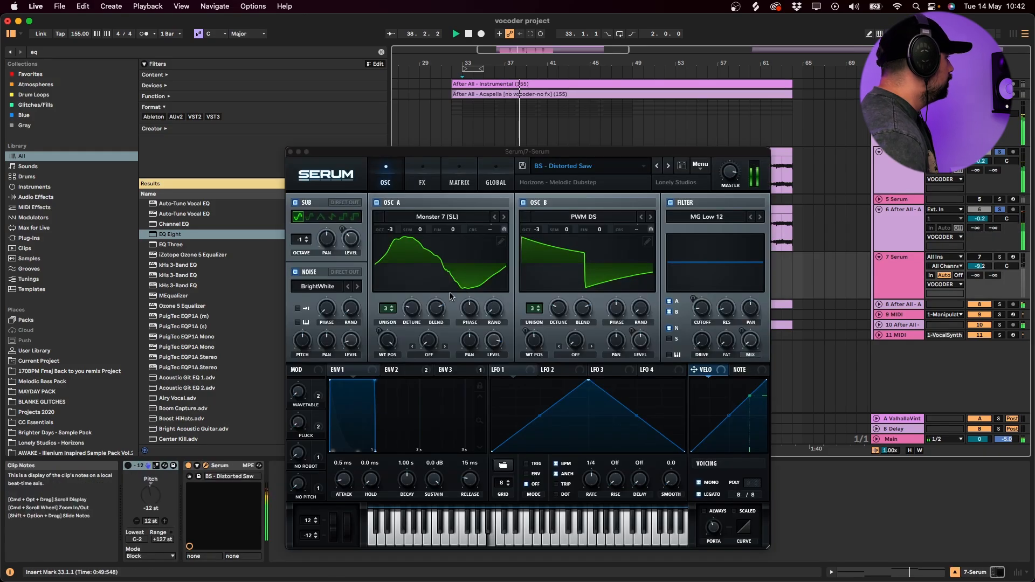
left_click(669, 166)
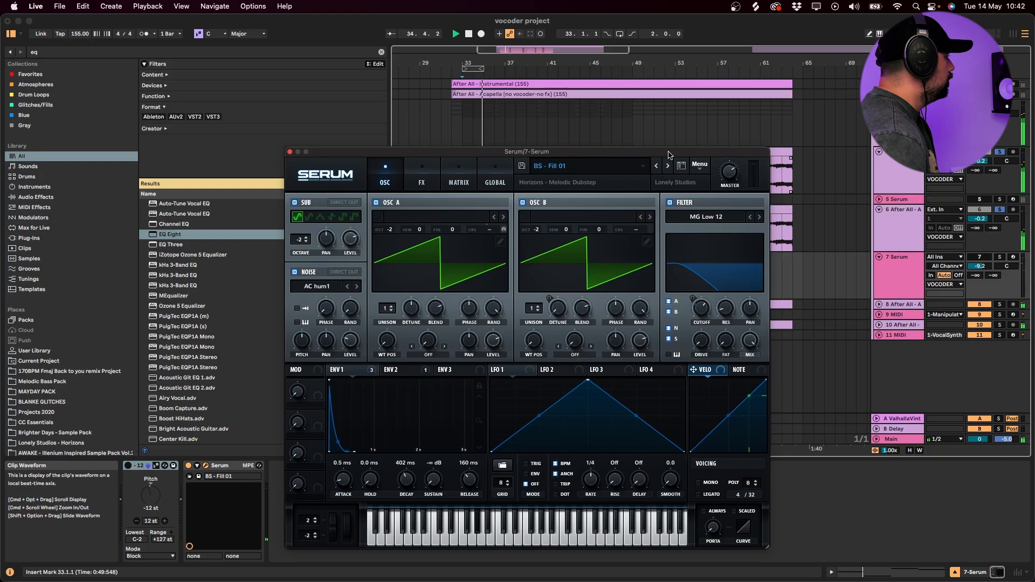
left_click_drag(668, 155, 660, 139)
left_click(660, 154)
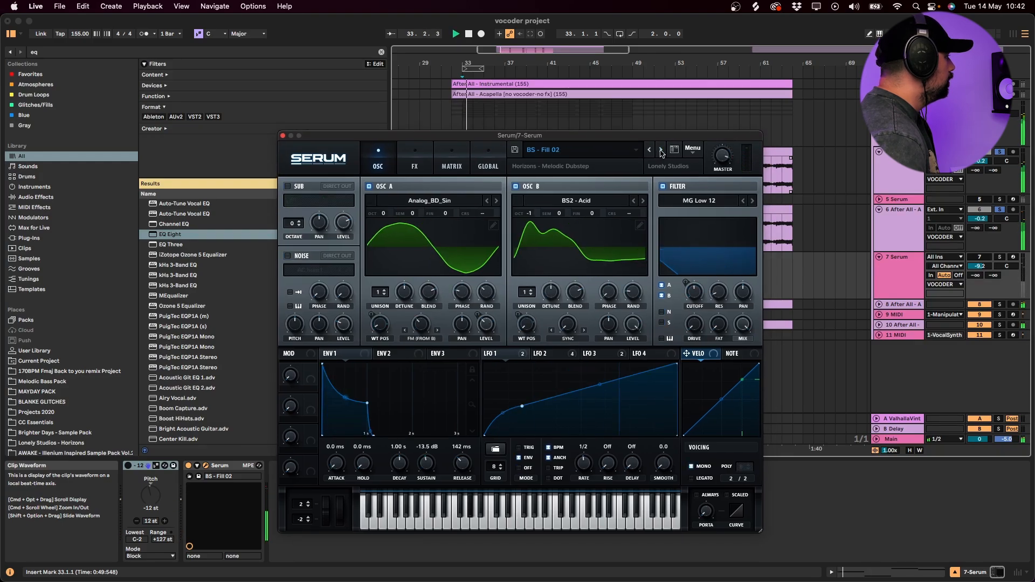
left_click(660, 153)
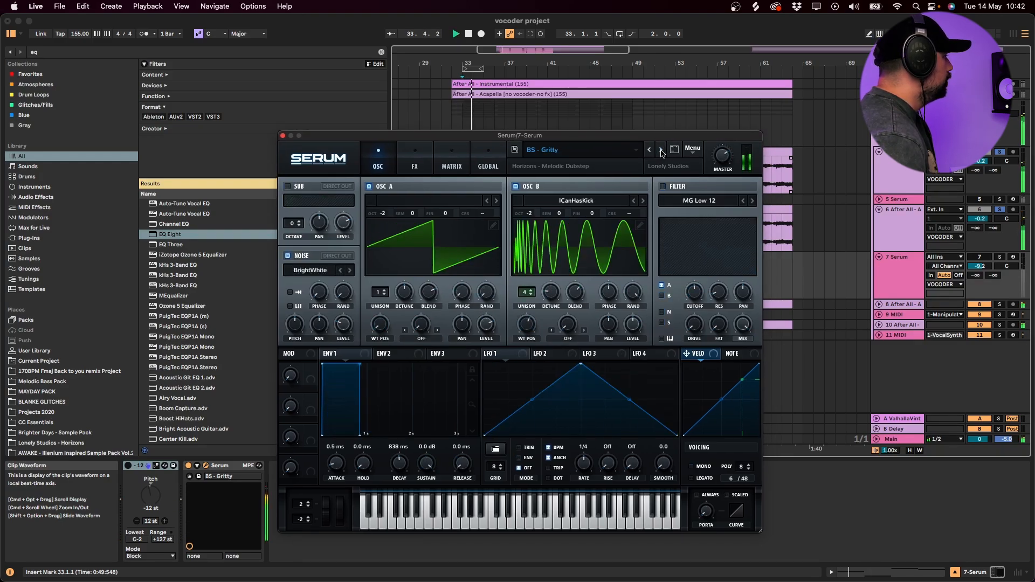
left_click(282, 136)
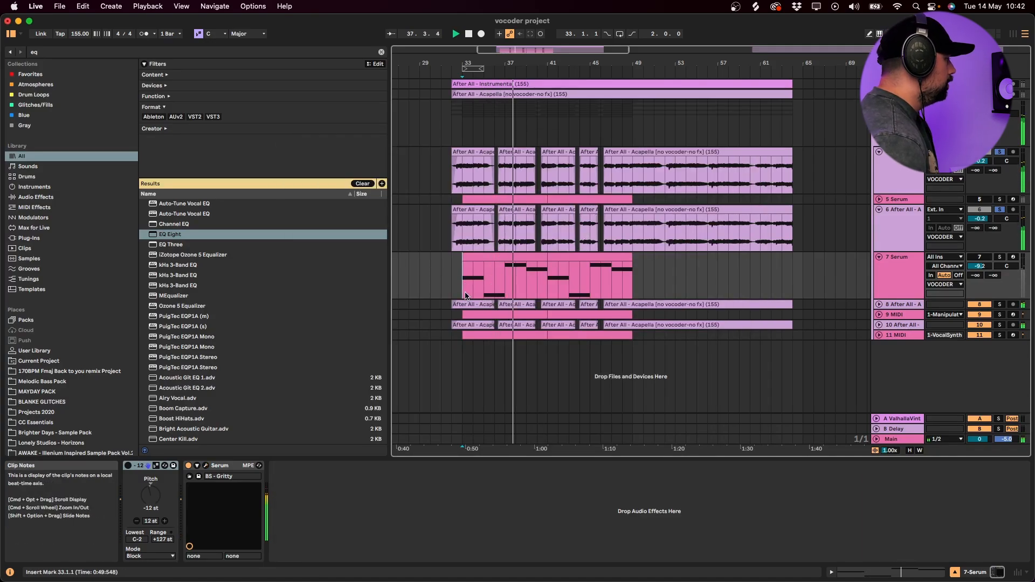
- Add an EQ Eight after the Gate on the duplicated MORPH SC acapella and start playback
left_click(458, 236)
key("space")
key("super+f")
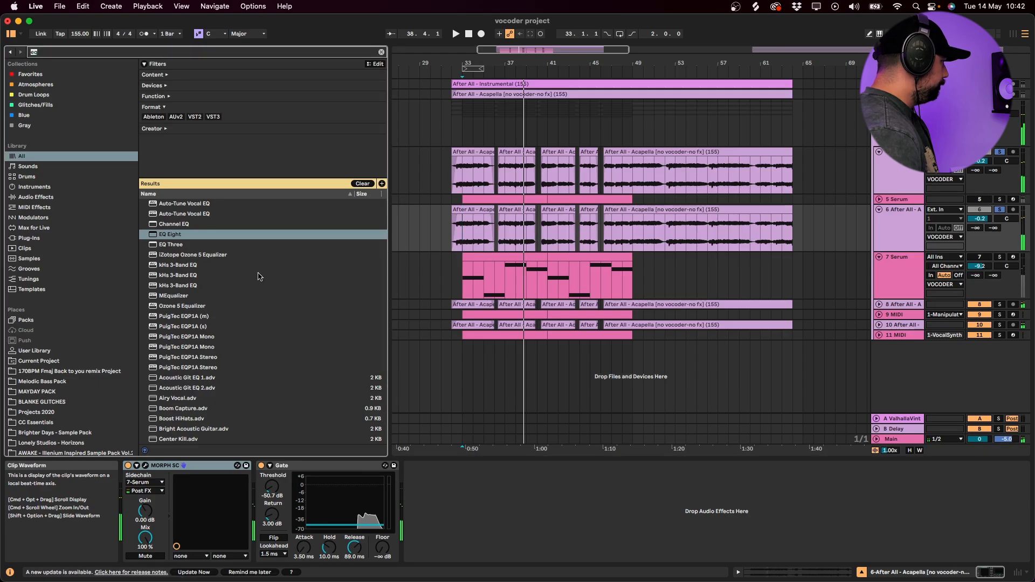
left_click_drag(178, 238, 349, 333)
left_click_drag(483, 481, 485, 485)
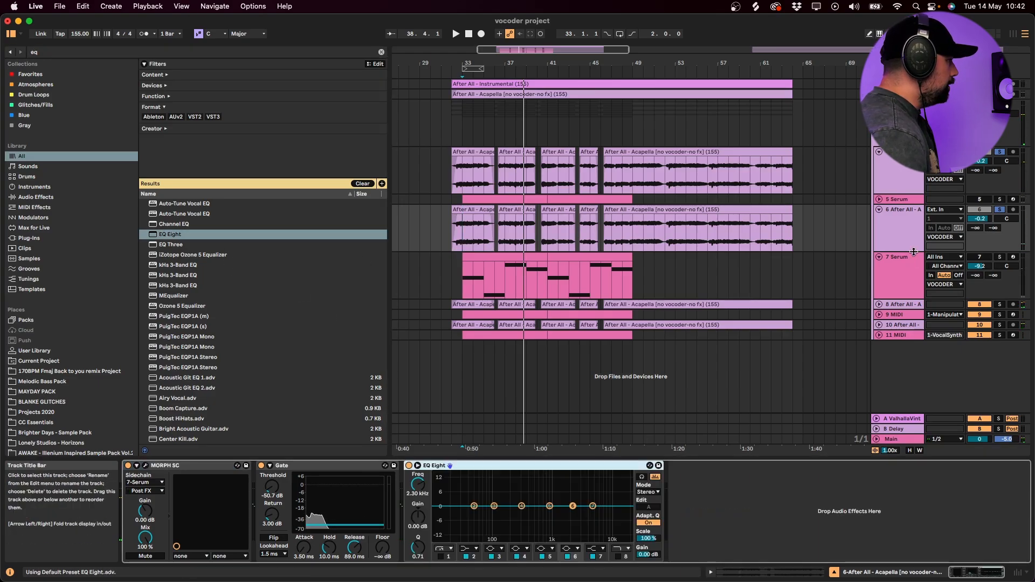
key("space")
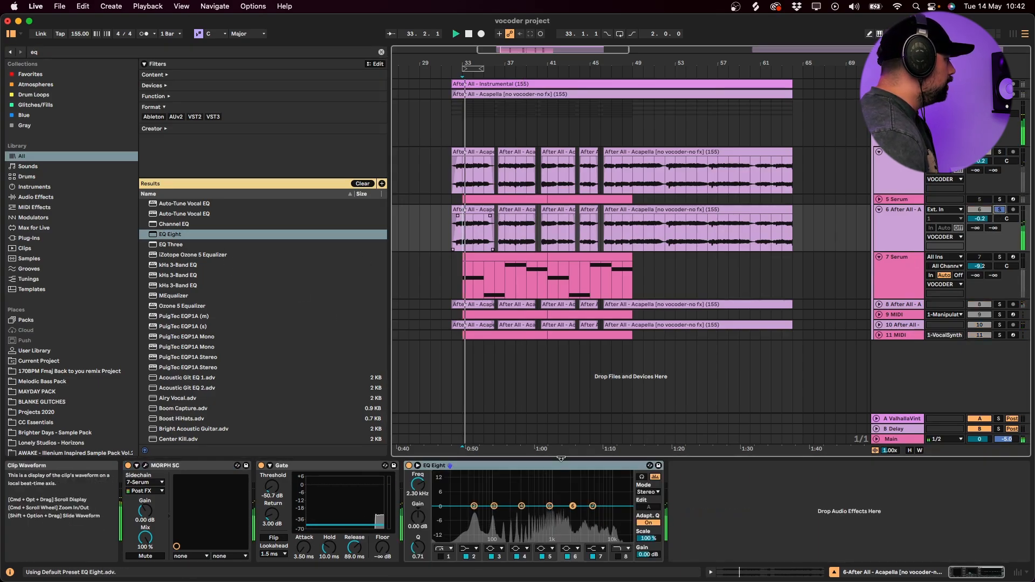
- Shape the duplicated MORPH SC acapella's EQ Eight with a band 7 cut, a 4.74 kHz band 8 cut and a 4.34 dB band 2 boost at 183 Hz
left_click_drag(593, 506, 569, 525)
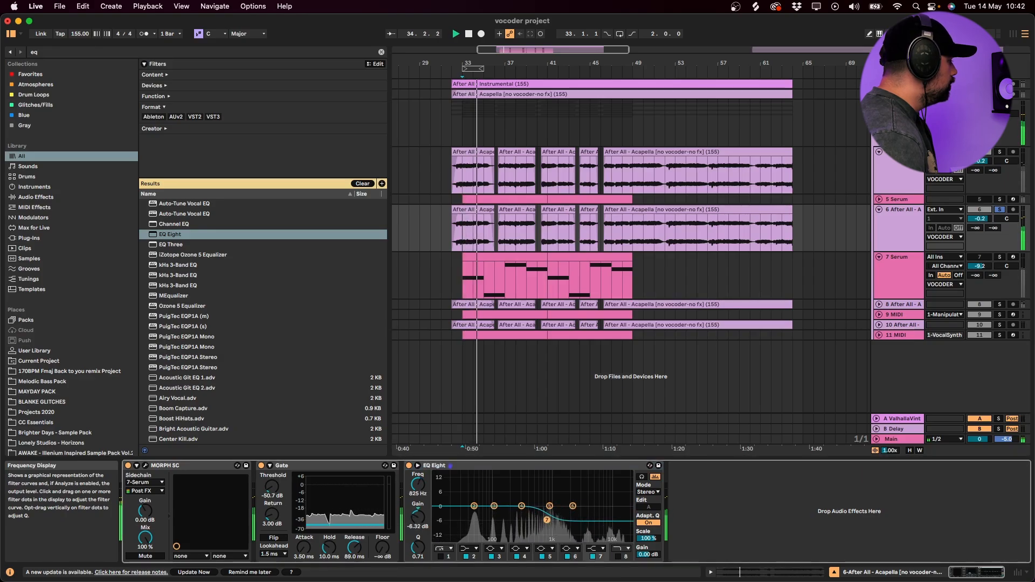
left_click(617, 556)
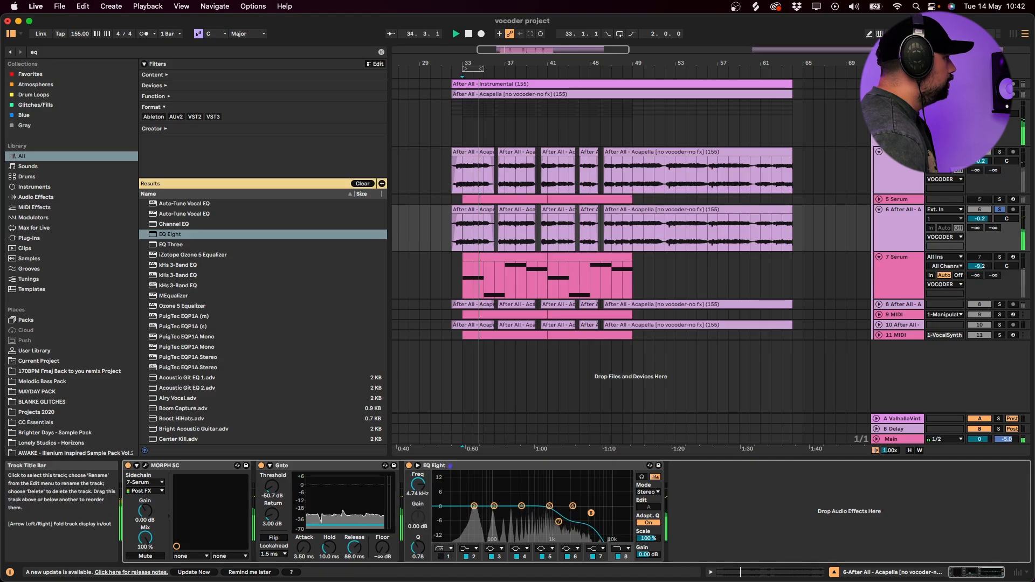
left_click(854, 138)
left_click(459, 238)
key("s")
key("space")
key("space")
left_click(979, 210)
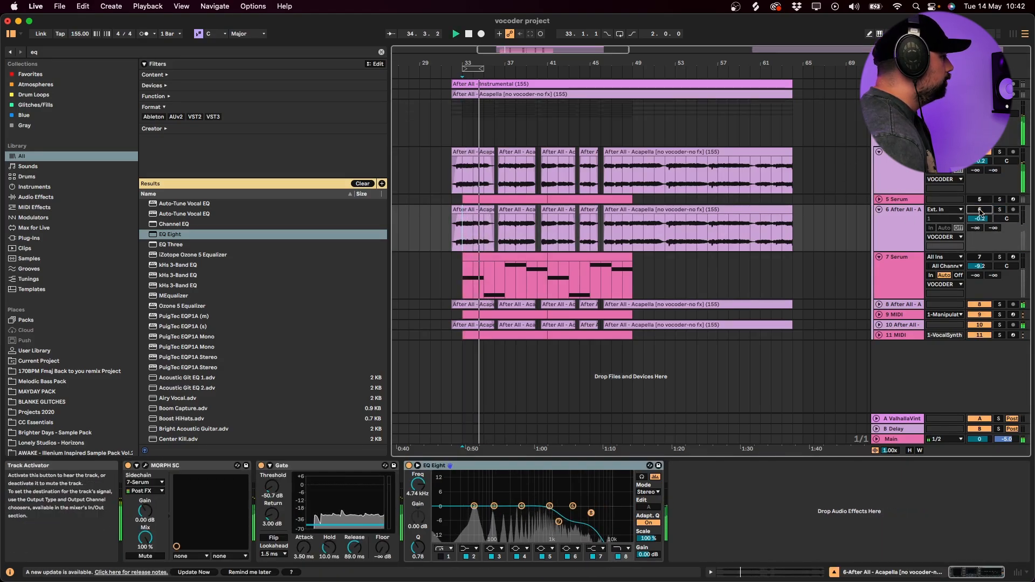
left_click_drag(473, 506, 493, 490)
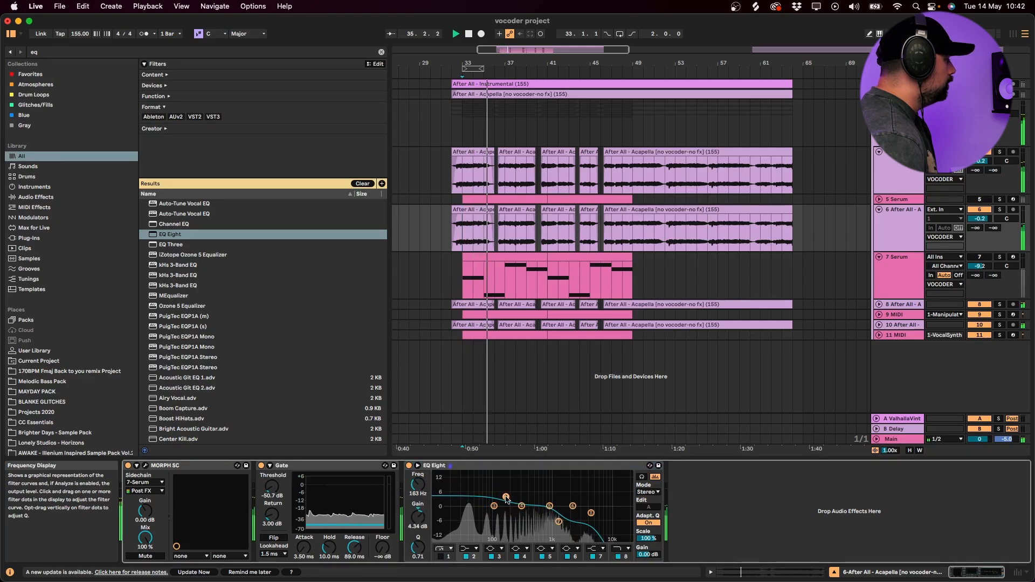
- Listen to the layered vocoders with the VOCODER group folded, replay from bar 33, and unfold the group
left_click(998, 209)
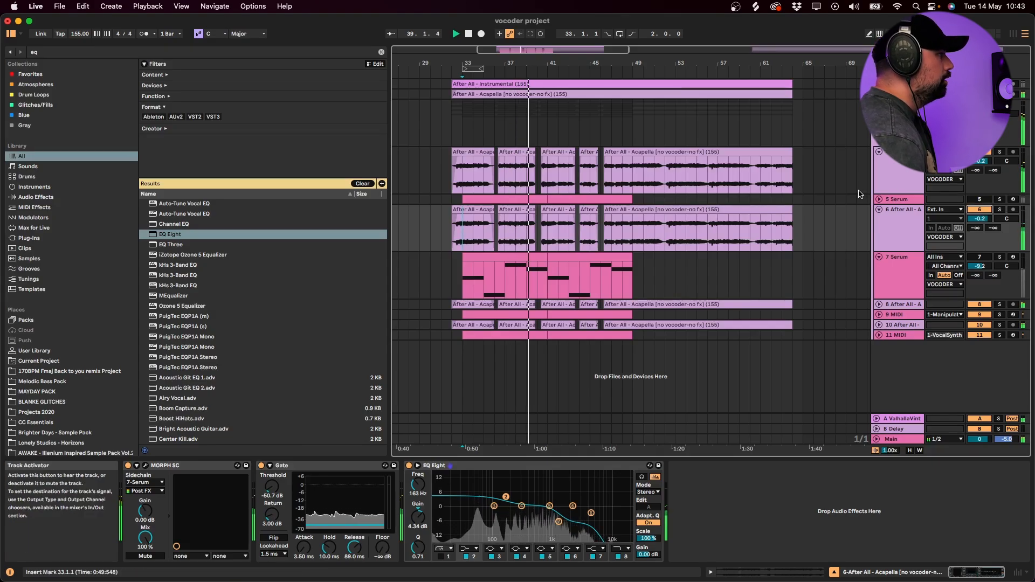
left_click(877, 104)
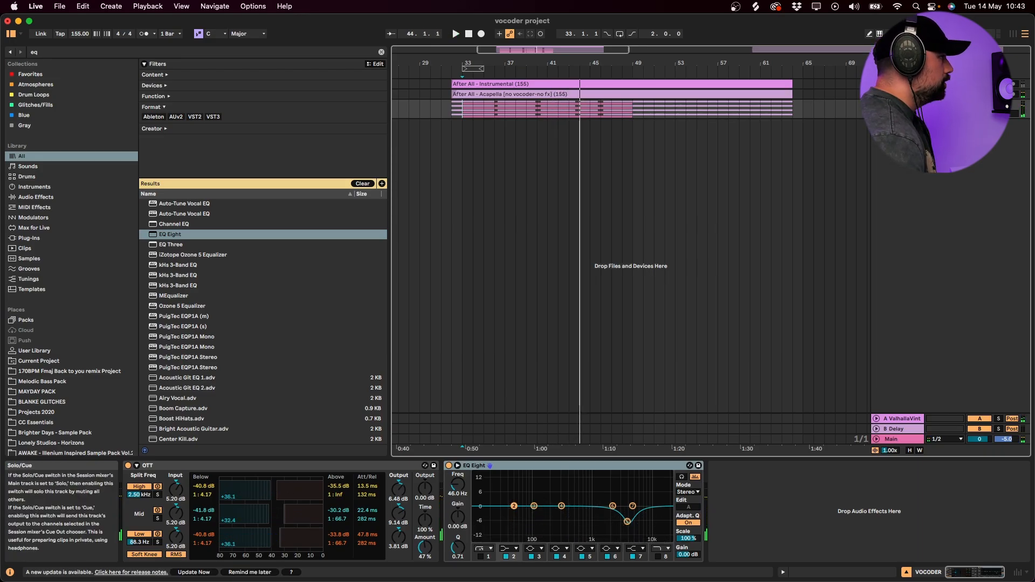
left_click(466, 85)
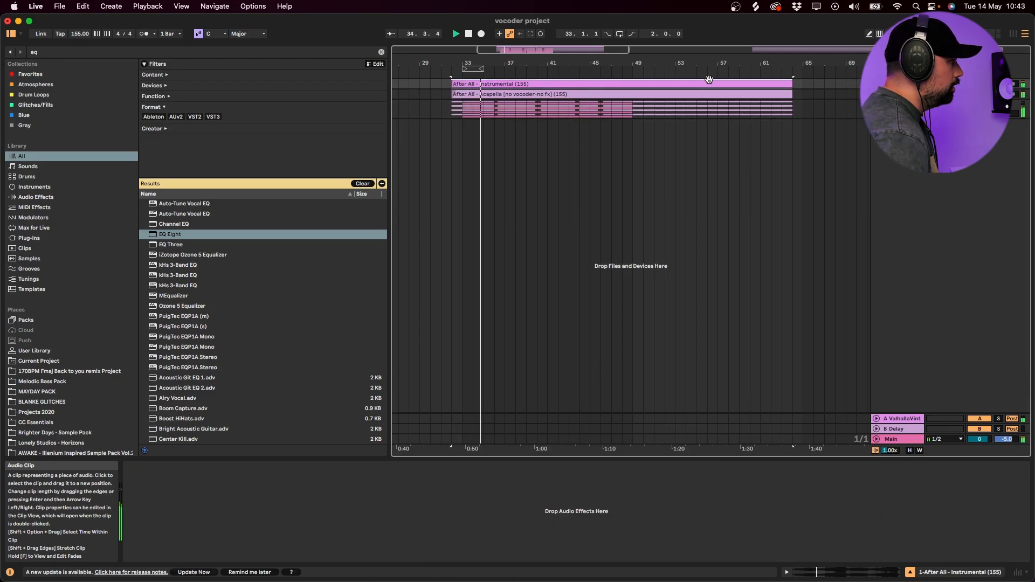
left_click(877, 104)
key("space")
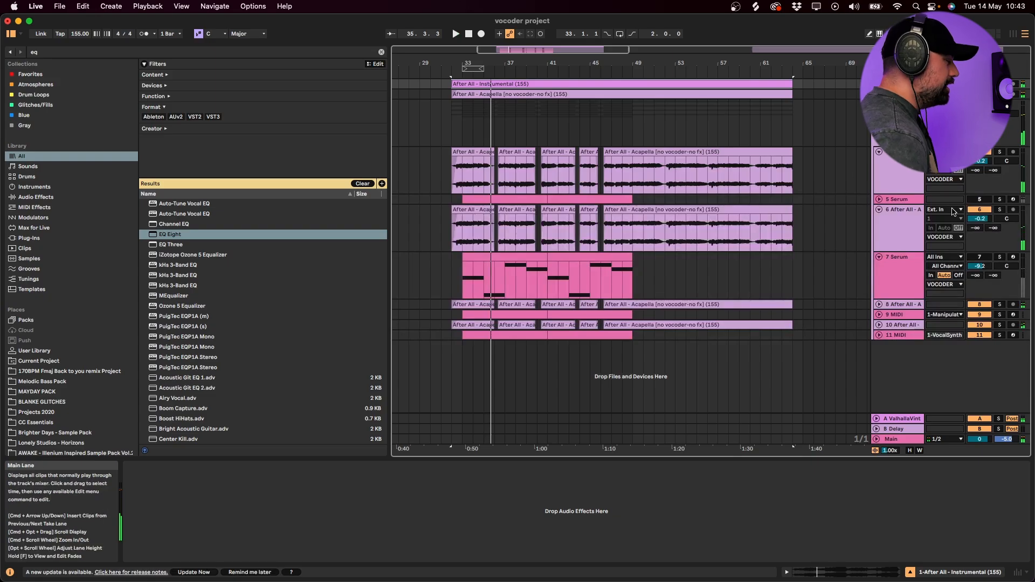
- Switch to Spotify, play the reference song Symptoms by Culture Code and LUVIUM, and return to Ableton Live
left_click(894, 217)
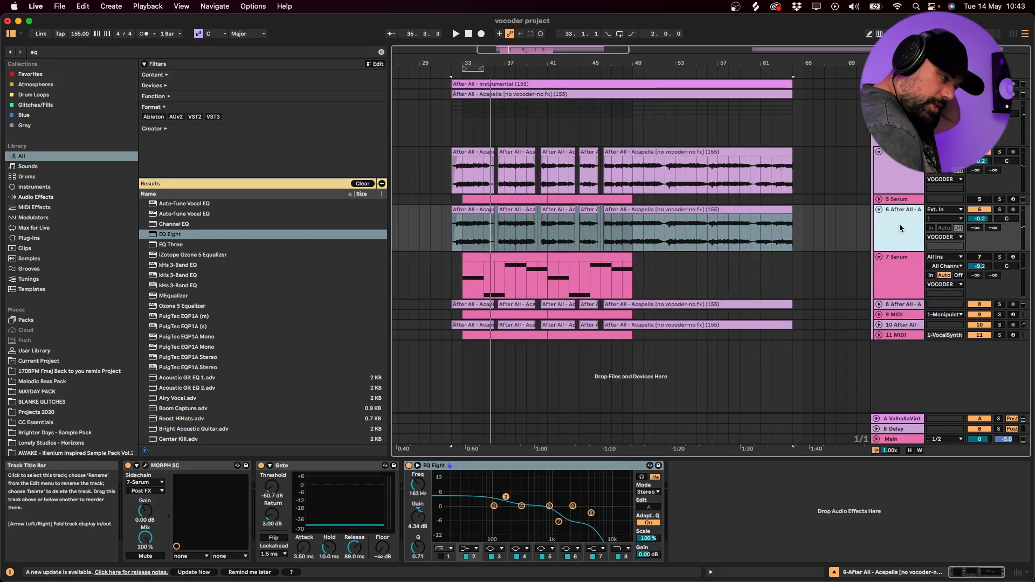
left_click_drag(464, 238, 597, 243)
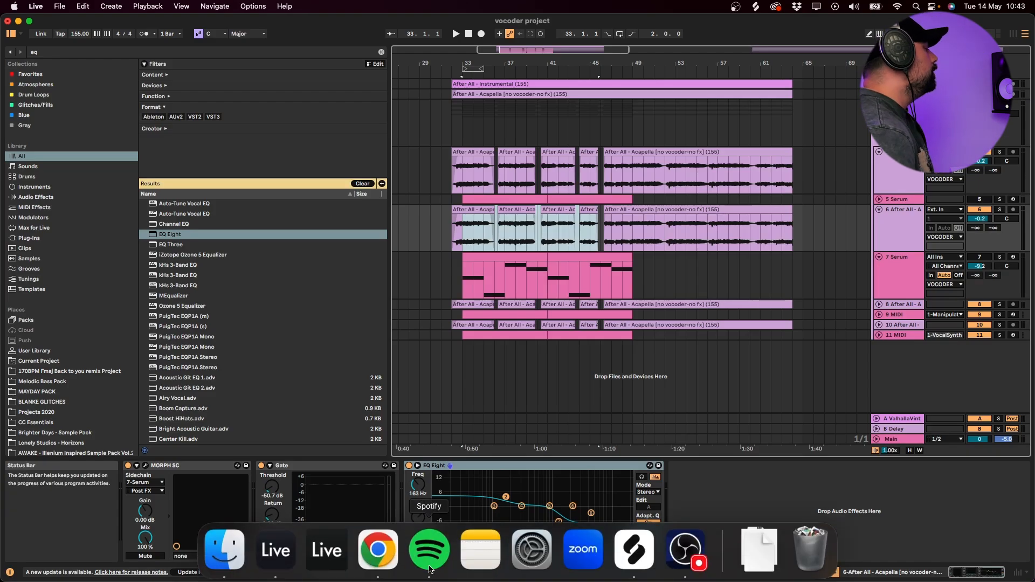
left_click(376, 547)
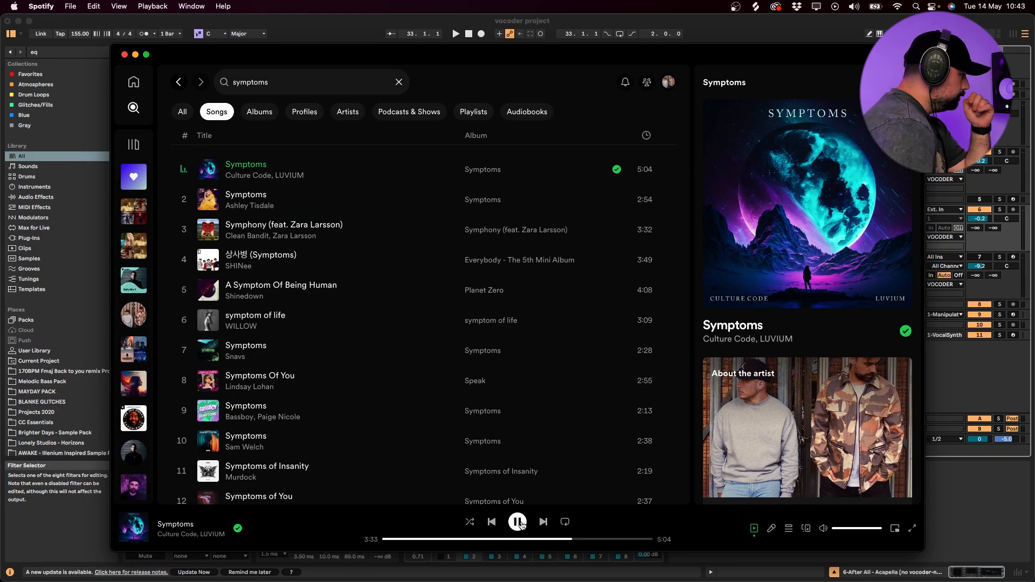
left_click(1005, 492)
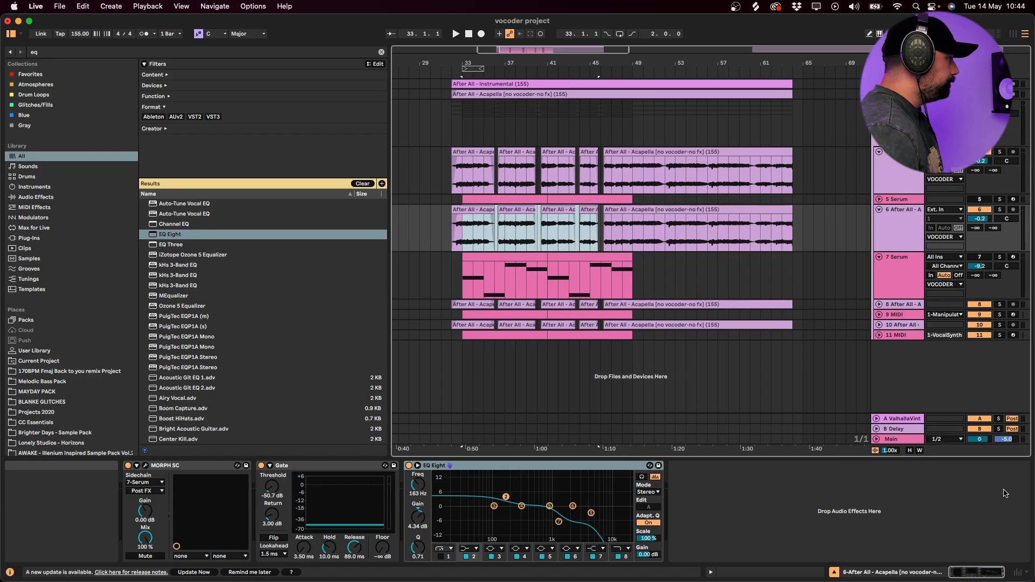
- Delete the duplicated MORPH SC acapella track and its Serum track from the VOCODER group
left_click(912, 240)
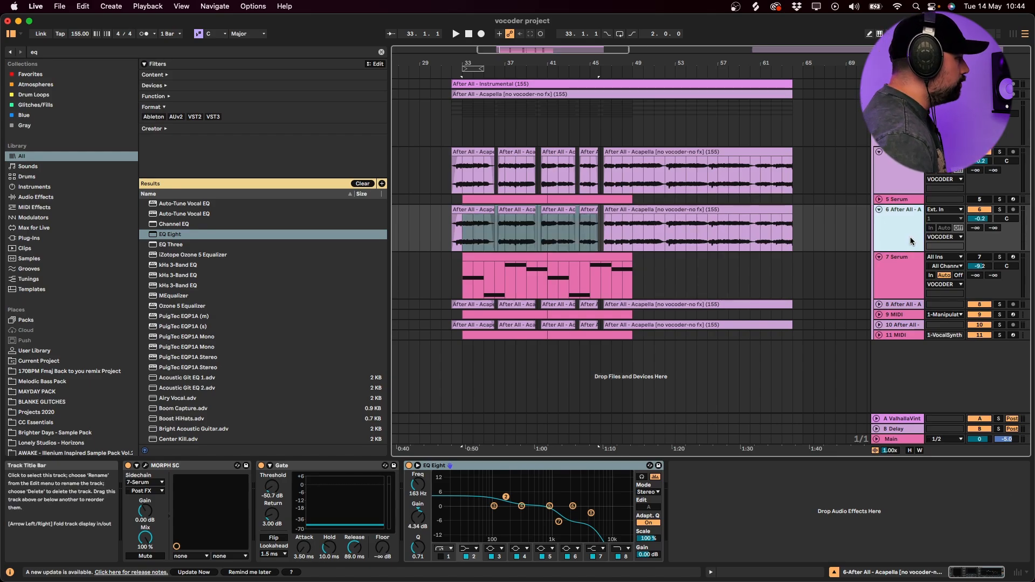
left_click(906, 258, "shift")
key("Delete")
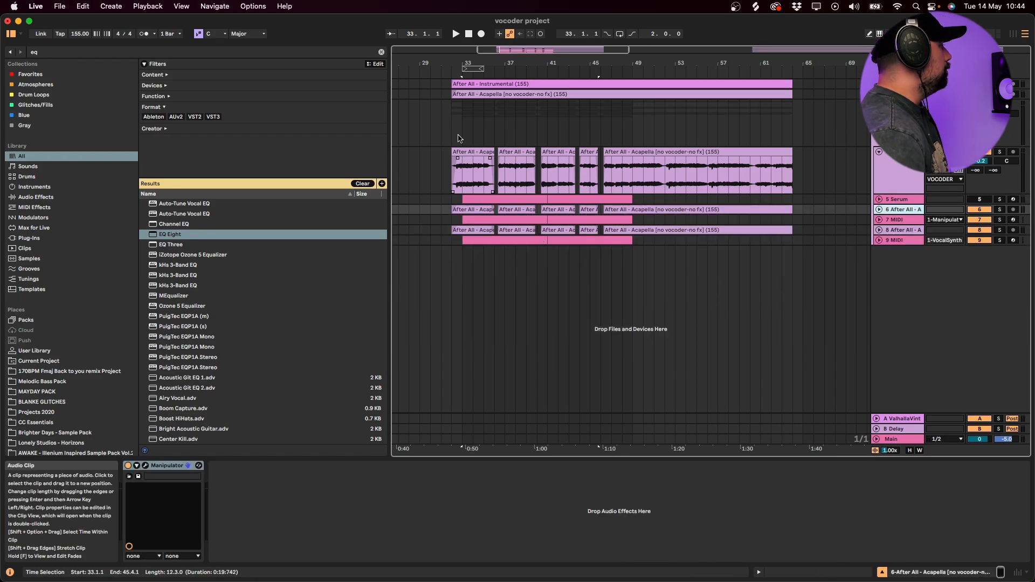
- Play the remaining vocoder layers from bar 32 and adjust the track volume of the MORPH SC acapella
left_click(462, 93)
key("space")
left_click(452, 186)
scroll(453, 189, "up", 3)
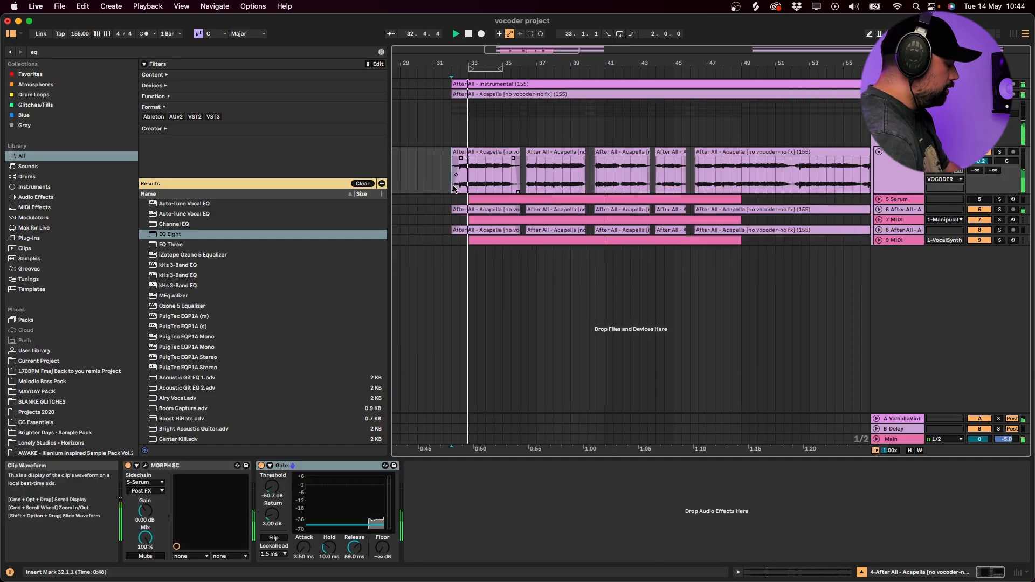
scroll(452, 188, "up", 2)
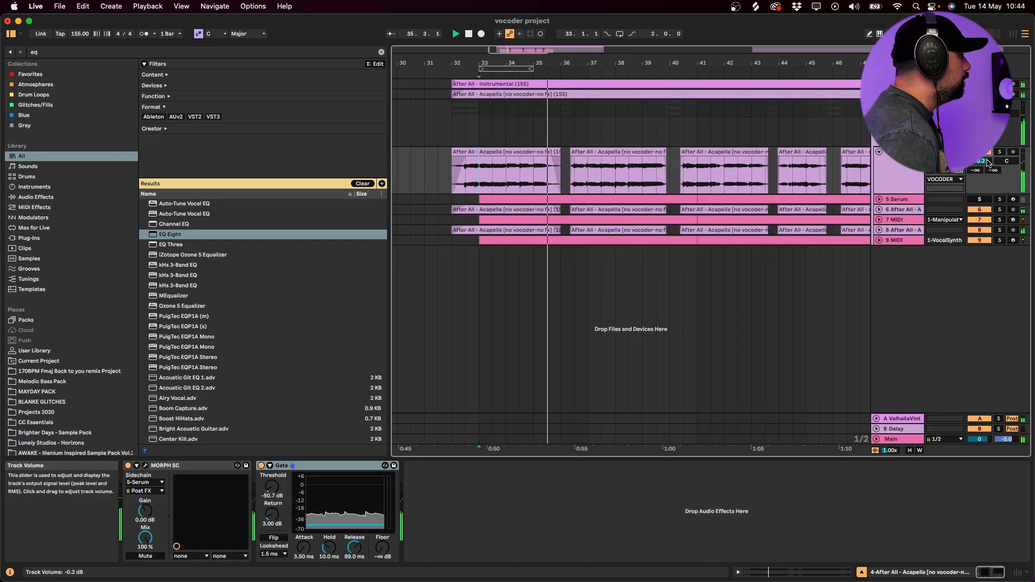
mouse_move(987, 163)
left_mouse_down()
mouse_move(987, 179)
mouse_move(983, 151)
left_mouse_up()
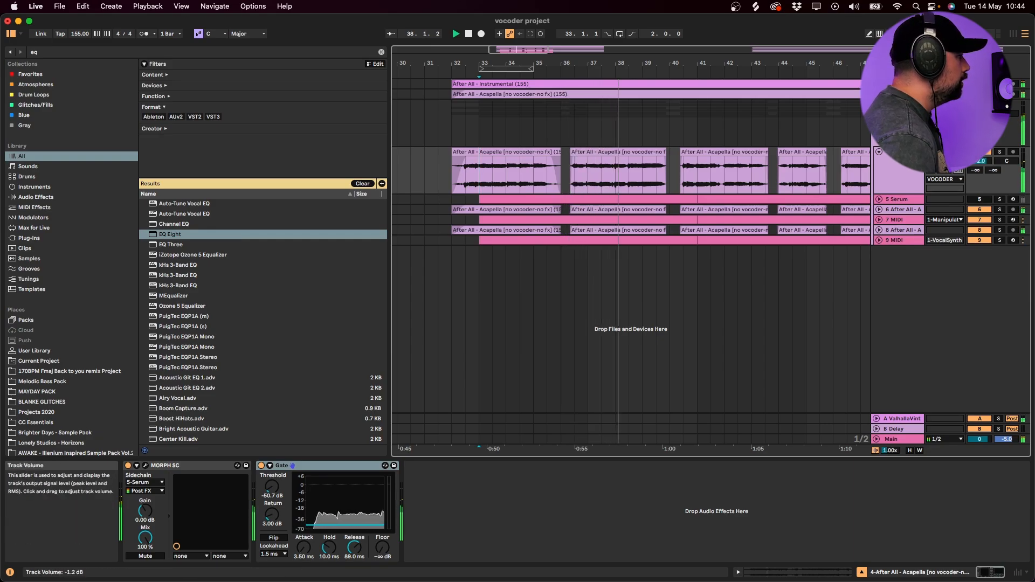
- Play the mix from bar 33 and compare it with the VOCODER group switched off and on
left_click(478, 127)
key("space")
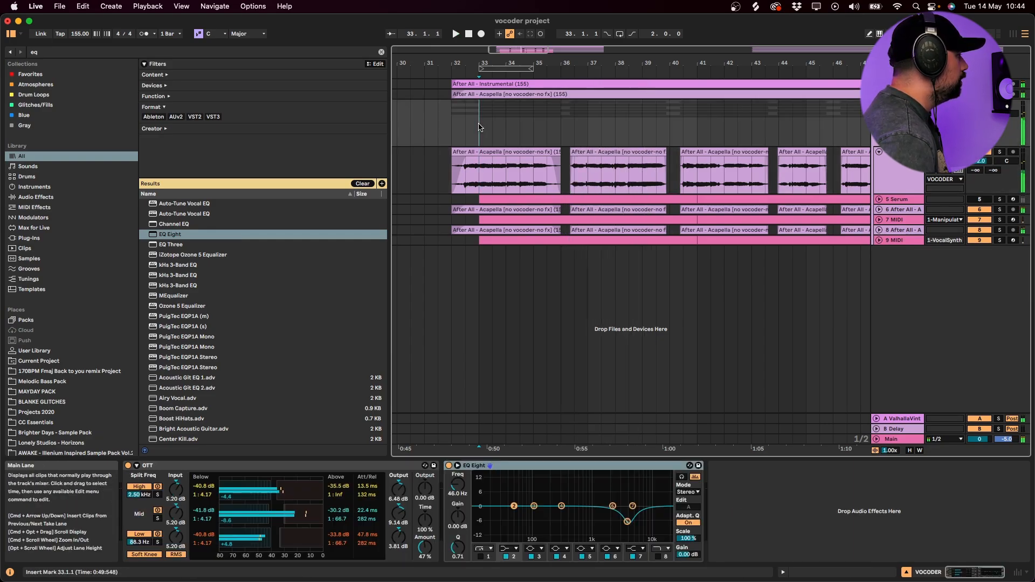
key("space")
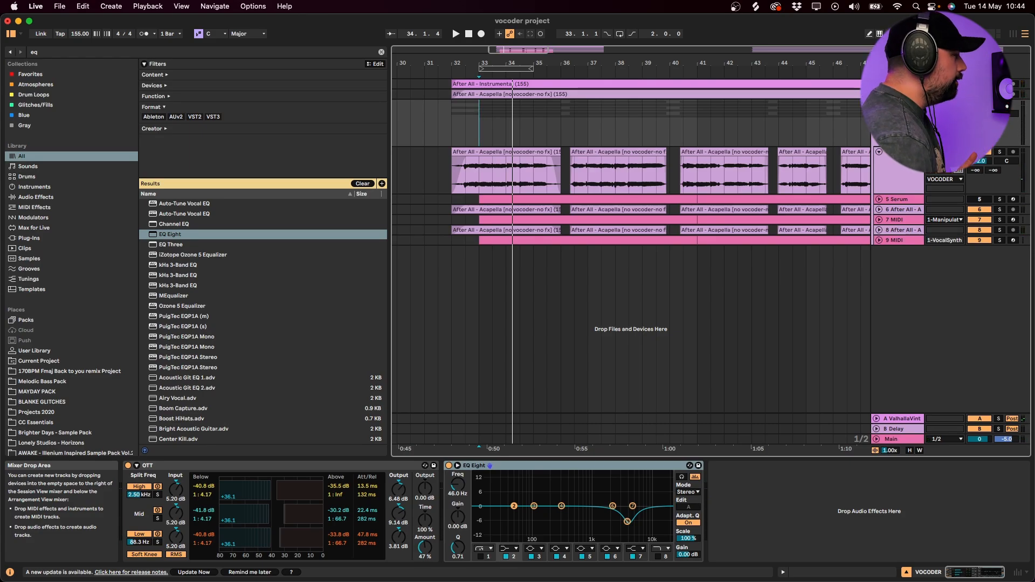
key("space")
left_click(979, 104)
key("space")
key("space")
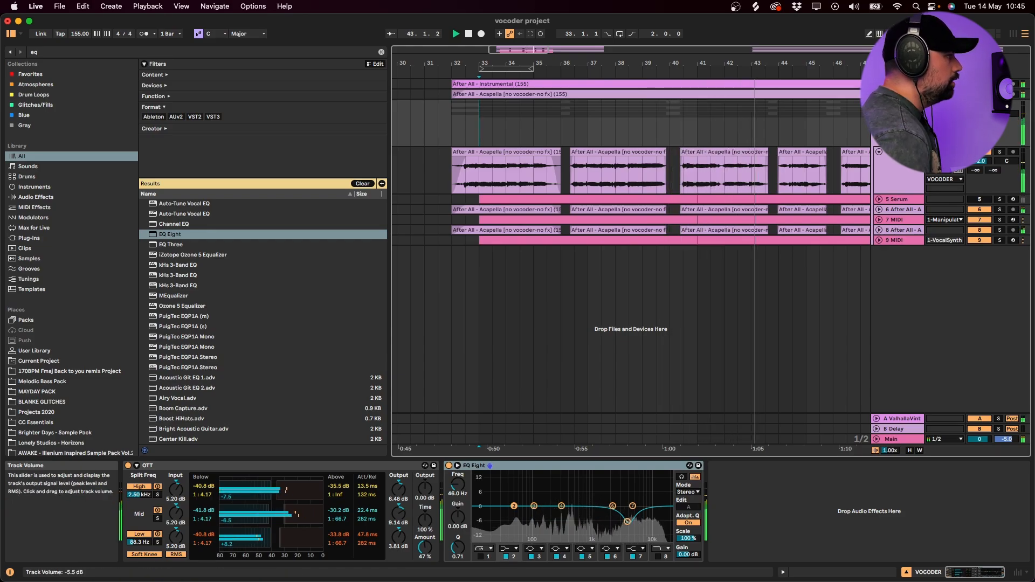
key("space")
- Fold the VOCODER group, search the browser for "after all" and add After All - Acapella (155).wav on a new track below it
left_click(876, 104)
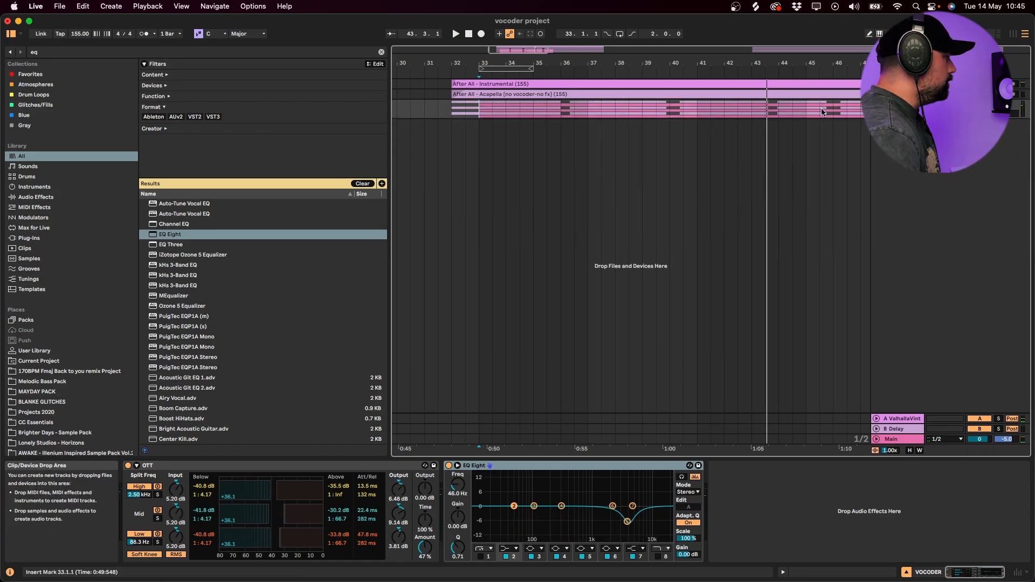
key("super+f")
type("a")
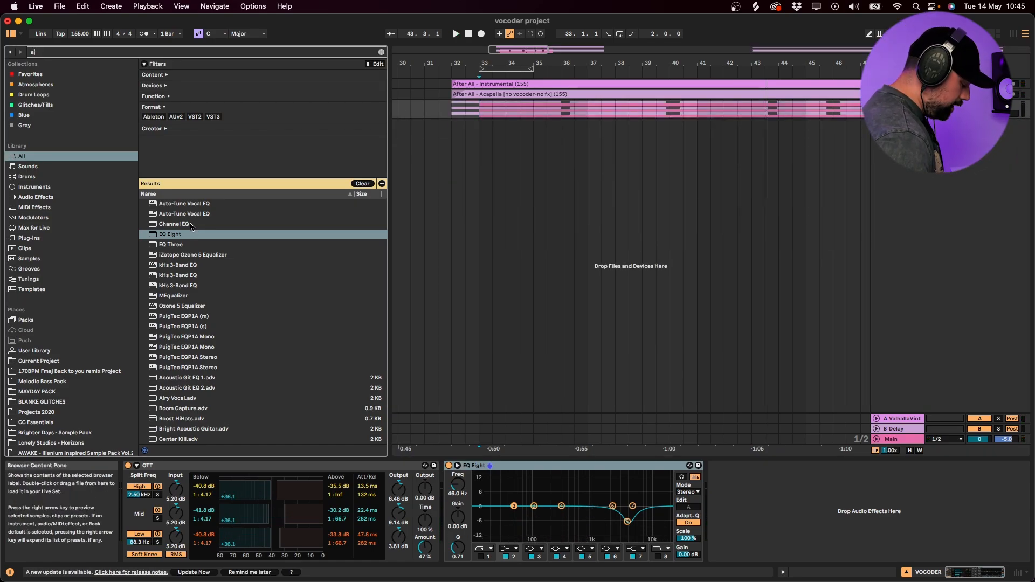
type("fter all")
left_click_drag(208, 209, 541, 228)
- Play the finished After All acapella from bar 77 and around bar 69 to hear its vocoder section
left_click(776, 155)
scroll(775, 157, "down", 10)
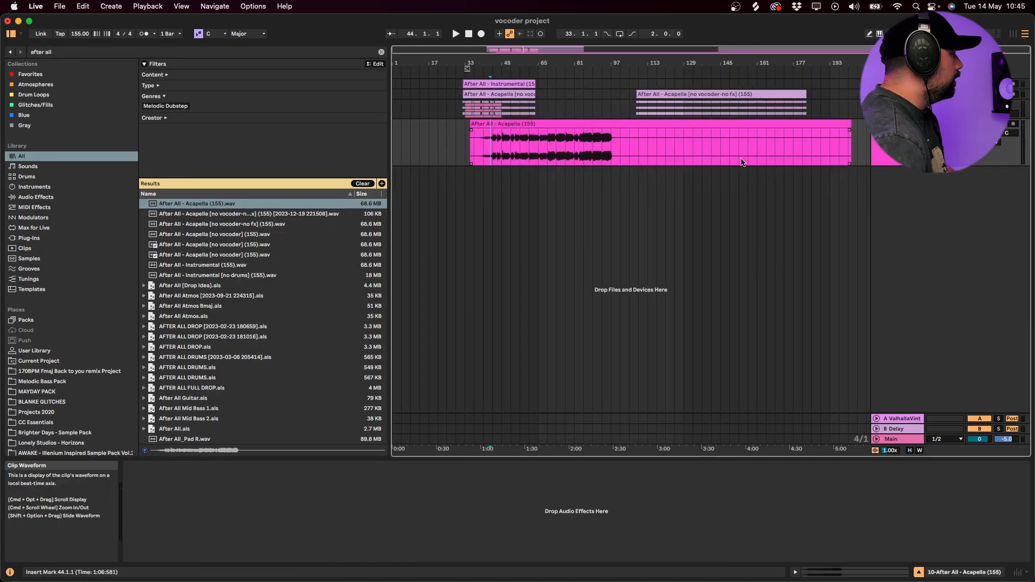
left_click(566, 150)
key("space")
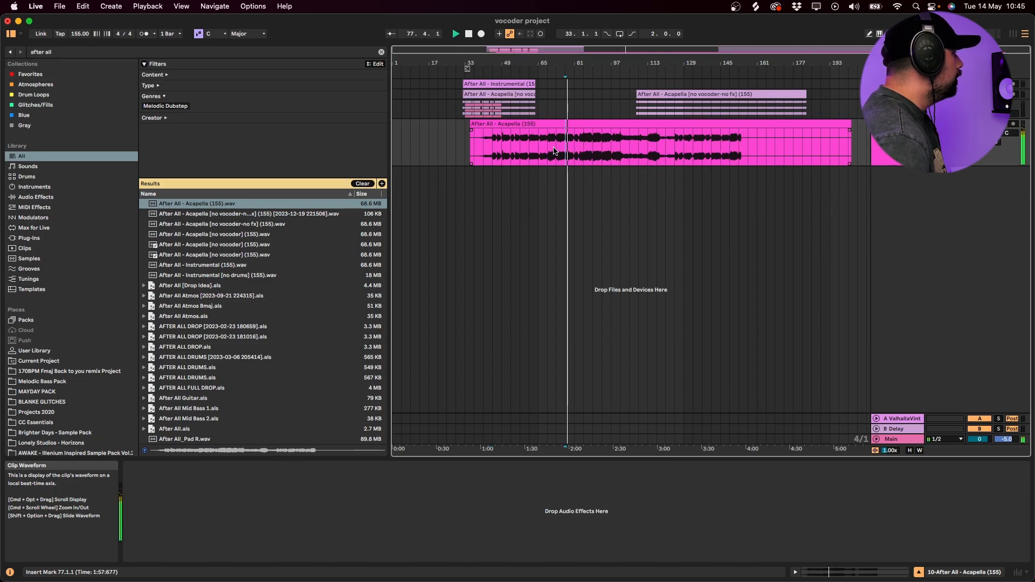
left_click(549, 150)
scroll(551, 152, "up", 10)
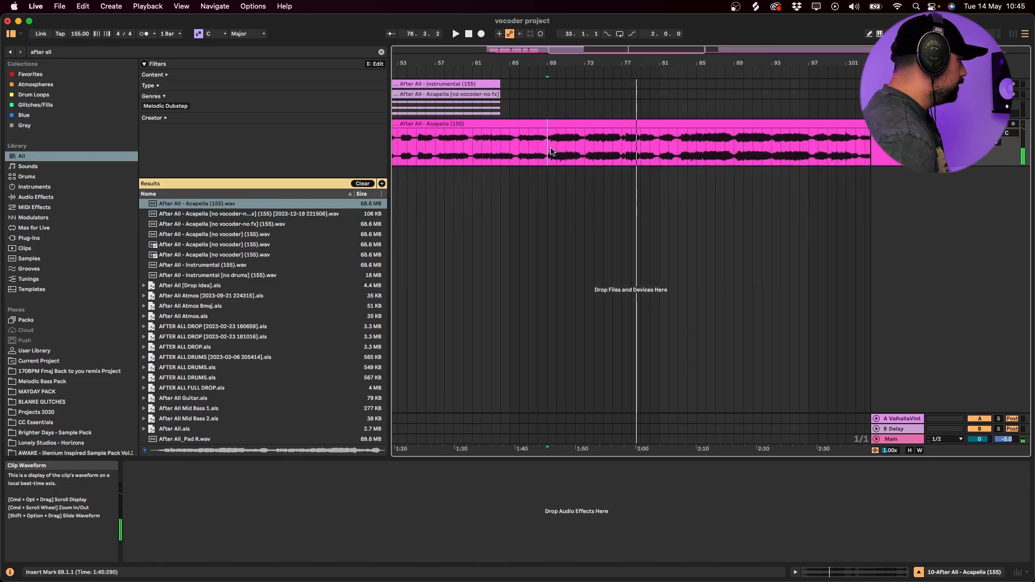
key("space")
left_click(564, 153)
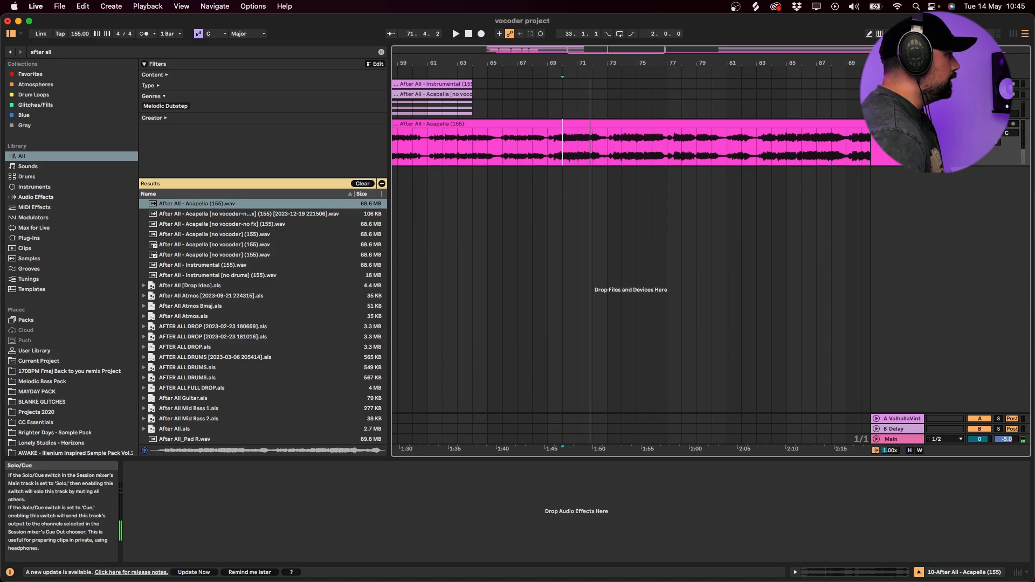
- Play the VOCODER group mix from bar 32 to compare it with the finished acapella
scroll(457, 113, "left", 10)
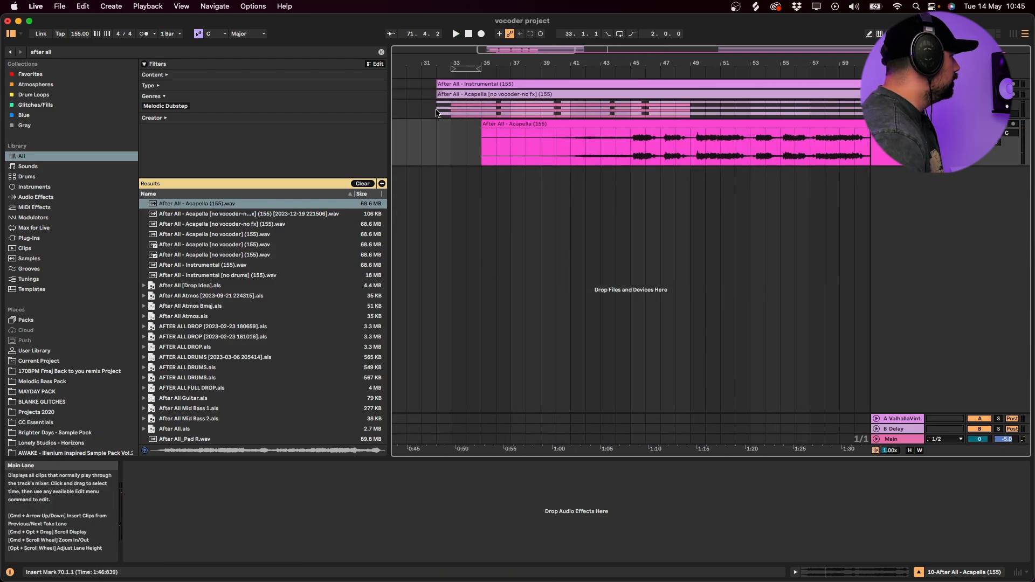
left_click(437, 112)
key("space")
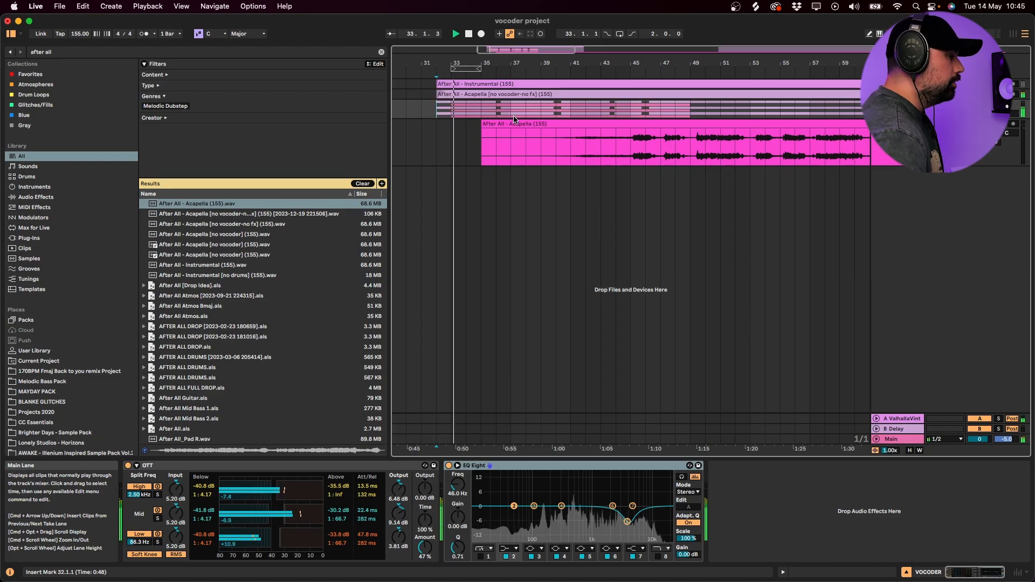